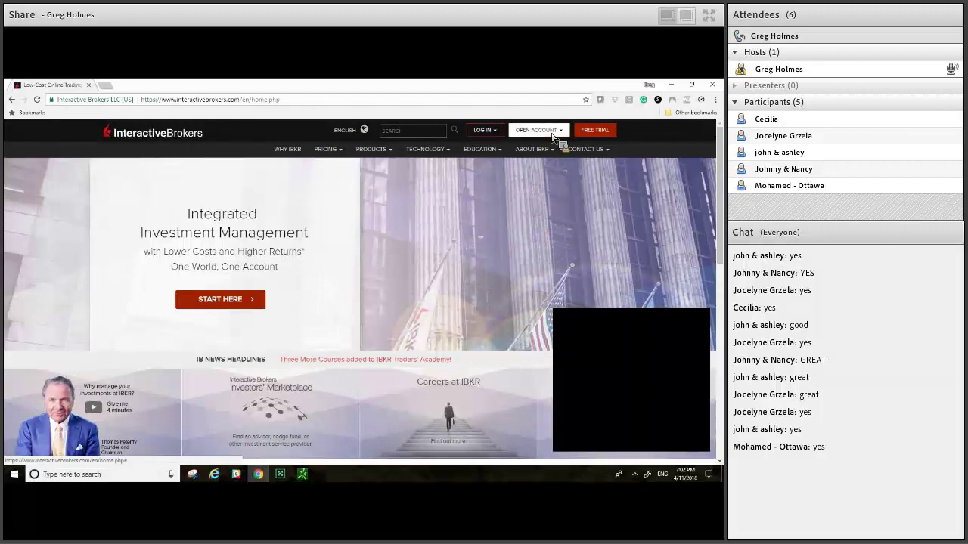
Step: Go to the Finish an Application login page under Account Management in the Log In menu
mouse_move(554, 137)
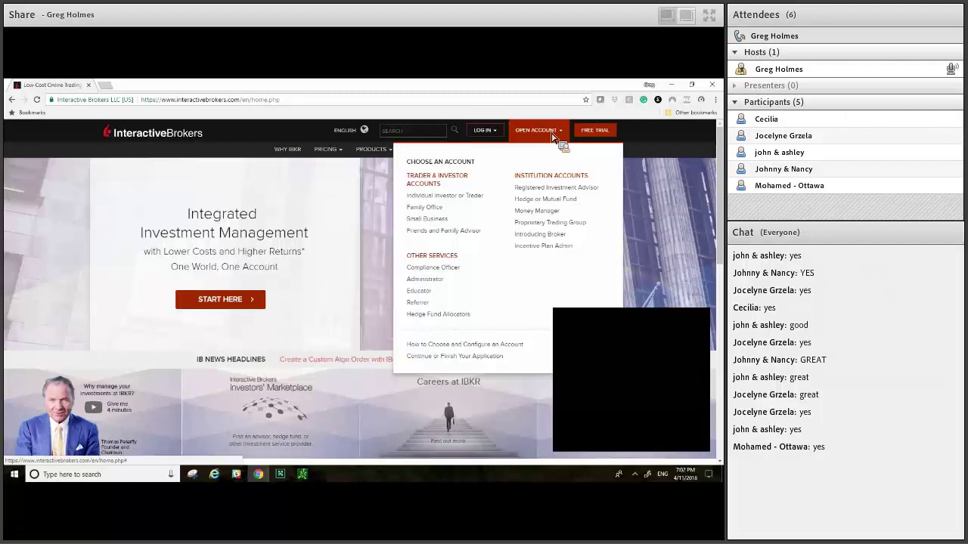
left_click(493, 136)
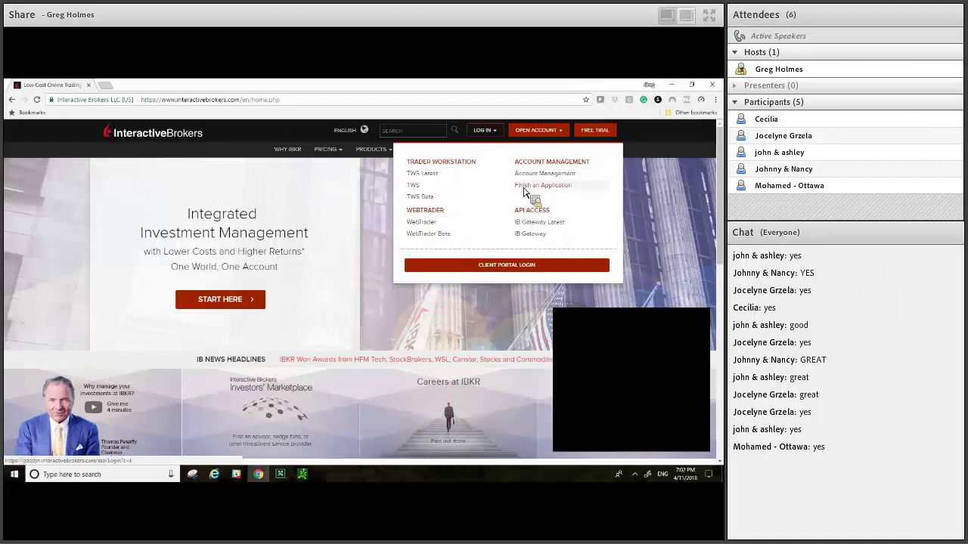
left_click(524, 191)
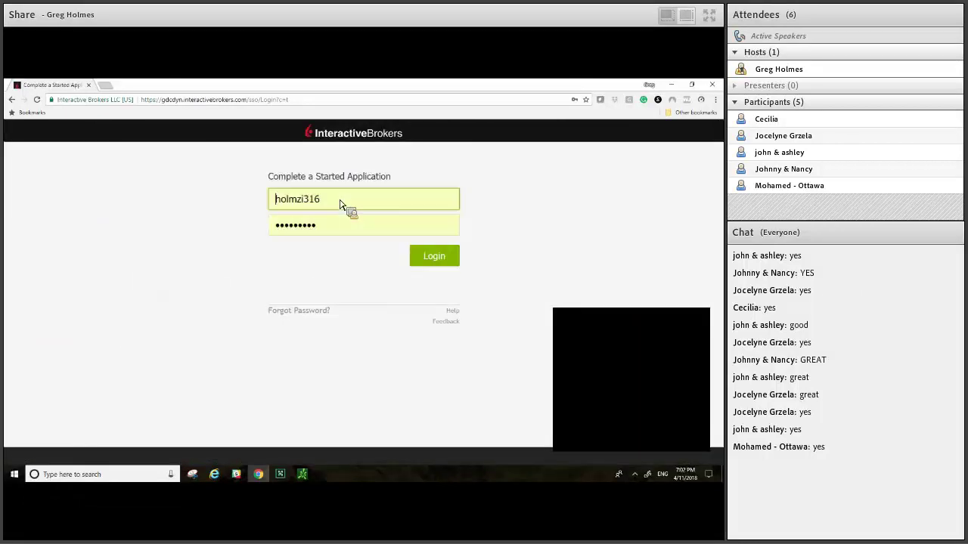
Step: Replace the autofilled username with the application username and submit the login
left_click(340, 204)
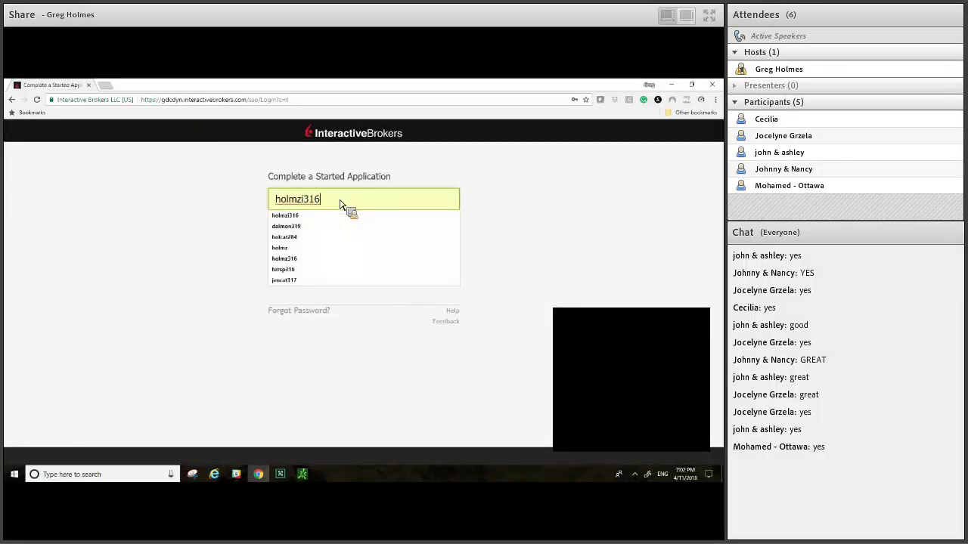
key("BackSpace")
key("BackSpace")
key("BackSpace")
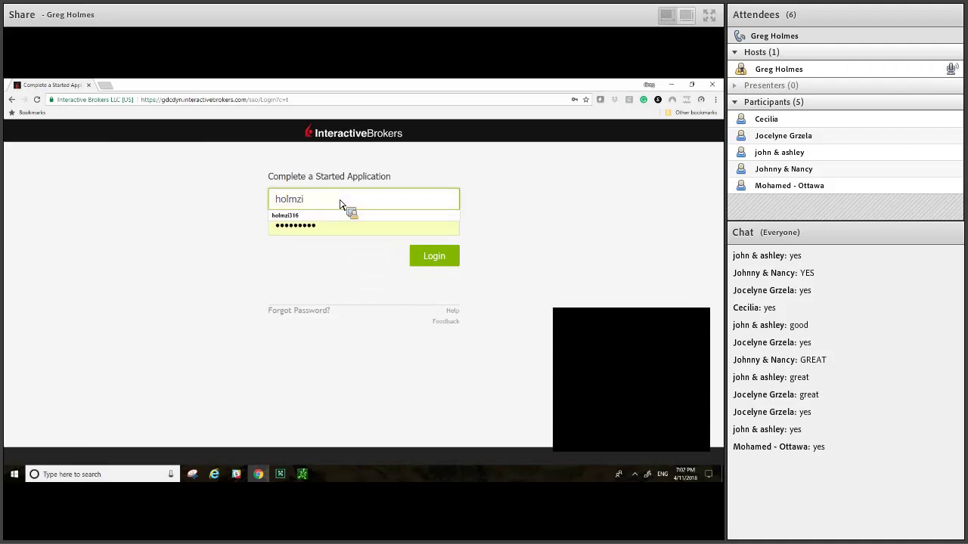
key("BackSpace")
key("BackSpace")
key("BackSpace")
key("BackSpace")
key("BackSpace")
key("BackSpace")
type("ib")
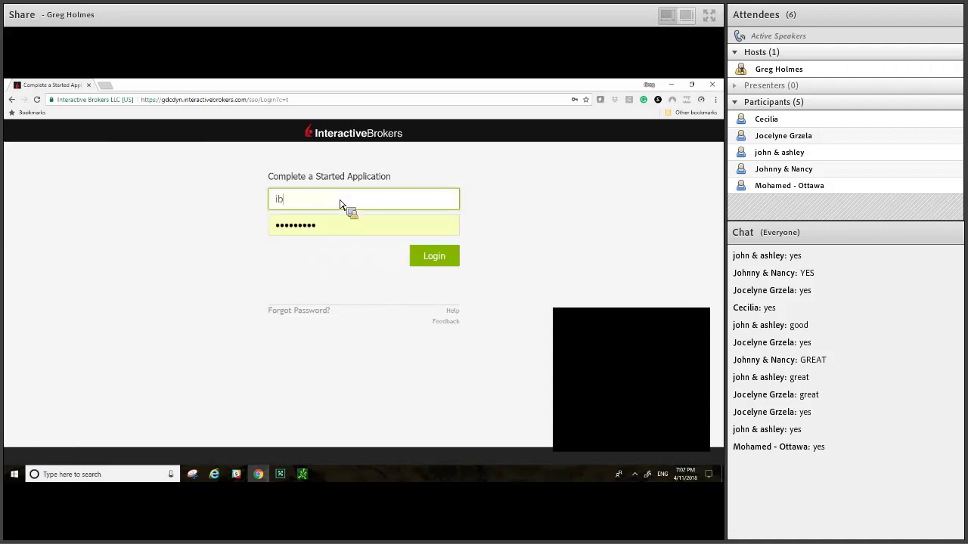
type("test316")
key("Tab")
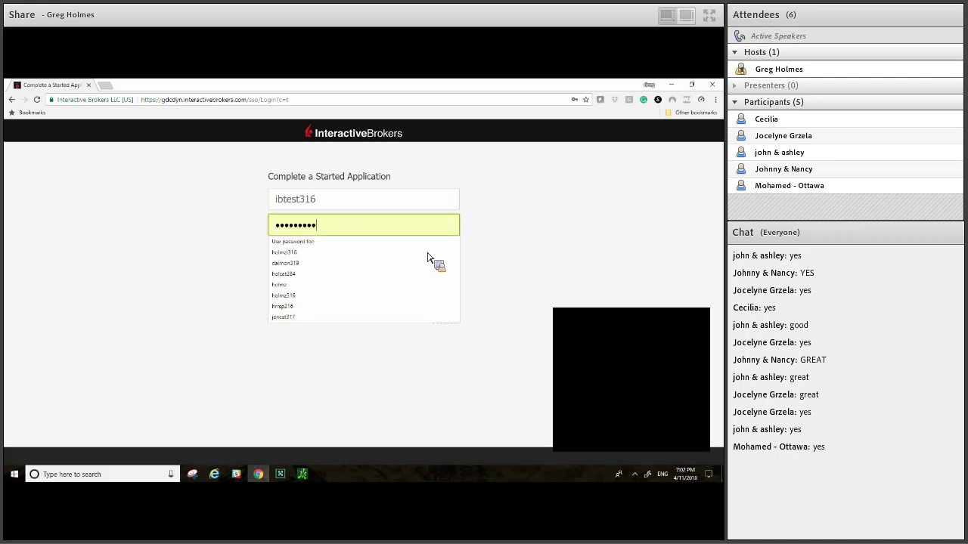
key("Escape")
left_click(427, 258)
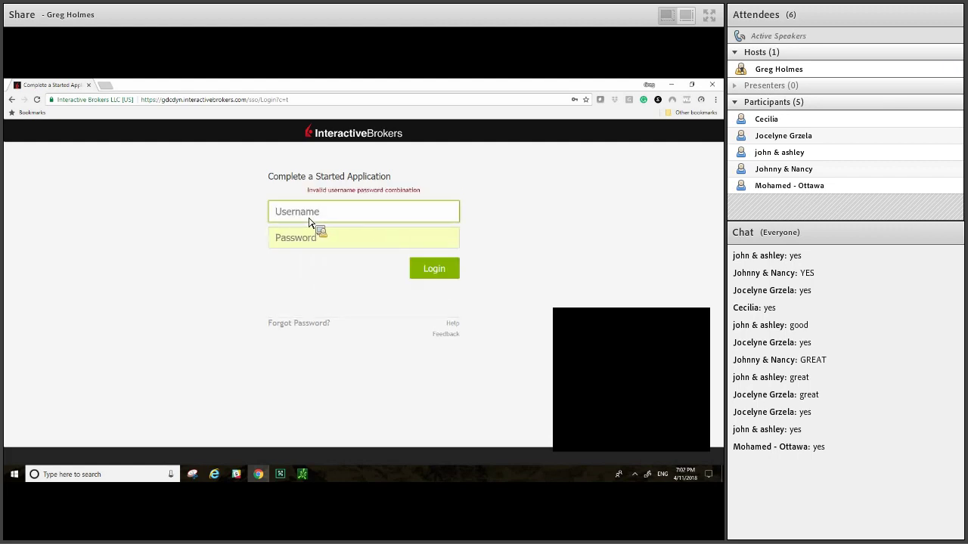
Step: After the invalid-combination error, re-enter the username and account password and log in
type("ib")
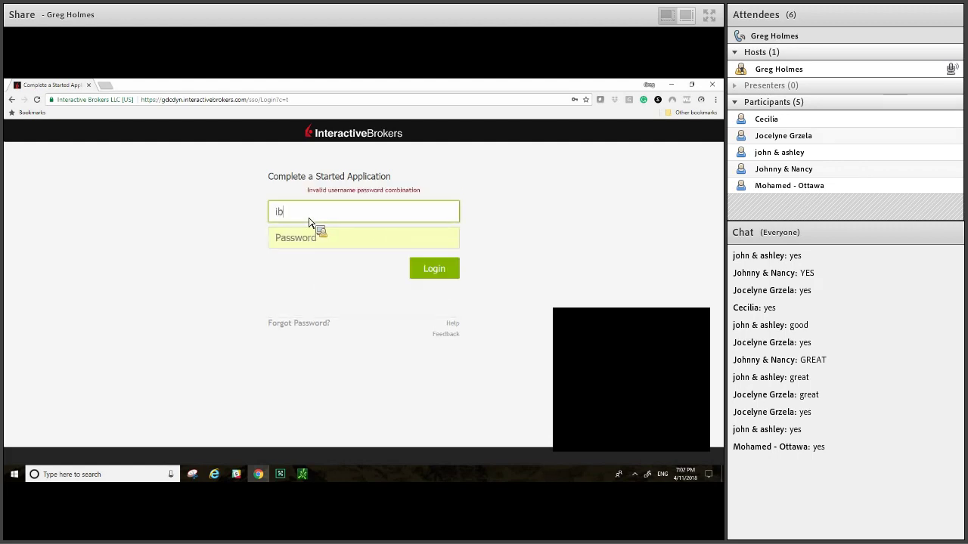
type("tes316")
key("Tab")
type("1234")
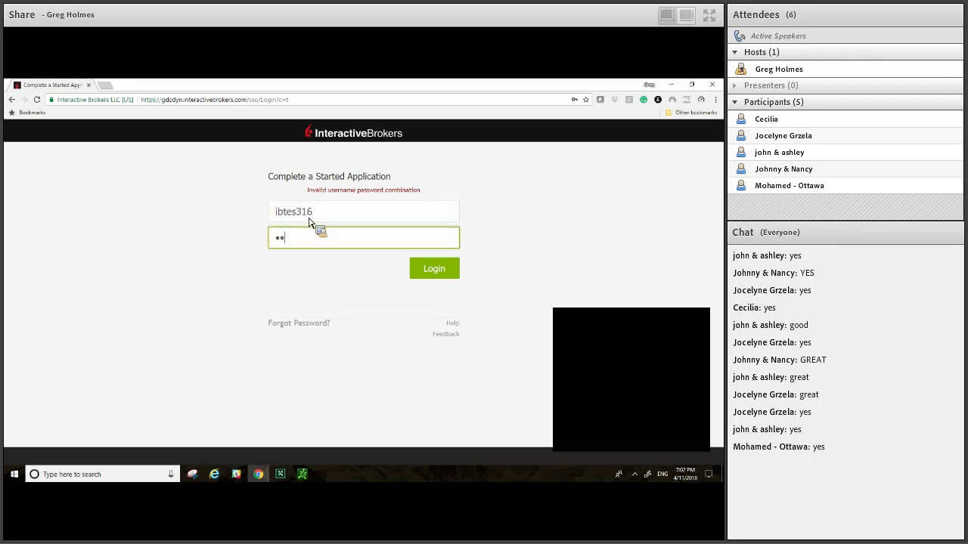
key("BackSpace")
key("BackSpace")
key("BackSpace")
key("BackSpace")
type("*********")
left_click(428, 277)
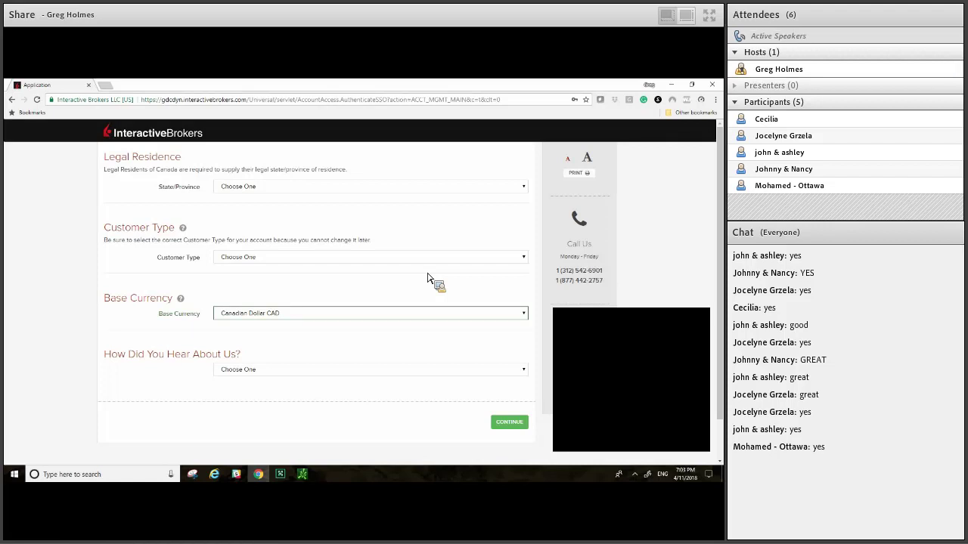
Step: Set State/Province to ONTARIO and Customer Type to Individual
left_click(520, 192)
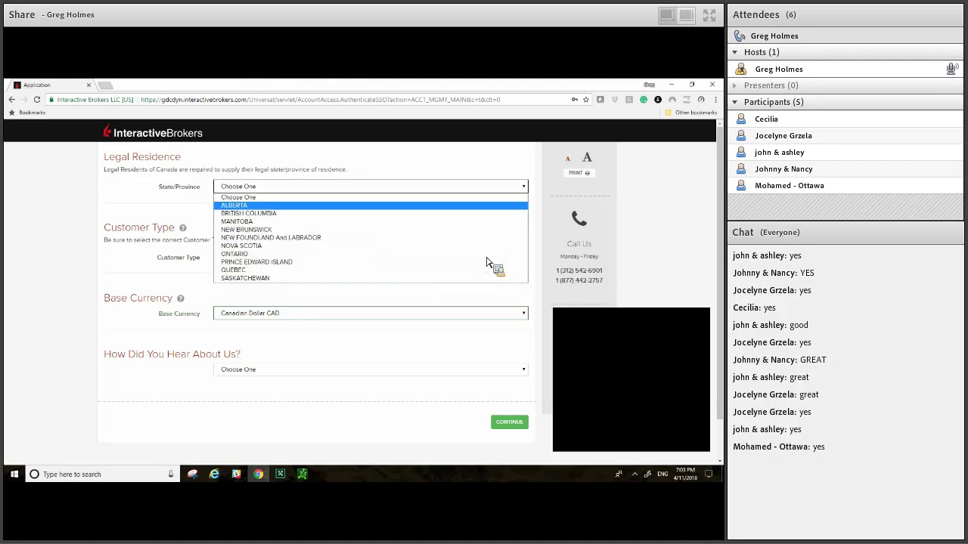
left_click(487, 256)
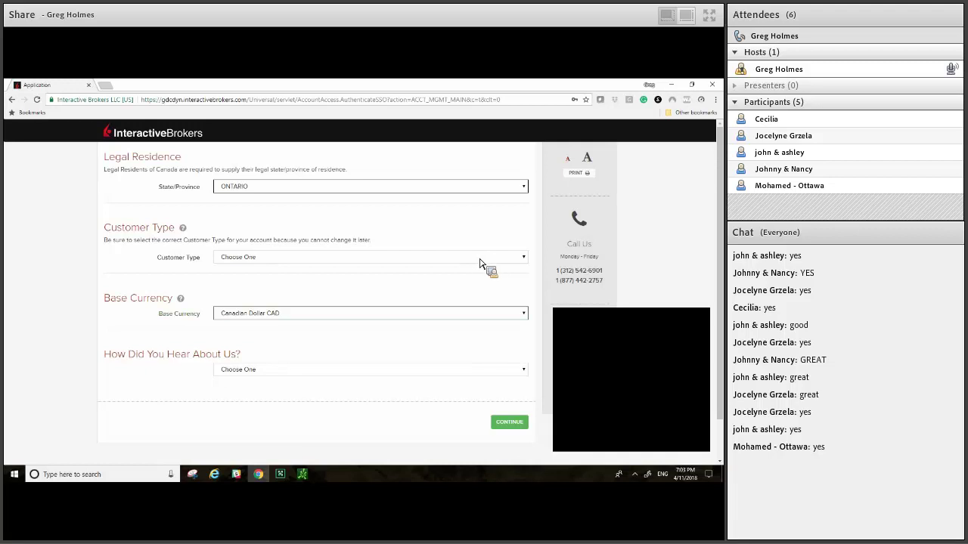
left_click(478, 281)
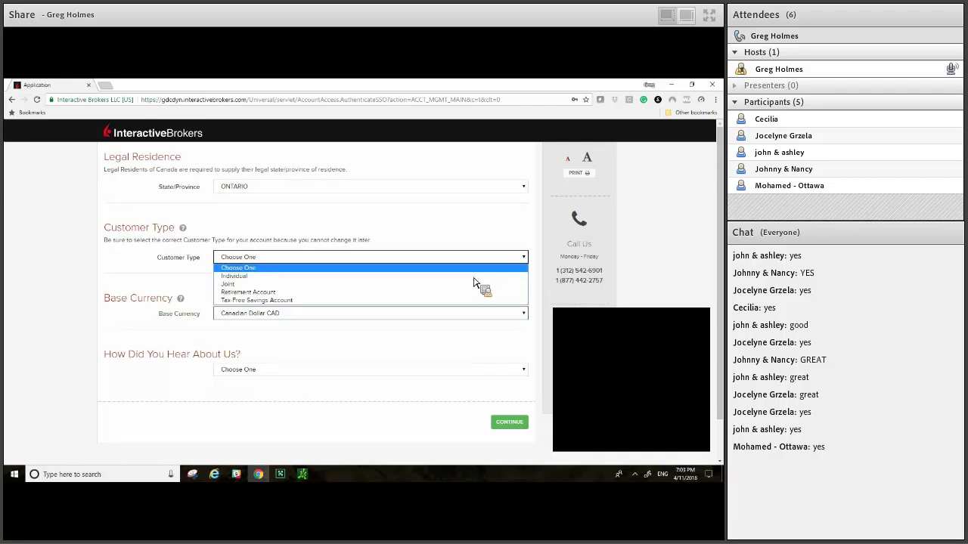
key("Down")
key("Return")
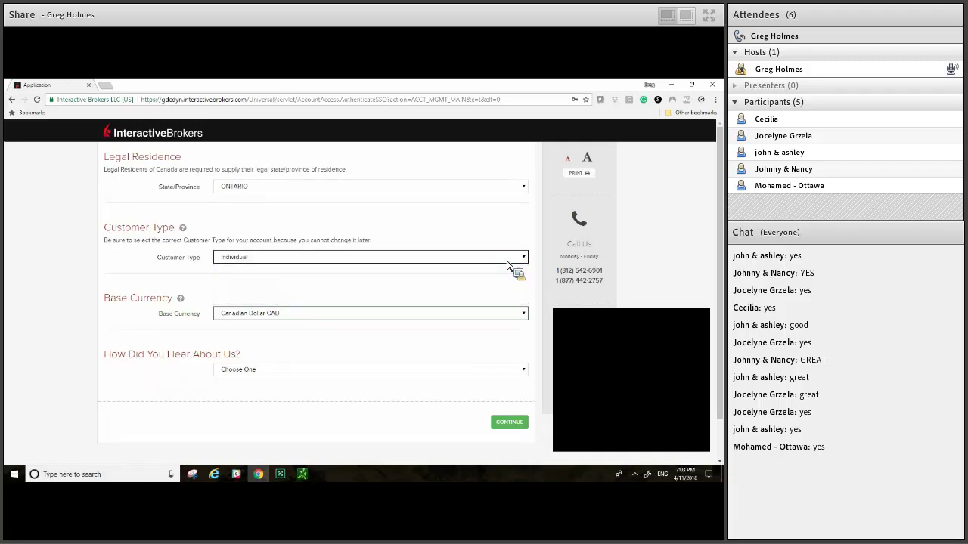
left_click(506, 261)
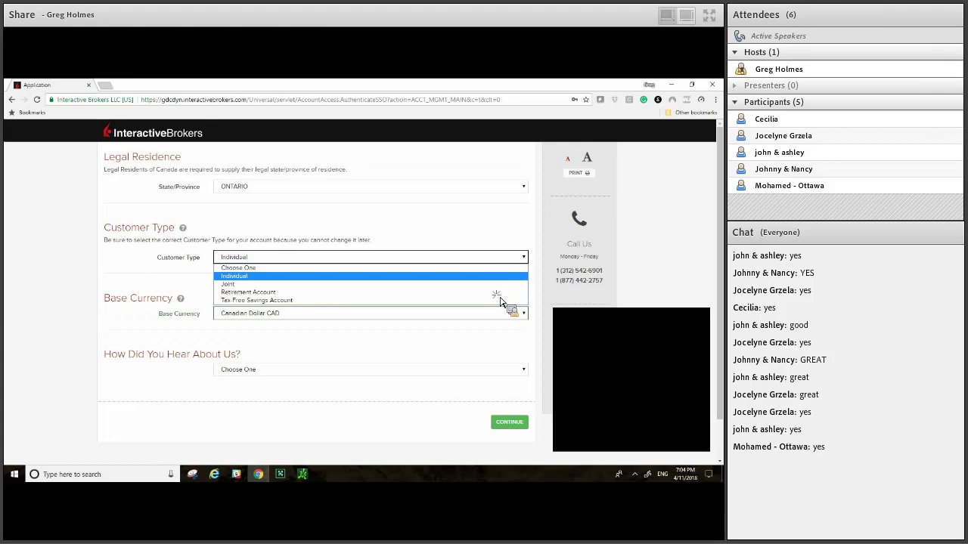
Step: Try Tax-Free Savings Account as Customer Type, then switch back to Retirement Account
key("Return")
left_click(487, 257)
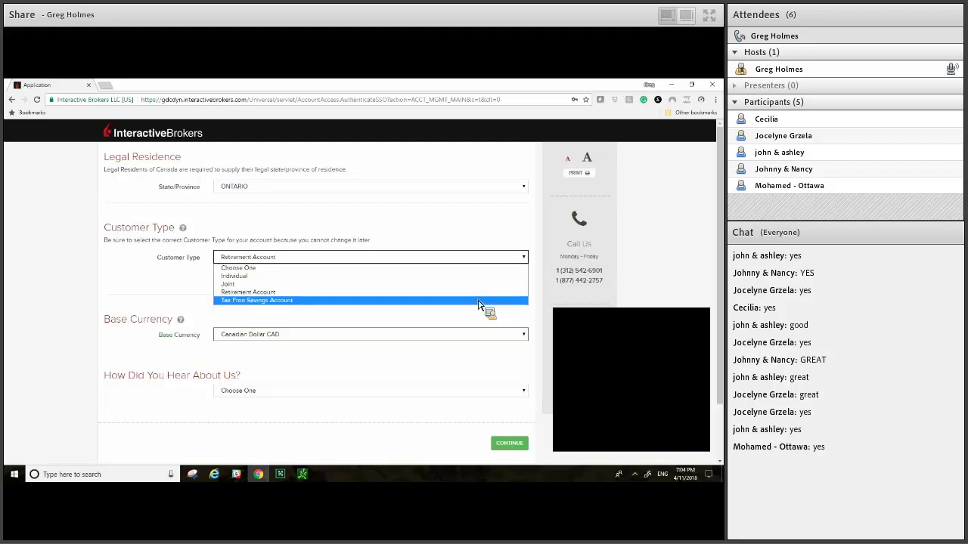
left_click(478, 301)
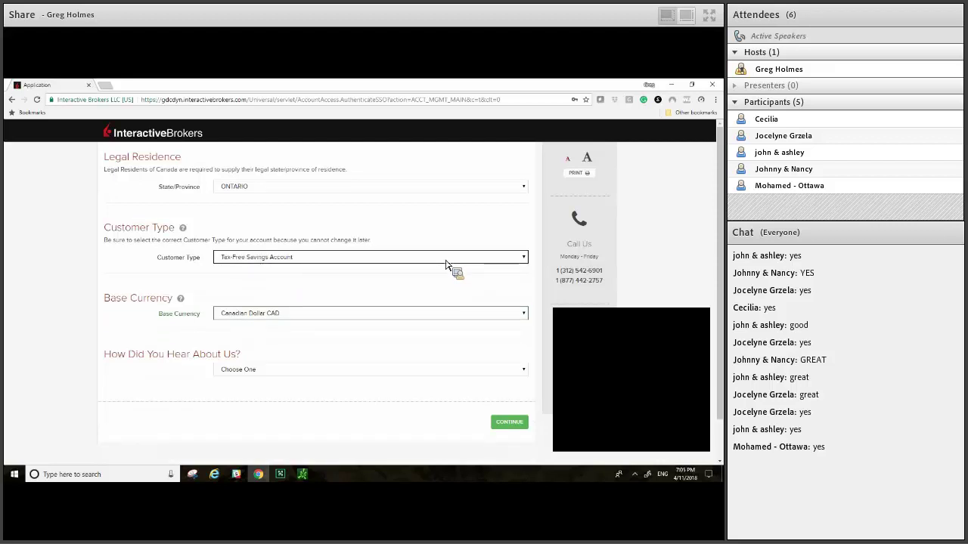
key("alt+Down")
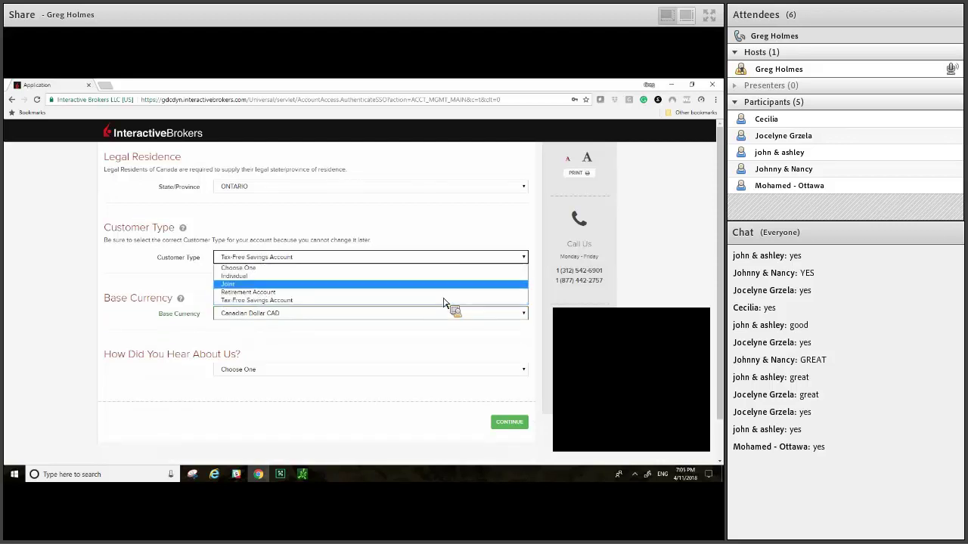
left_click(446, 293)
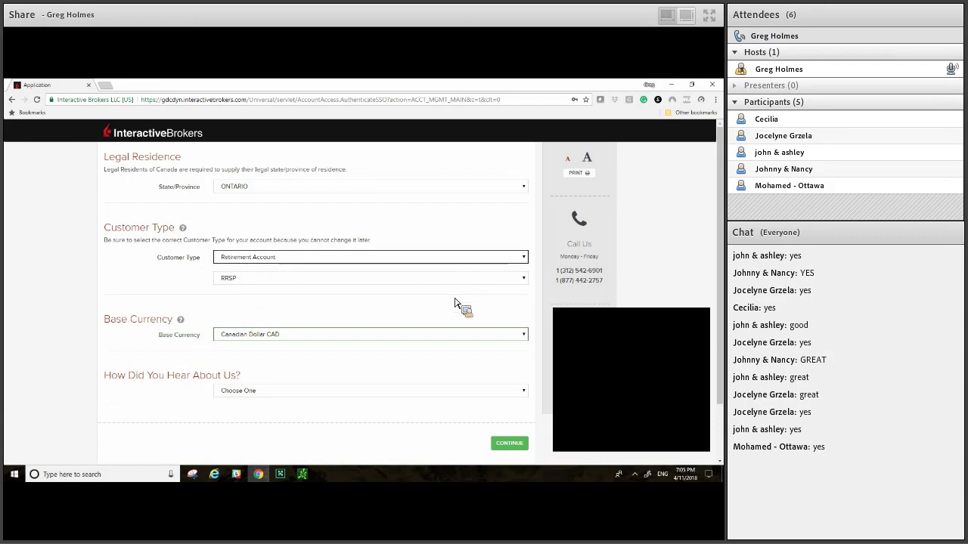
Step: Keep RRSP as the retirement account sub-type
key("Tab")
key("alt+Down")
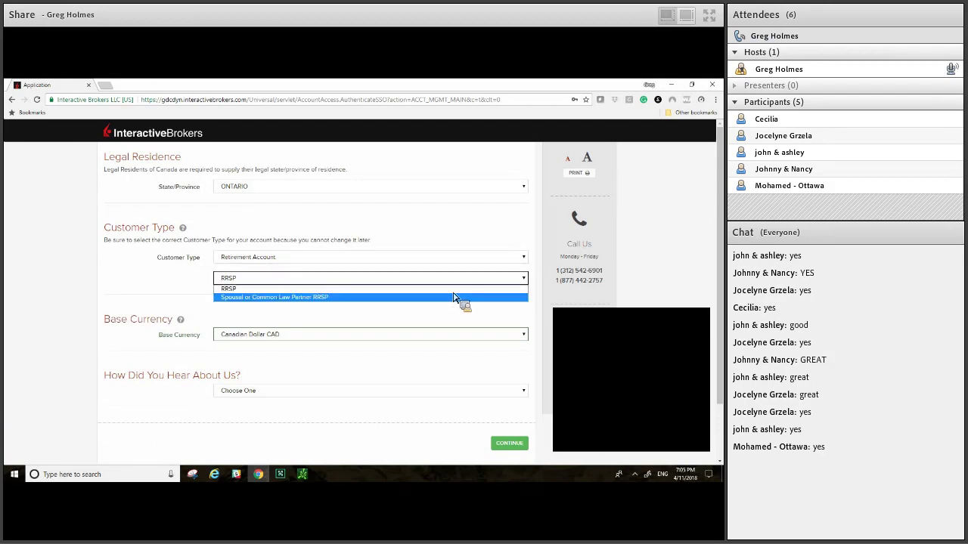
left_click(454, 290)
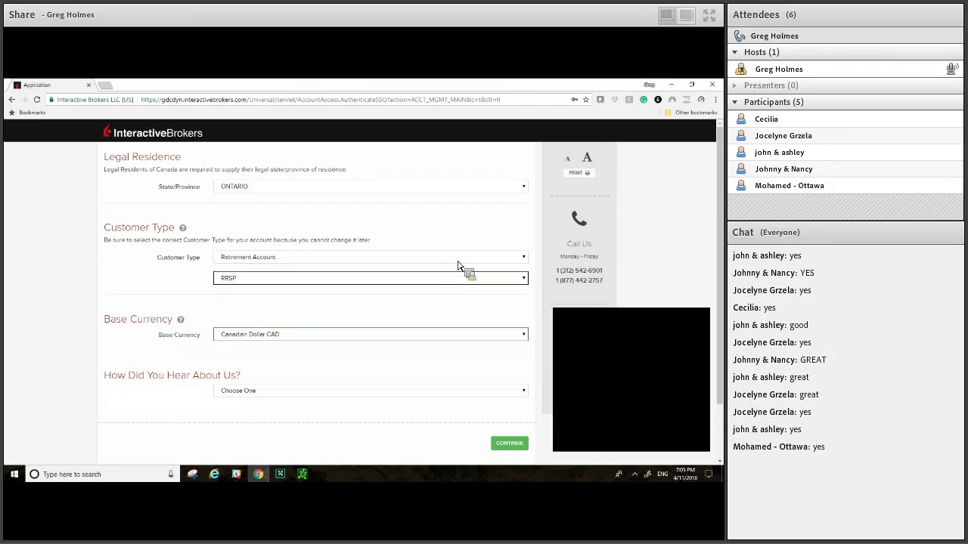
left_click(457, 261)
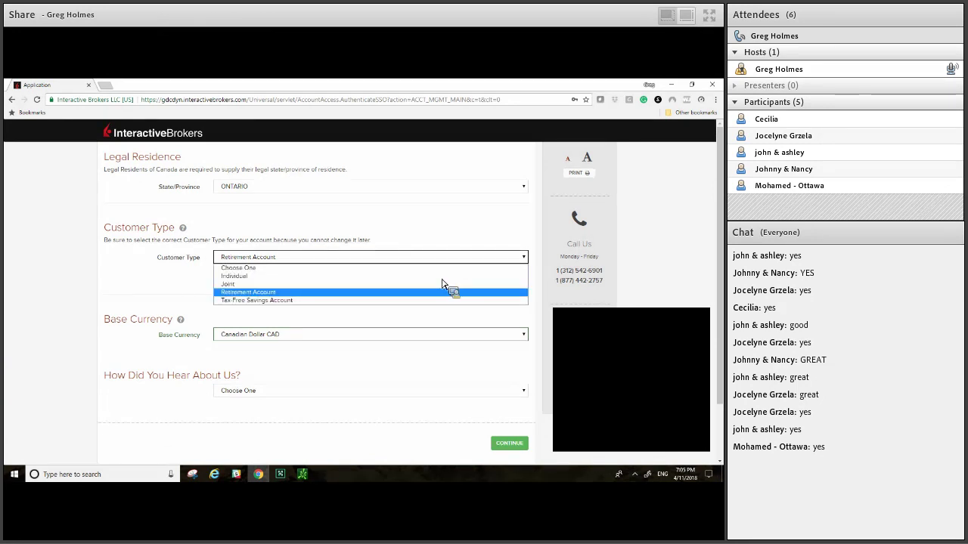
key("Up")
key("Up")
key("Up")
key("Down")
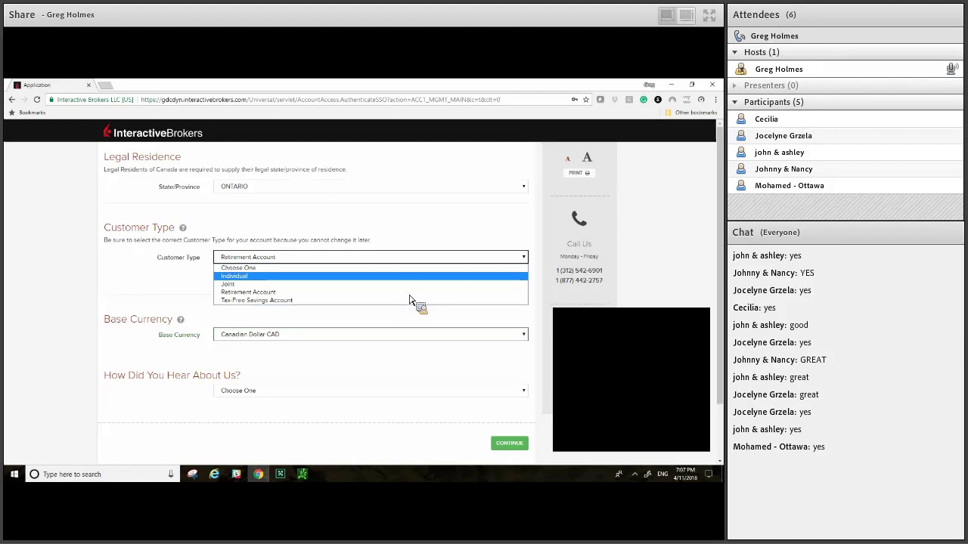
Step: Change Customer Type from Retirement Account to Tax-Free Savings Account
left_click(442, 292)
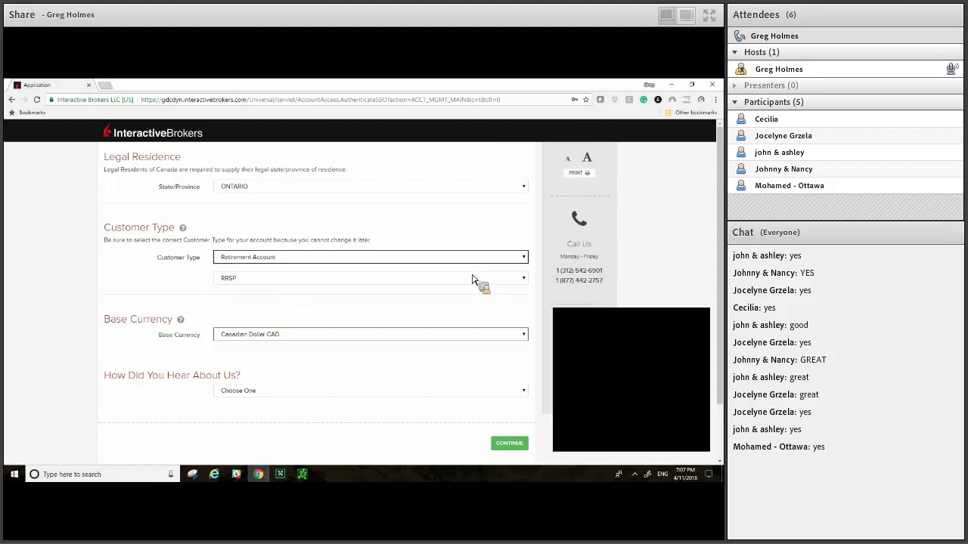
left_click(500, 278)
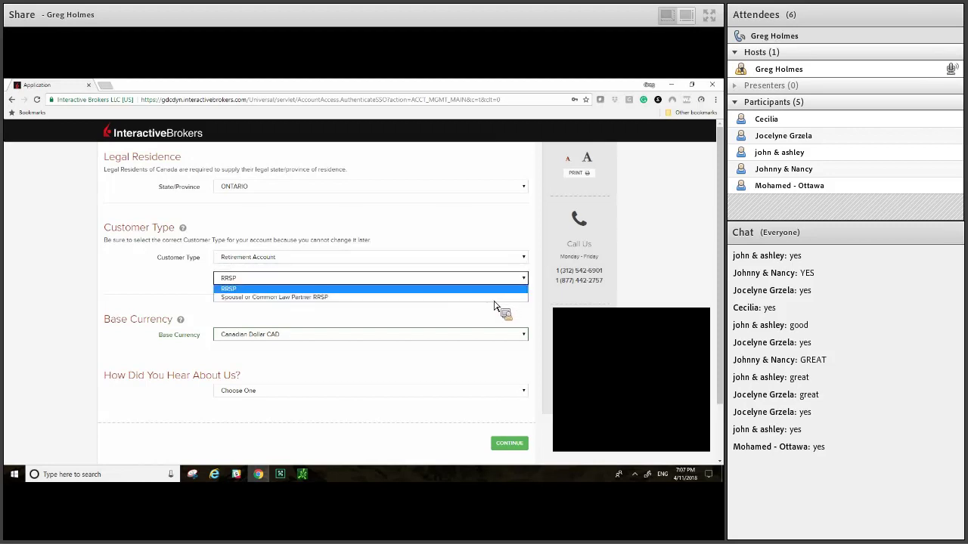
key("Escape")
key("shift+Tab")
key("alt+Down")
key("Up")
key("Up")
key("Up")
key("Down")
key("Down")
key("Down")
key("Down")
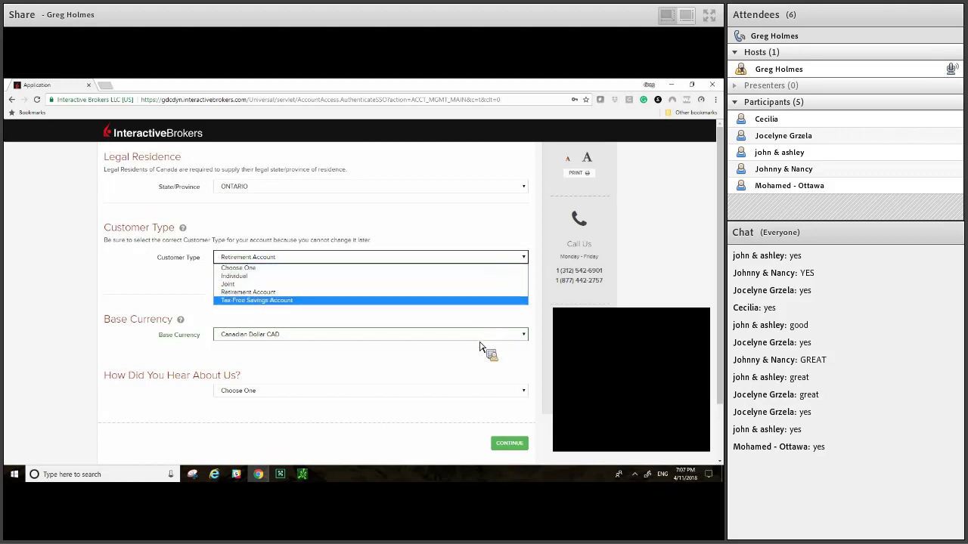
key("Return")
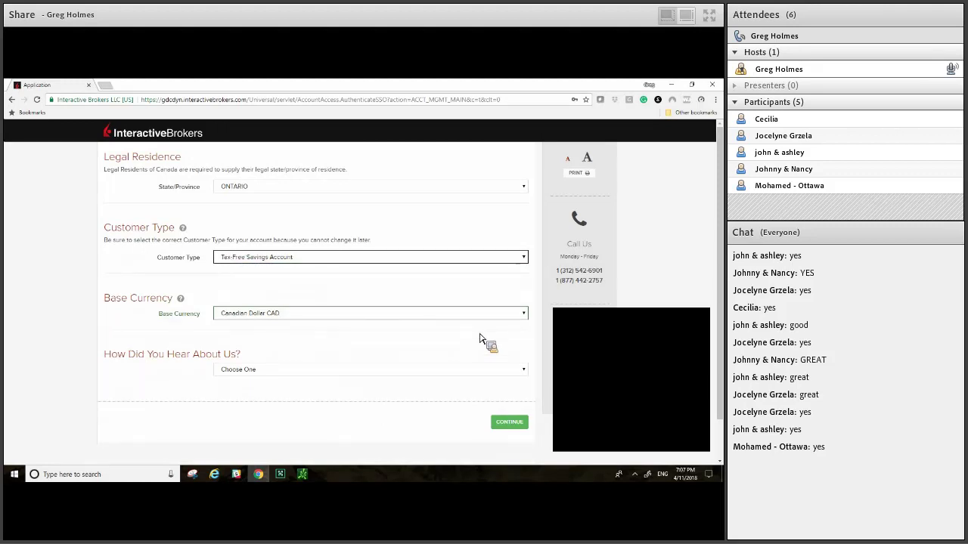
Step: Keep Canadian Dollar CAD as the Base Currency
key("Tab")
key("alt+Down")
key("Down")
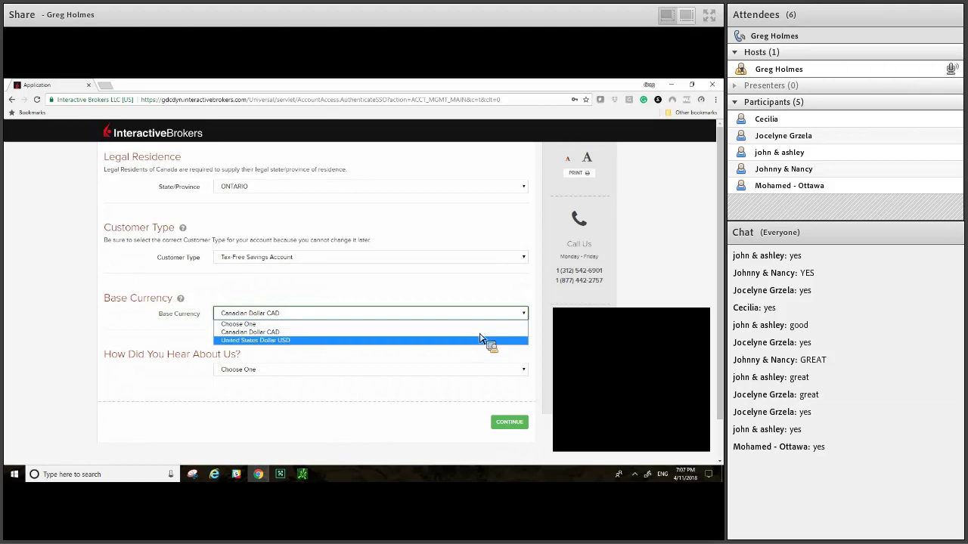
key("Up")
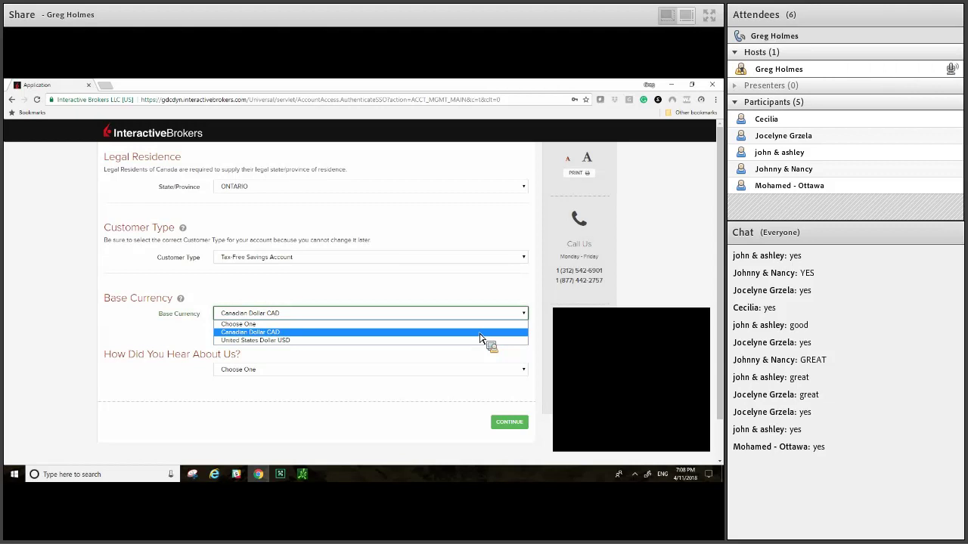
left_click(432, 375)
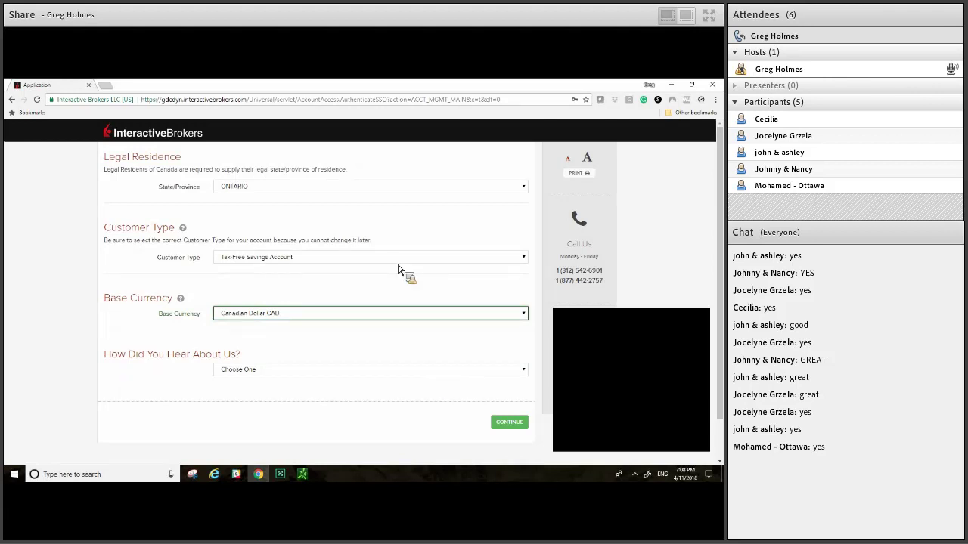
left_click(405, 369)
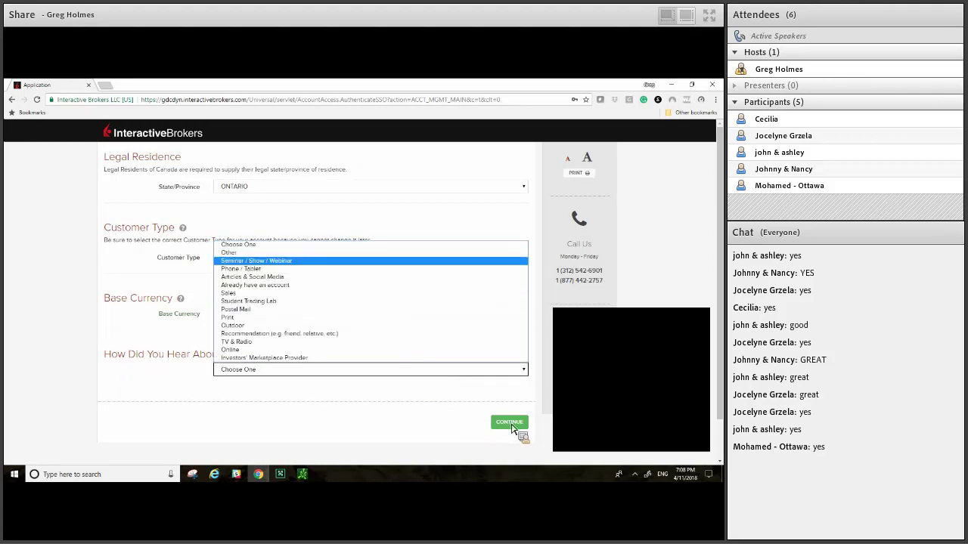
Step: Choose Seminar / Show / Webinar as the referral source and continue the application
key("Return")
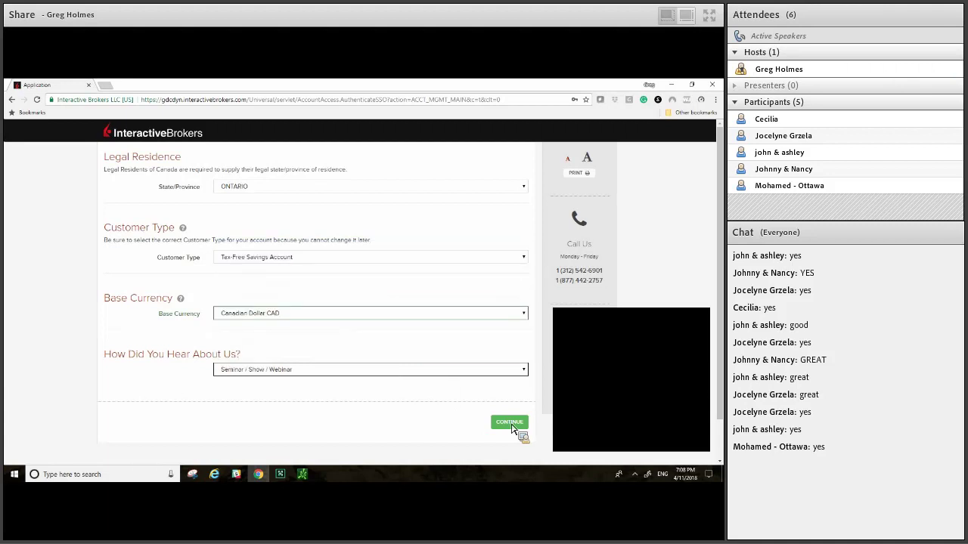
left_click(512, 427)
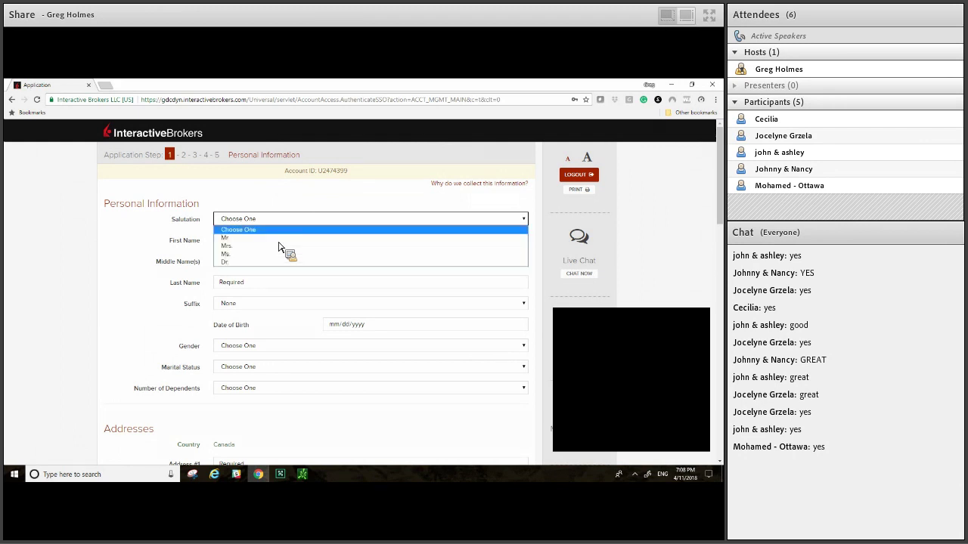
Step: Set salutation Mr and fill the applicant's name and address from saved autofill
key("Down")
key("Return")
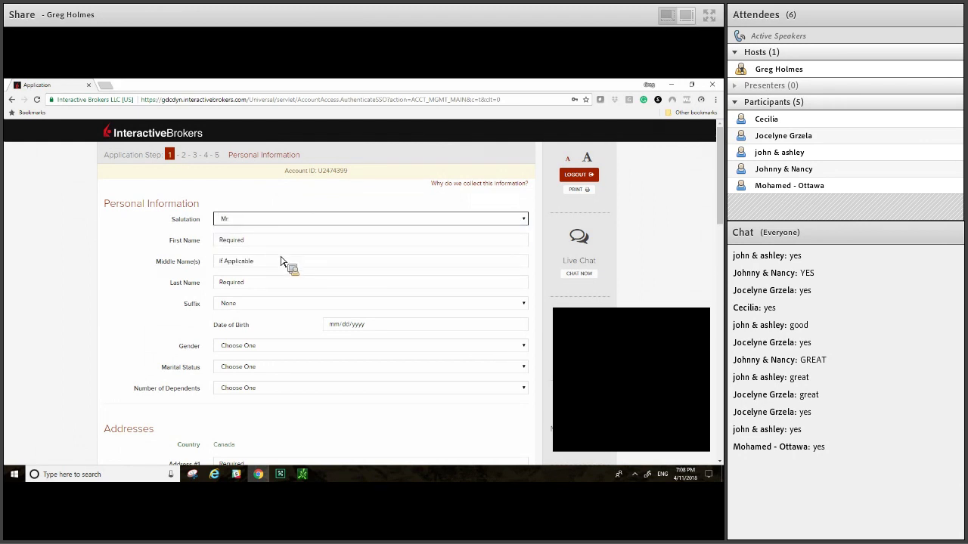
key("Tab")
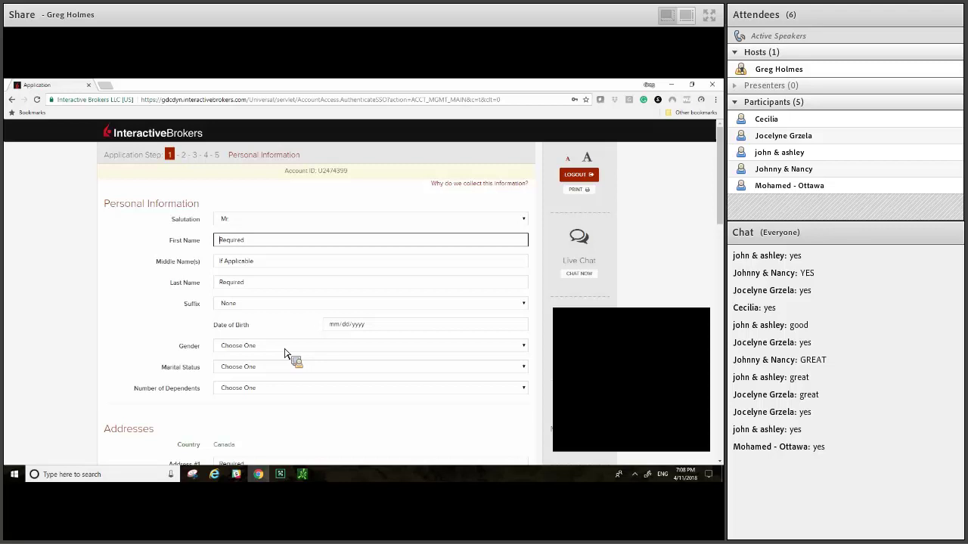
type("greg")
key("Down")
key("Down")
key("Up")
key("Return")
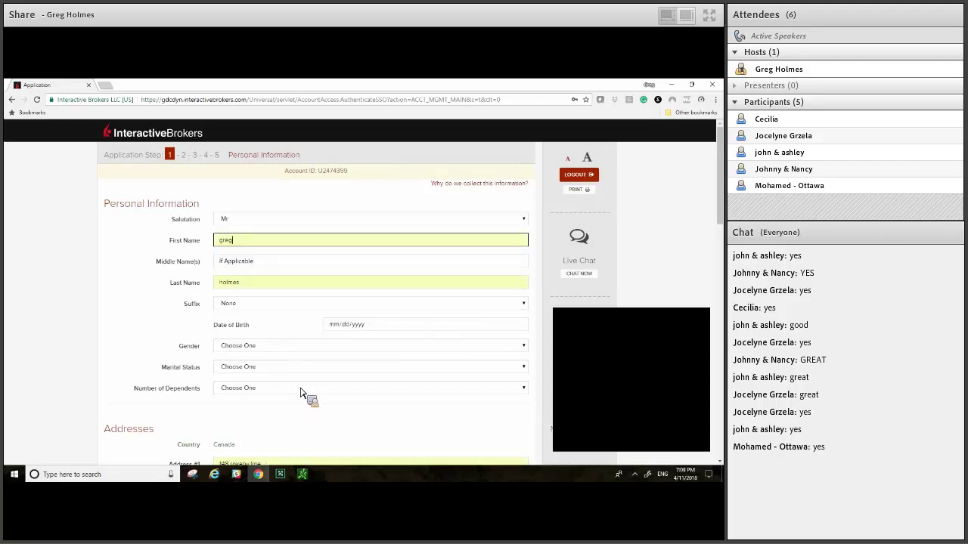
Step: Set Gender to Male, Marital Status to Single and Number of Dependents to 0
key("alt+Down")
left_click(307, 358)
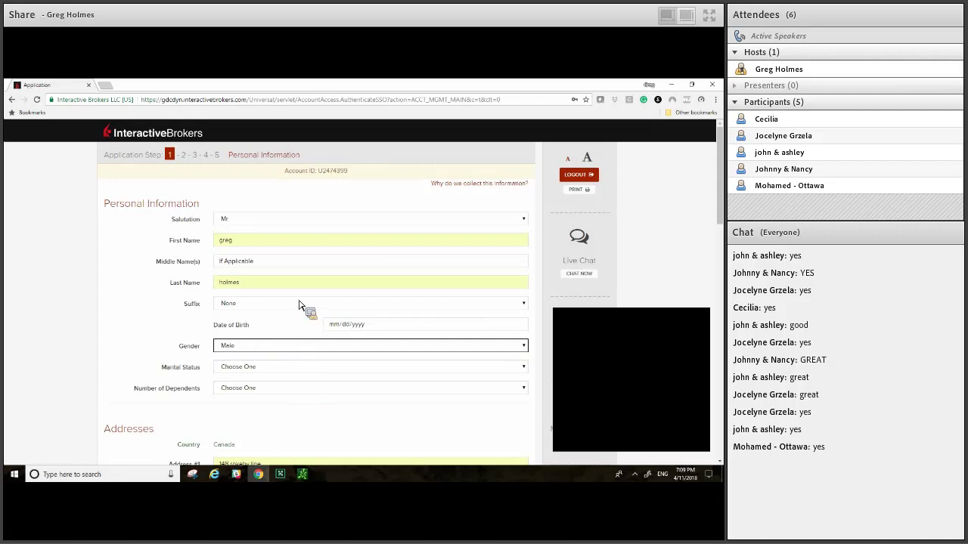
key("Tab")
key("alt+Down")
key("Down")
key("Down")
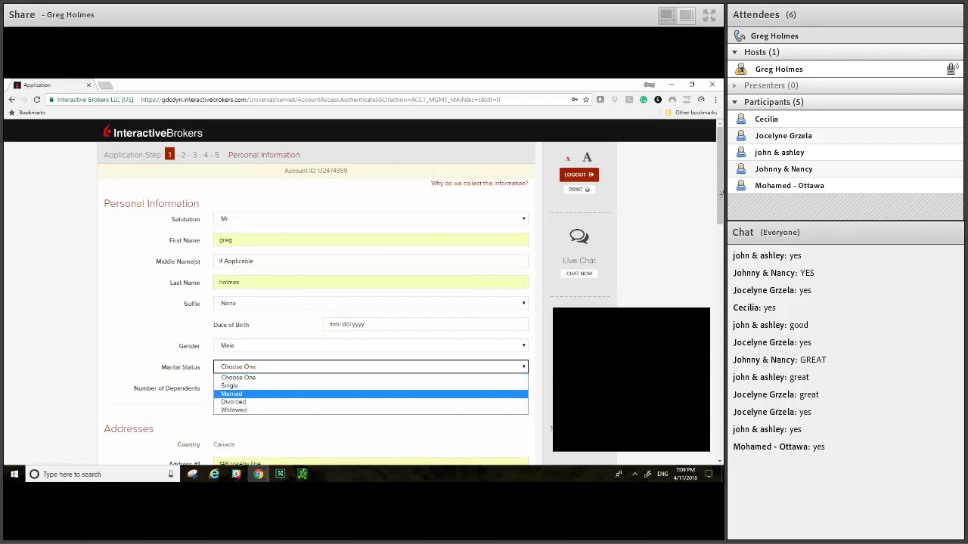
key("Return")
key("Tab")
key("alt+Down")
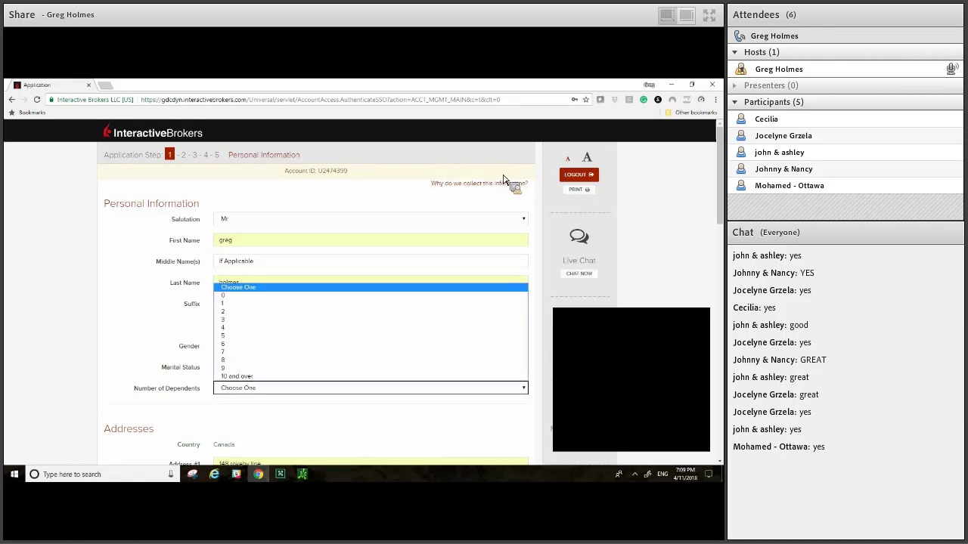
key("Down")
key("Return")
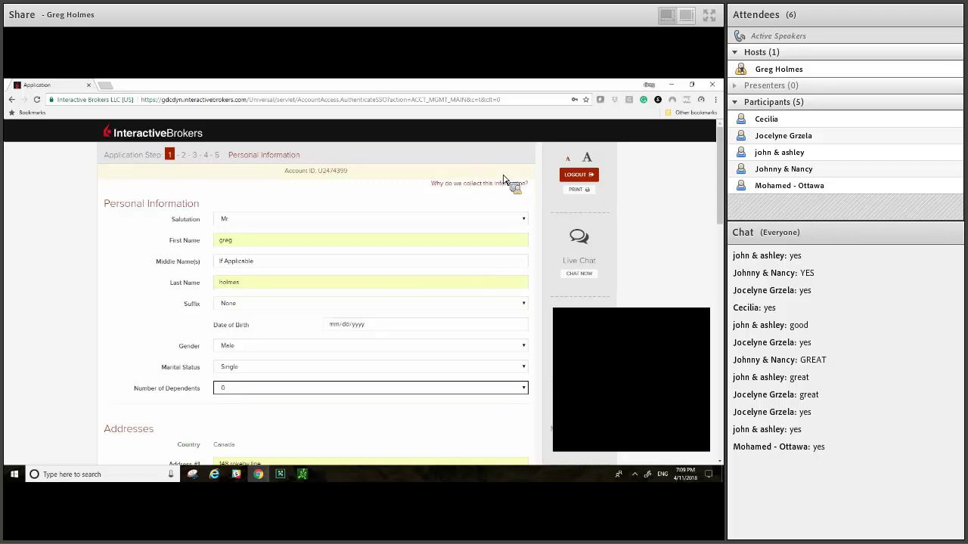
scroll(503, 179, "down", 2)
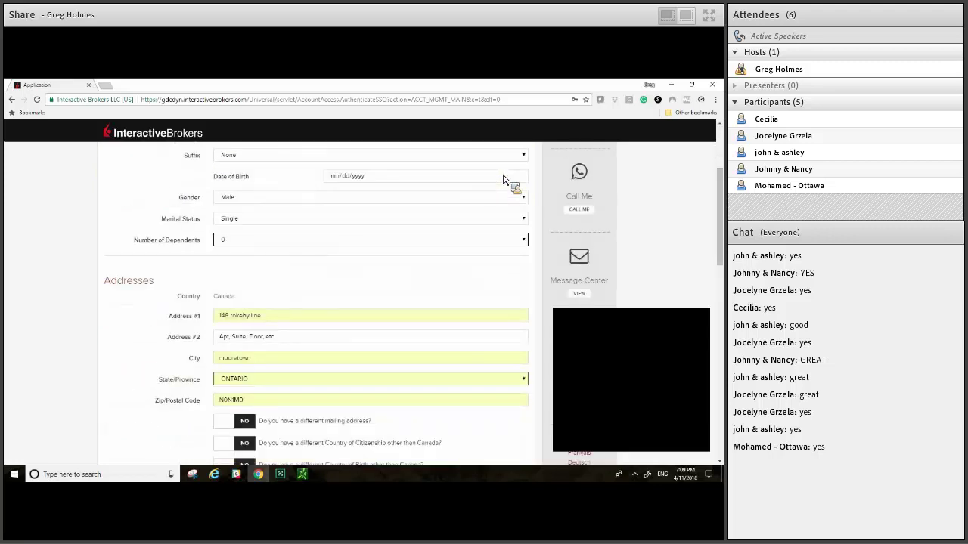
Step: Enter the applicant's date of birth, correcting the mistyped year
left_click(503, 178)
type("08/06/000")
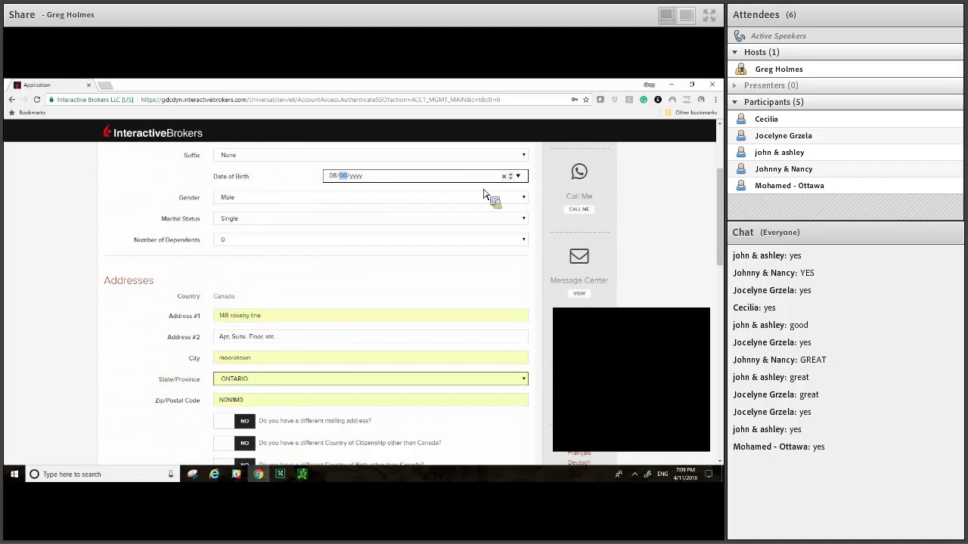
type("9")
key("BackSpace")
type("1971")
Step: Enter the applicant's mobile phone number under Contact Information
scroll(426, 305, "down", 2)
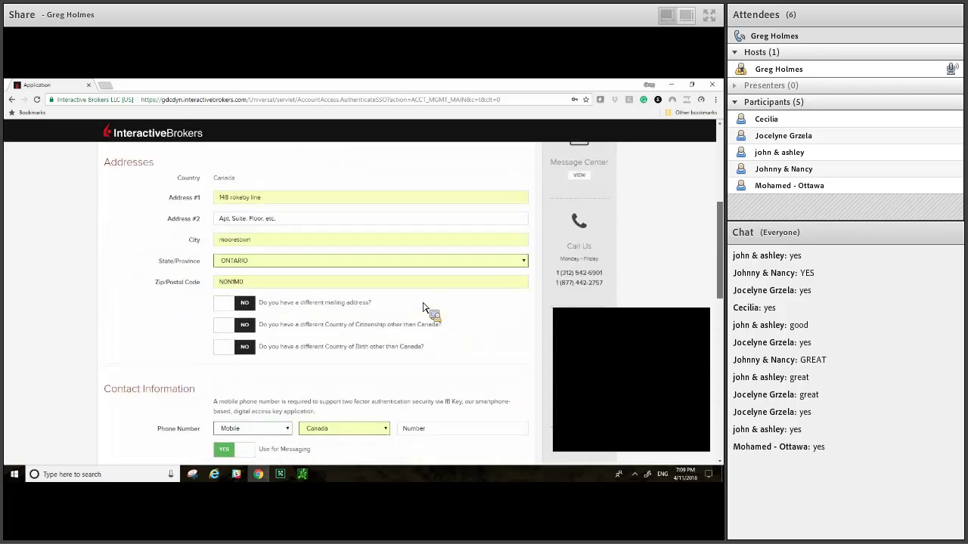
scroll(426, 308, "down", 3)
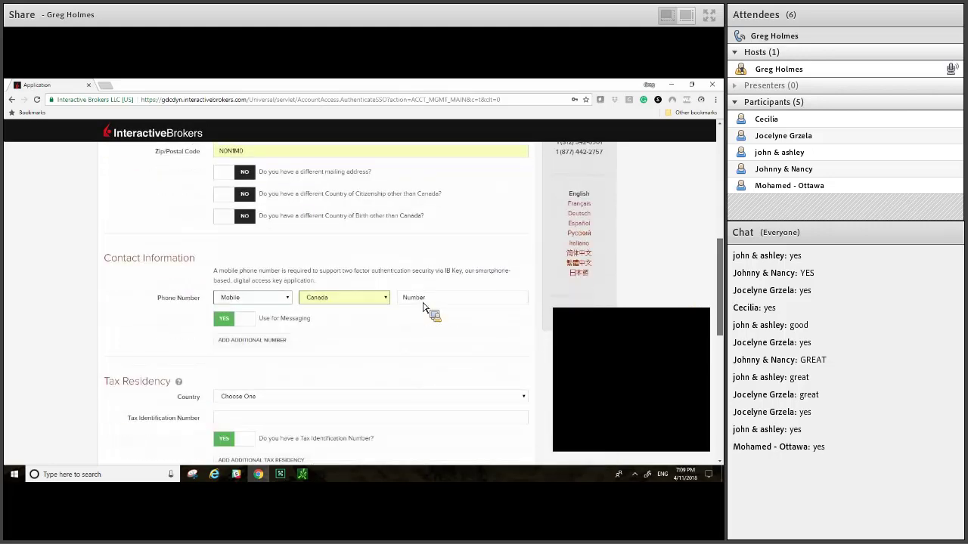
left_click(424, 303)
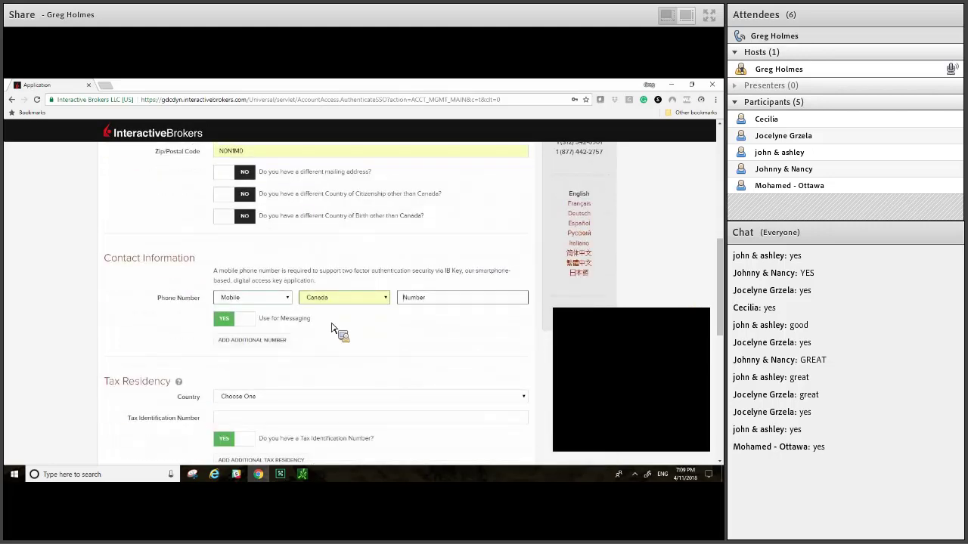
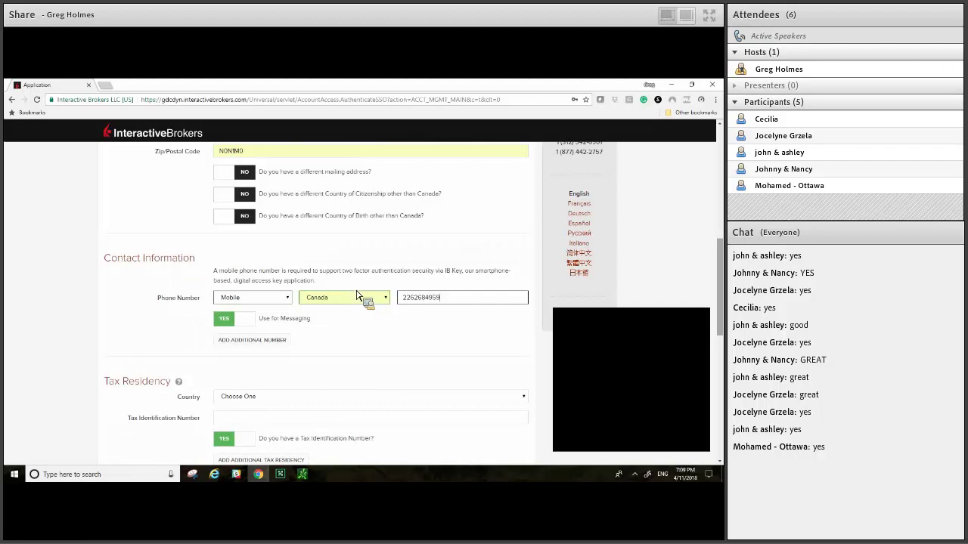
scroll(363, 290, "down", 2)
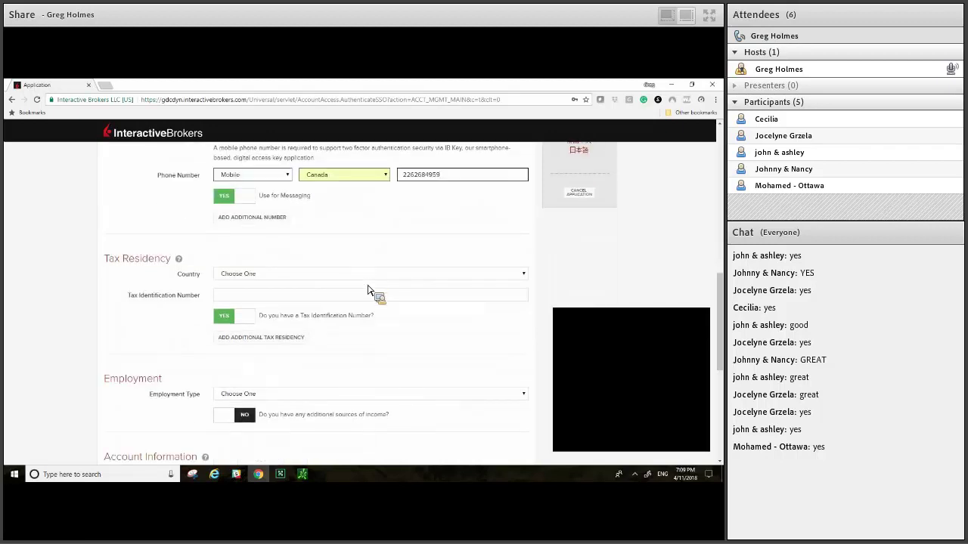
Step: Select Canada as the Tax Residency country
left_click(366, 276)
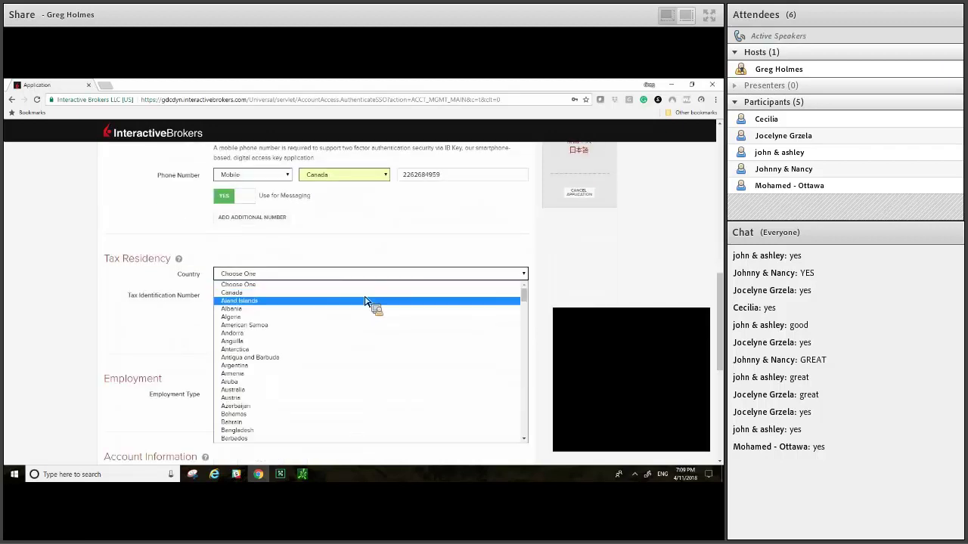
left_click(365, 301)
left_click(365, 275)
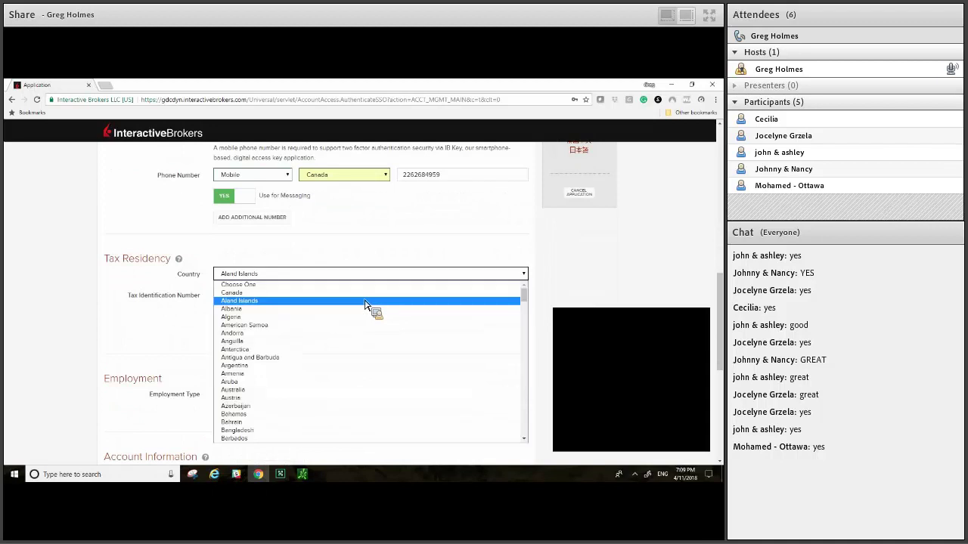
key("Up")
key("Return")
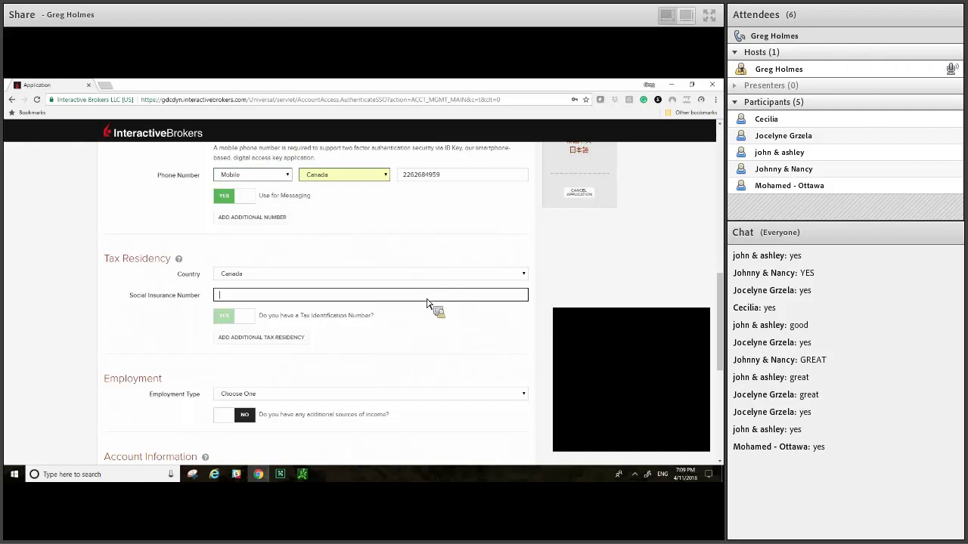
scroll(437, 280, "down", 3)
left_click(432, 261)
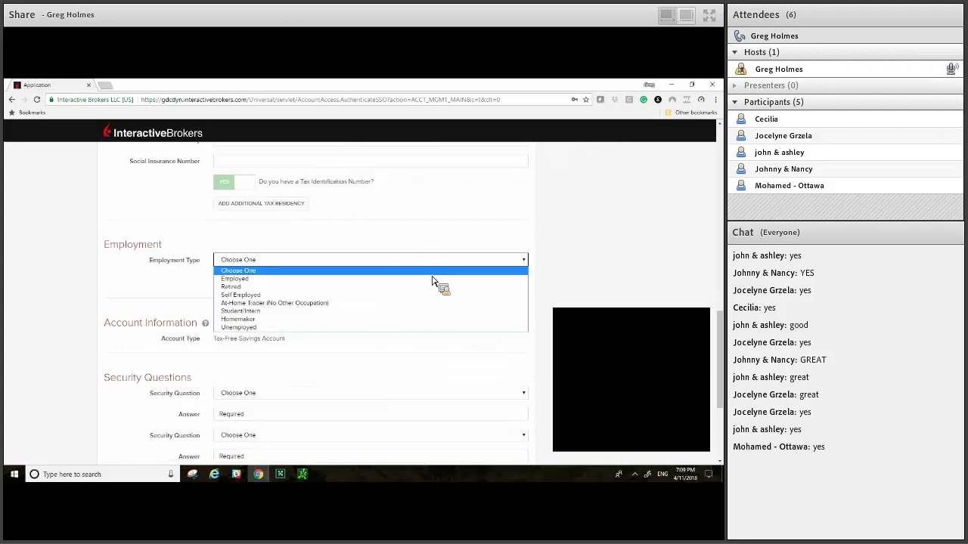
Step: Look through the Employment Type options and settle on Employed
key("Down")
key("Down")
key("Down")
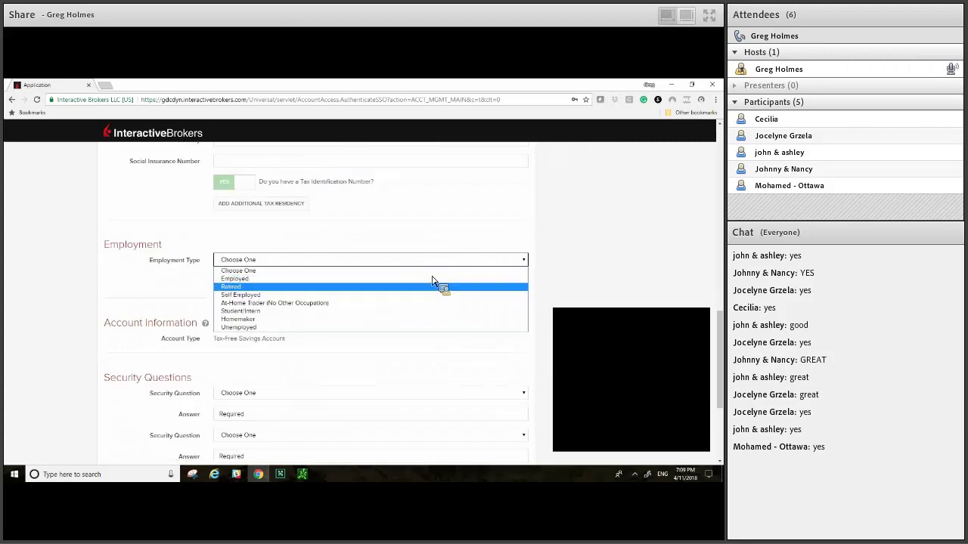
key("Down")
key("Down")
key("Down")
key("Down")
key("Home")
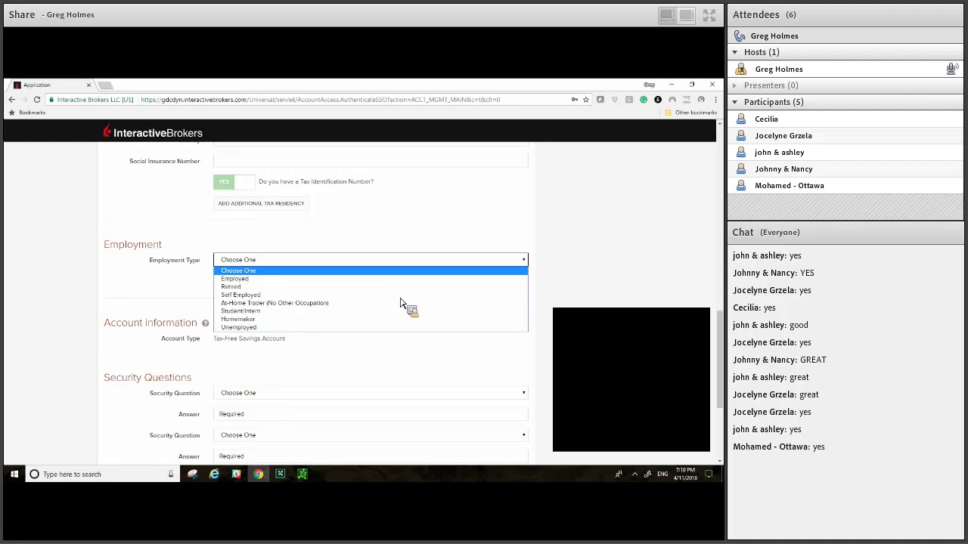
key("Down")
key("Down")
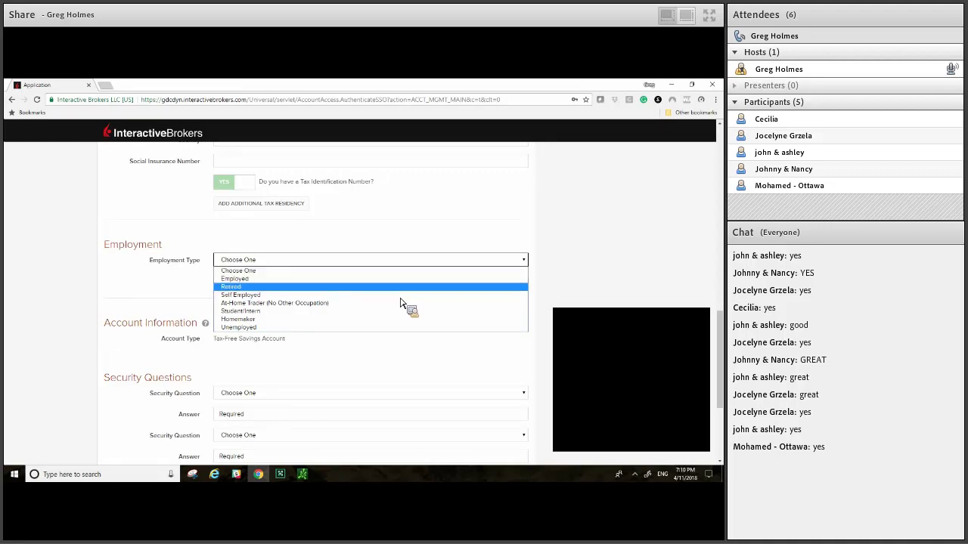
key("Up")
key("Down")
key("Down")
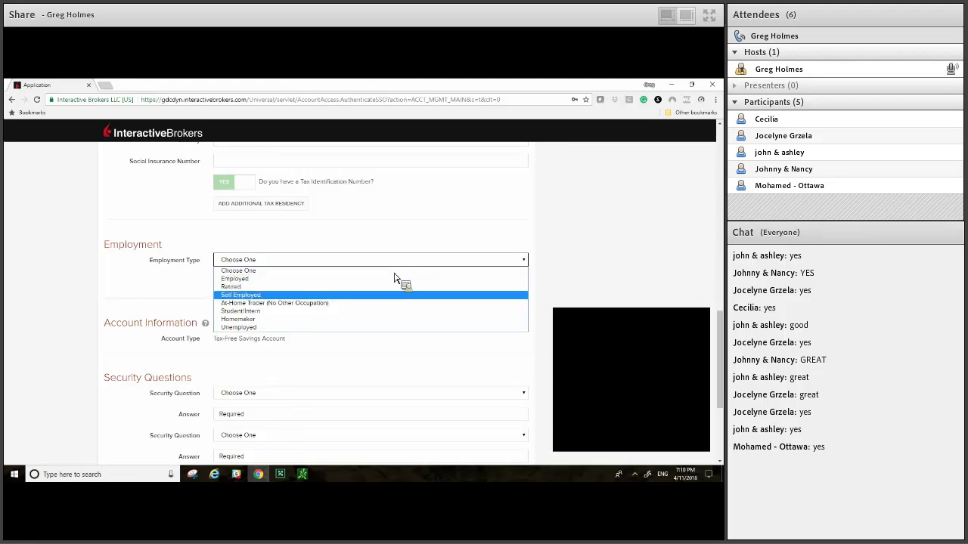
key("Down")
key("Down")
key("Down")
key("Down")
key("Up")
key("Up")
key("Up")
key("Up")
key("Up")
key("Up")
key("Up")
key("Down")
key("Down")
key("Down")
key("Down")
key("Up")
key("Up")
key("Up")
key("Up")
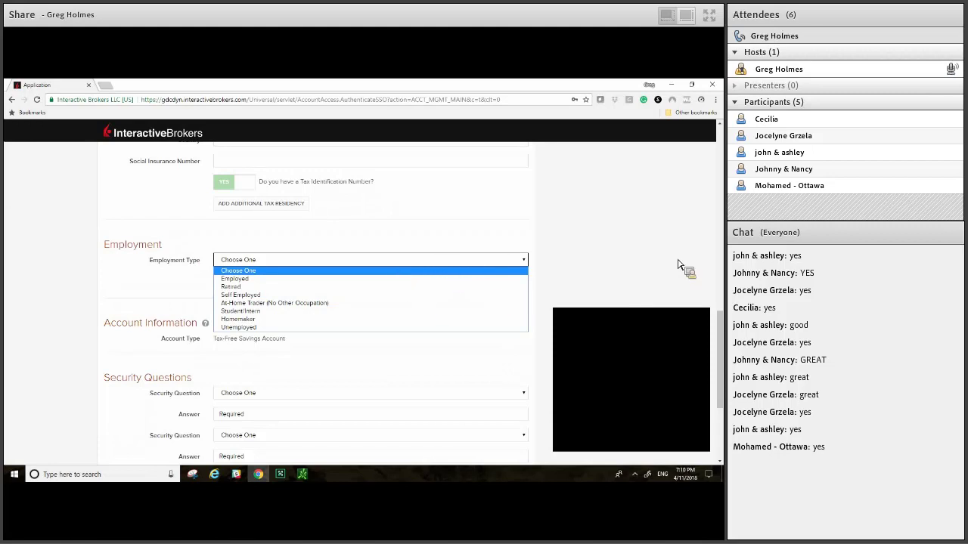
key("Down")
key("Return")
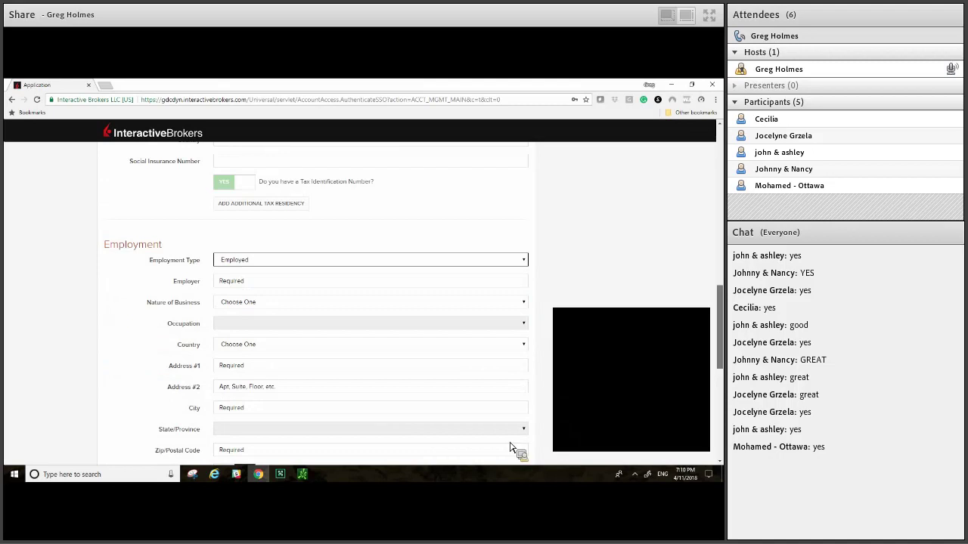
Step: Scroll to the bottom and try submitting the Personal Information page
scroll(511, 423, "down", 3)
scroll(512, 414, "down", 2)
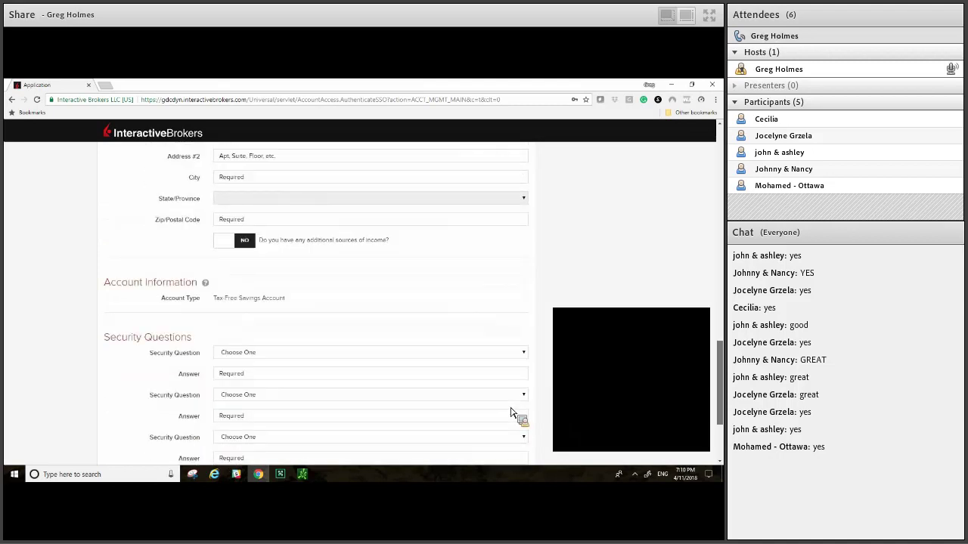
scroll(512, 415, "down", 2)
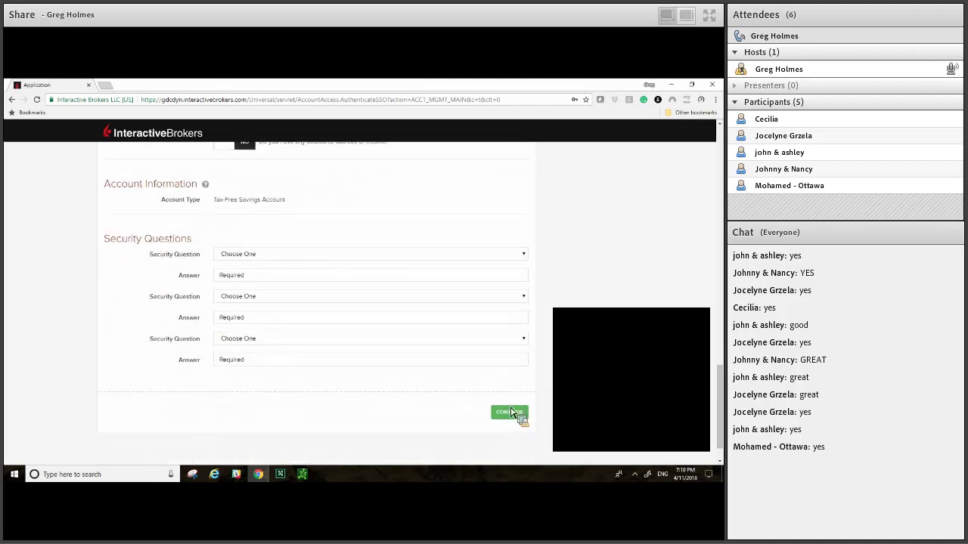
left_click(511, 413)
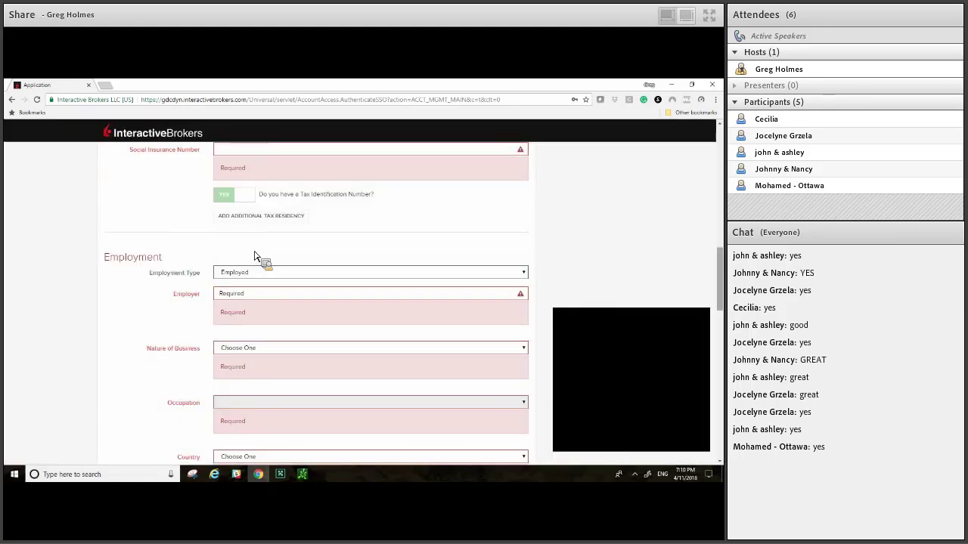
Step: Enter the nine-digit Social Insurance Number under Tax Residency, correcting a mistyped digit
scroll(255, 257, "up", 3)
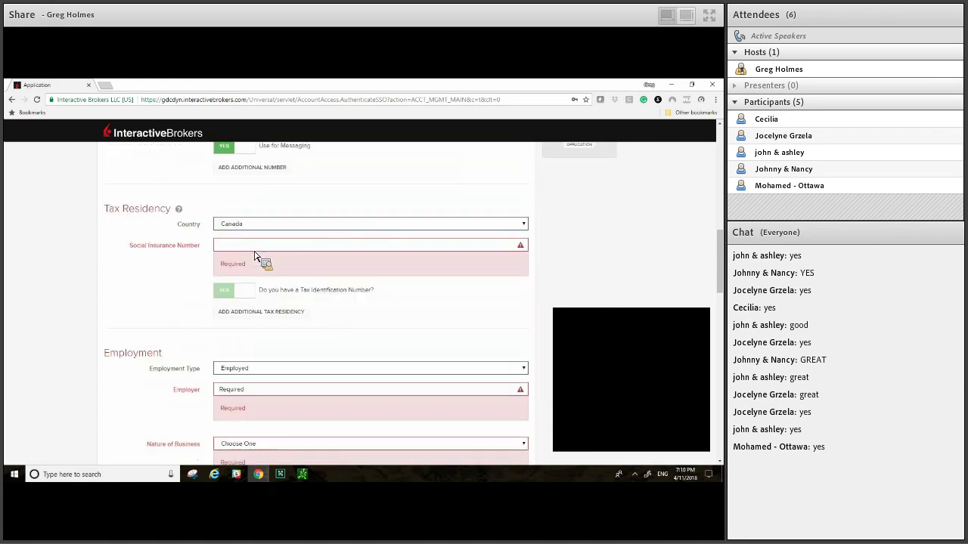
left_click(255, 251)
type("13")
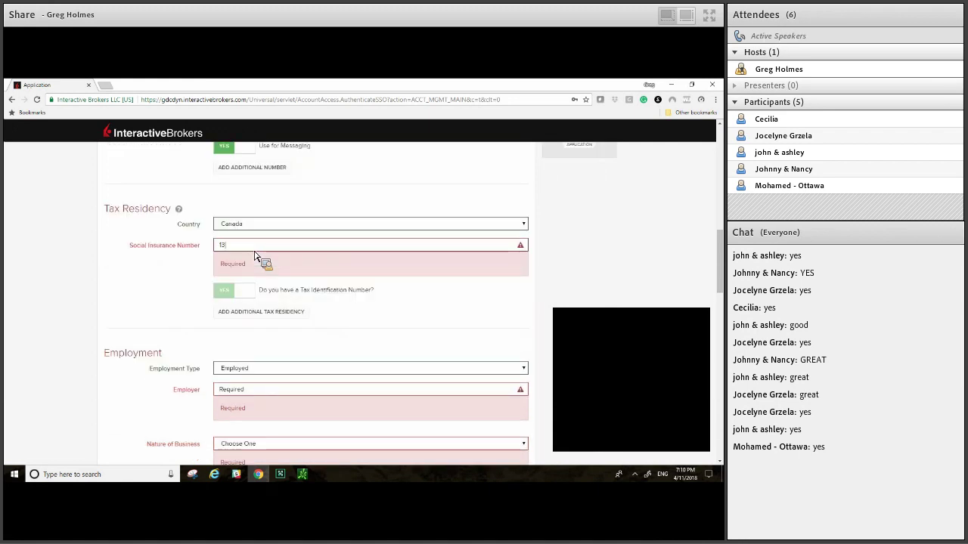
key("BackSpace")
type("23-4")
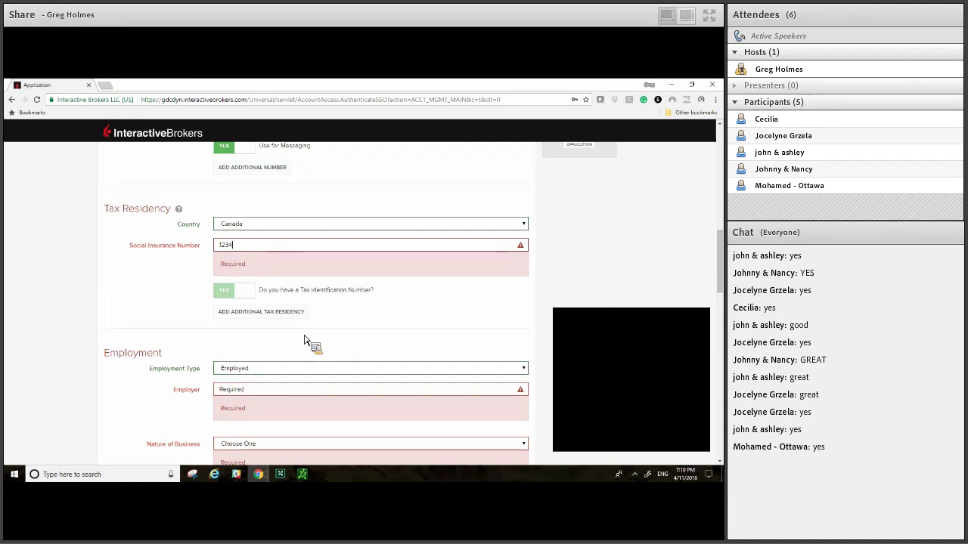
type("56-7")
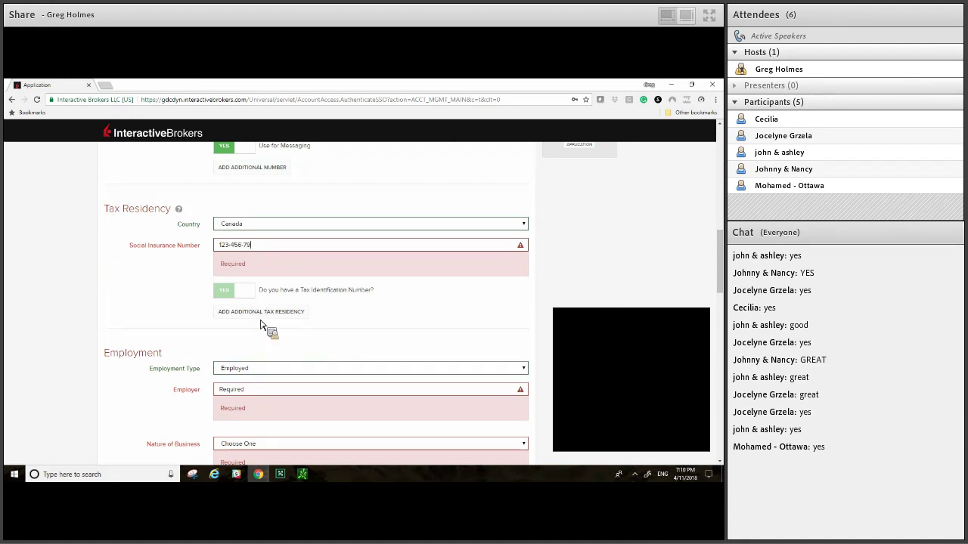
type("89")
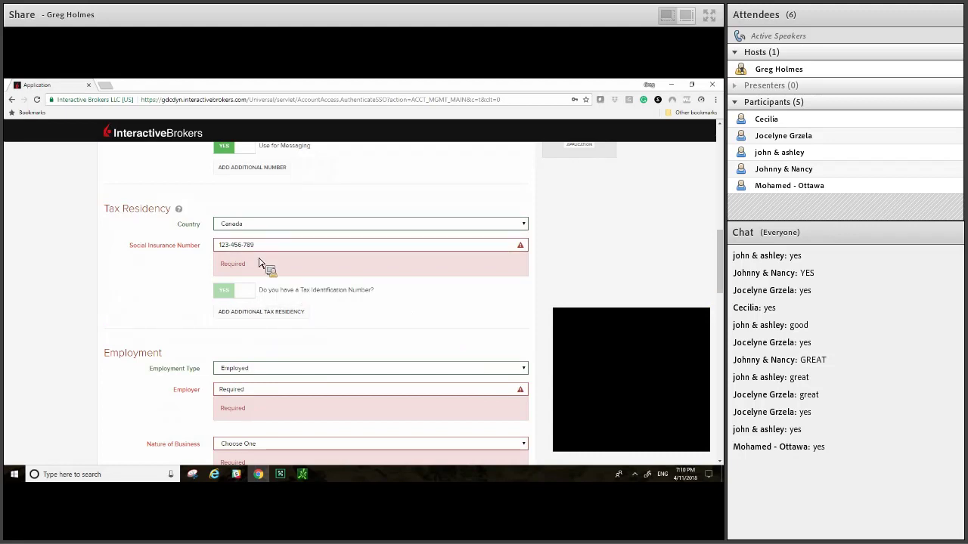
scroll(268, 279, "down", 3)
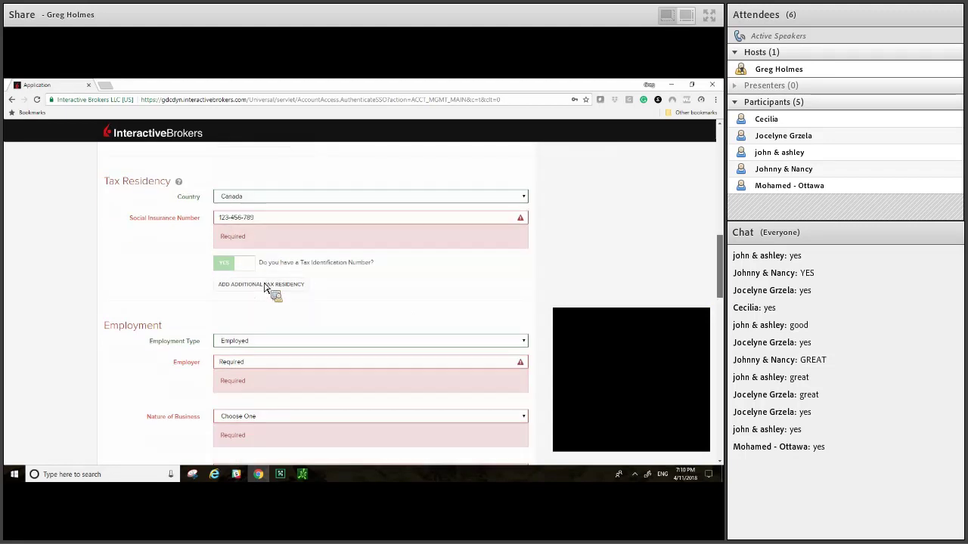
Step: Enter employer 'legacy' and set Nature of Business to Business, Non-Finance
left_click(266, 286)
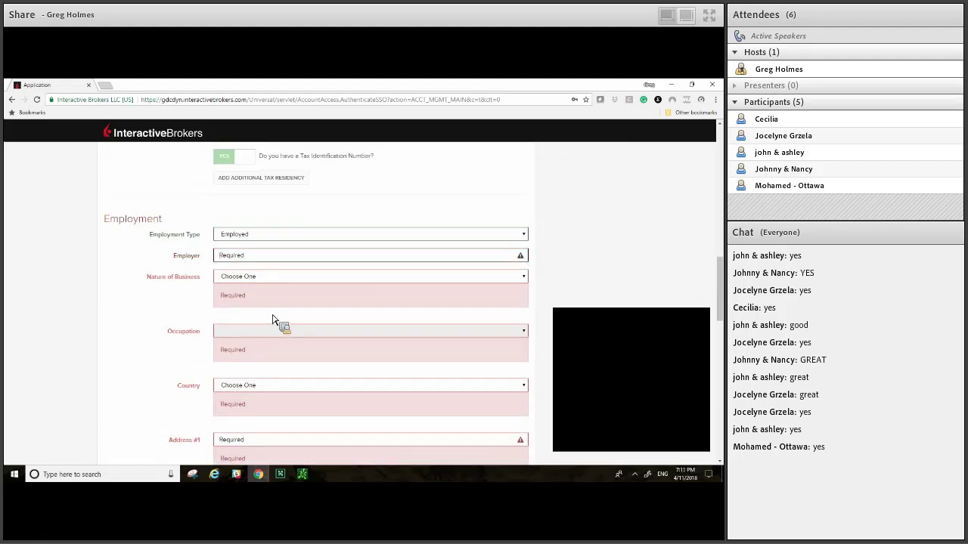
type("legacy")
key("Tab")
key("alt+Down")
key("Down")
key("Down")
key("Down")
key("Down")
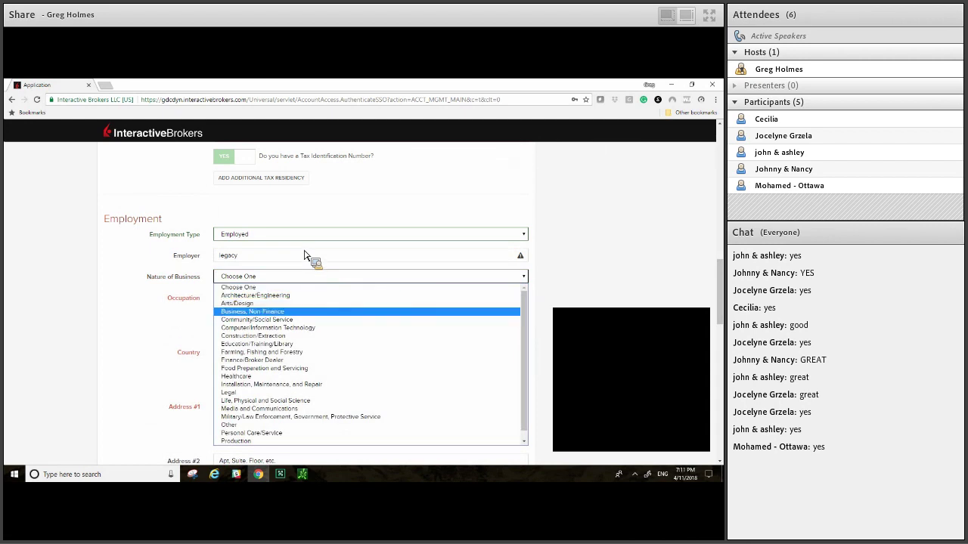
key("Up")
key("Return")
Step: Set occupation to Business Development Specialist and employment country to Canada
key("Tab")
key("alt+Down")
type("bus")
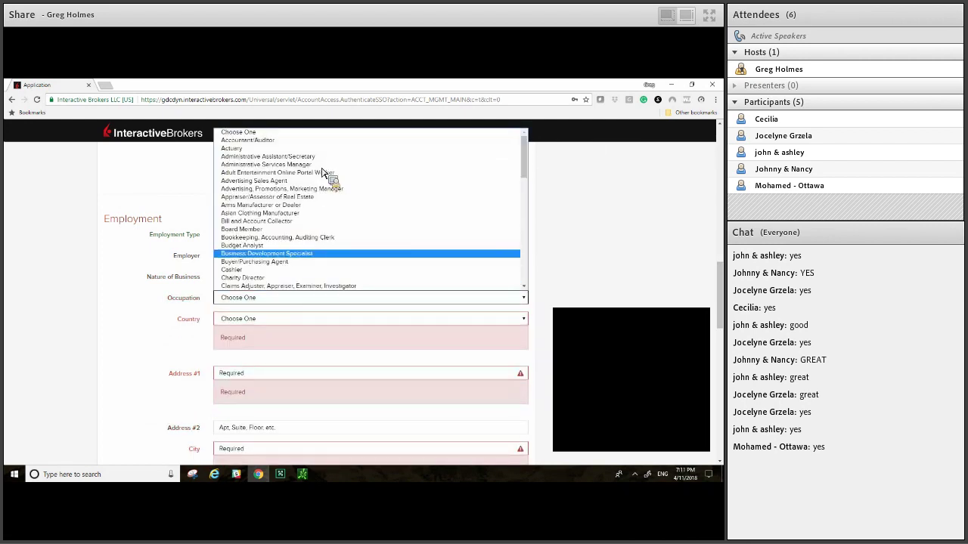
key("Return")
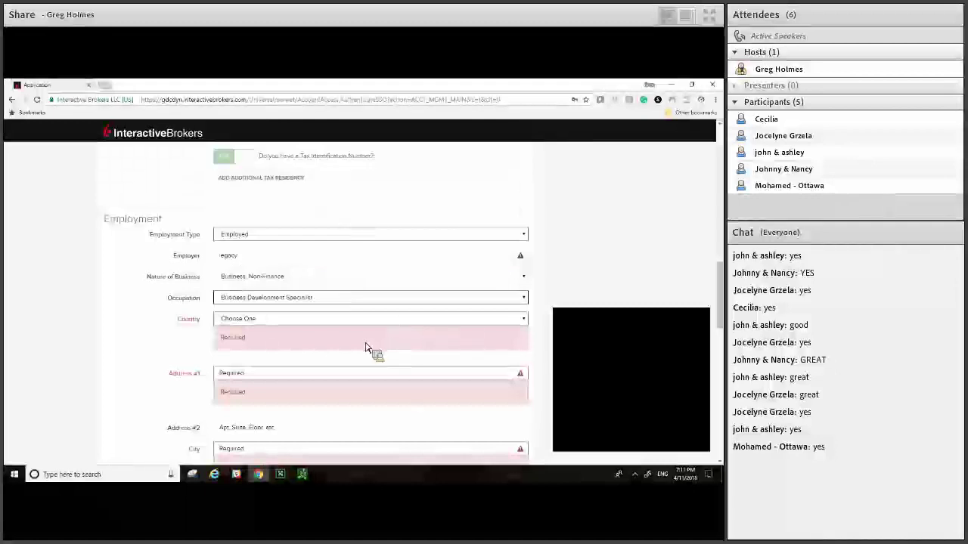
key("alt+Down")
key("Down")
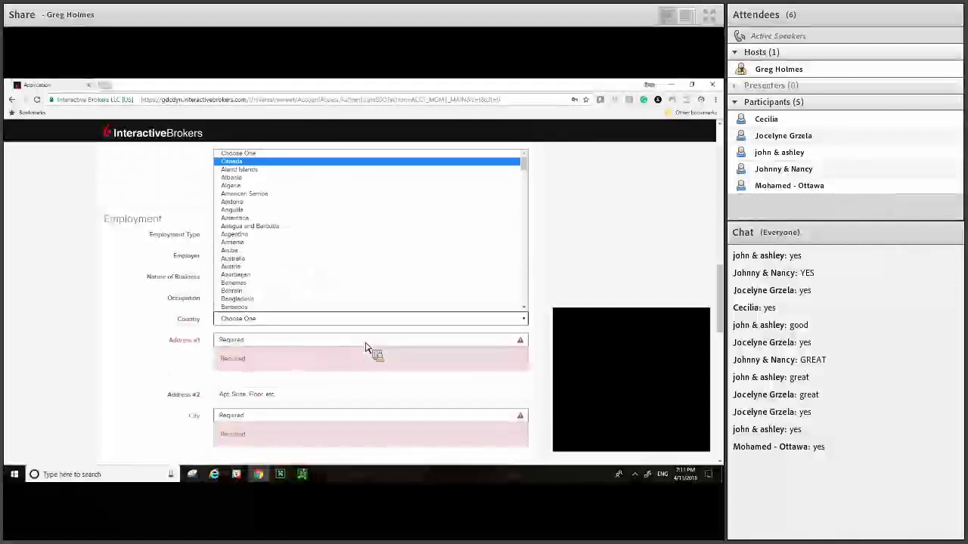
key("Return")
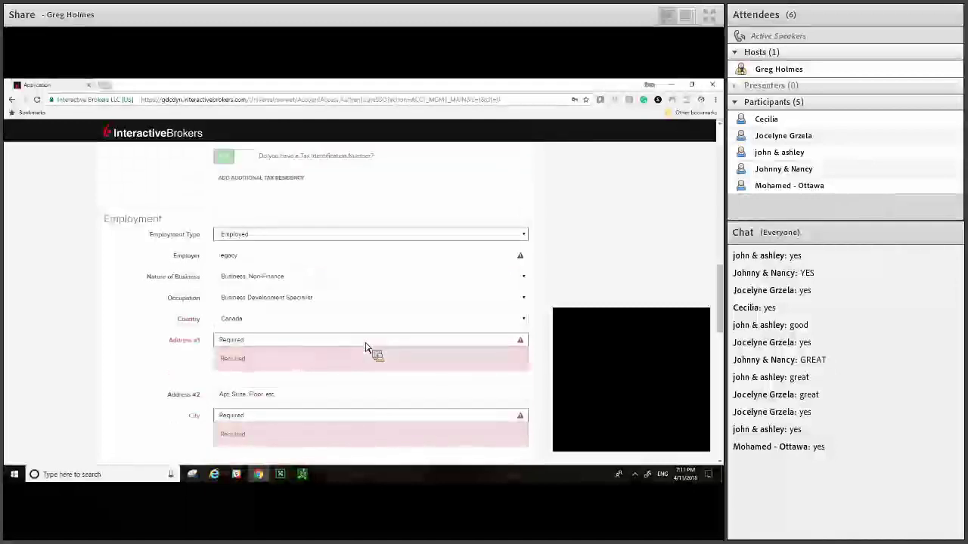
Step: Fill in the employer street address, city and postal code, autofilling the Ontario province
key("Tab")
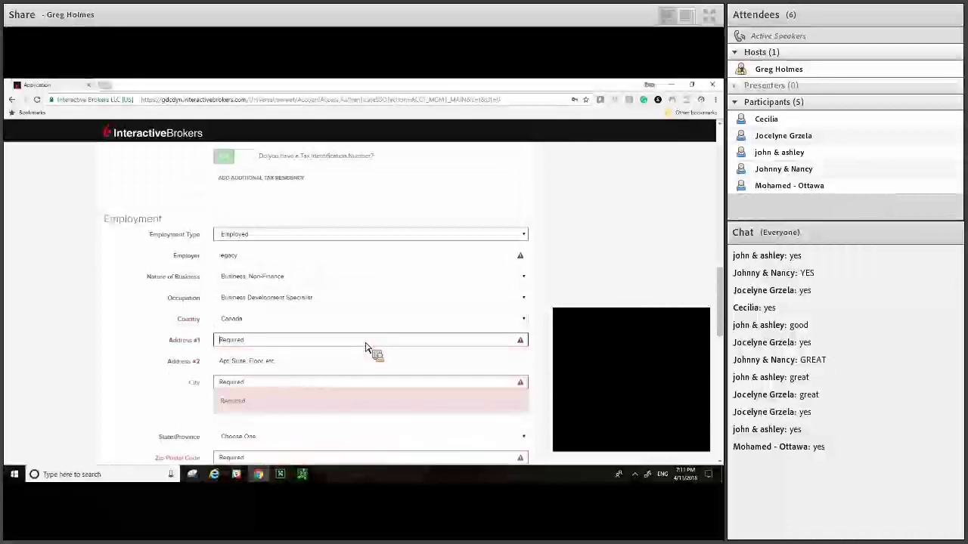
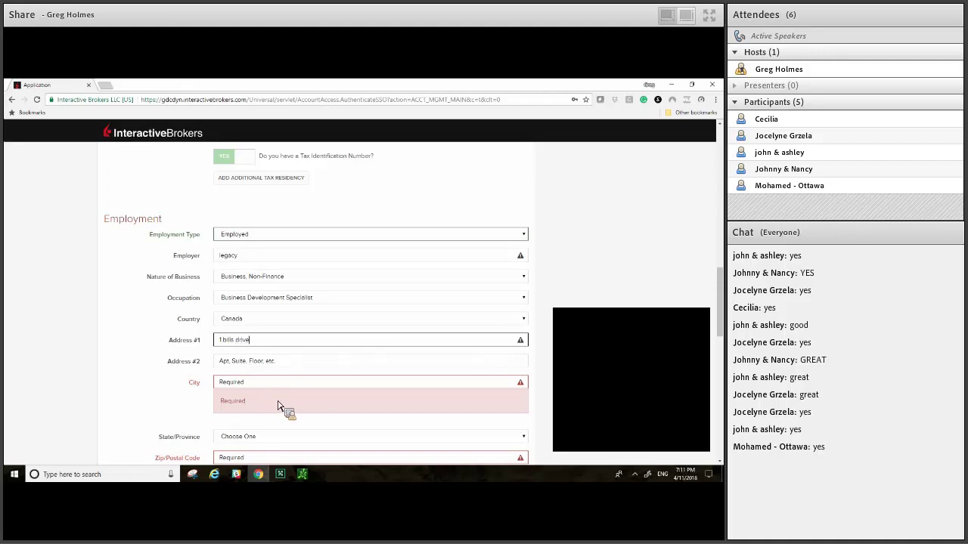
key("Tab")
key("Tab")
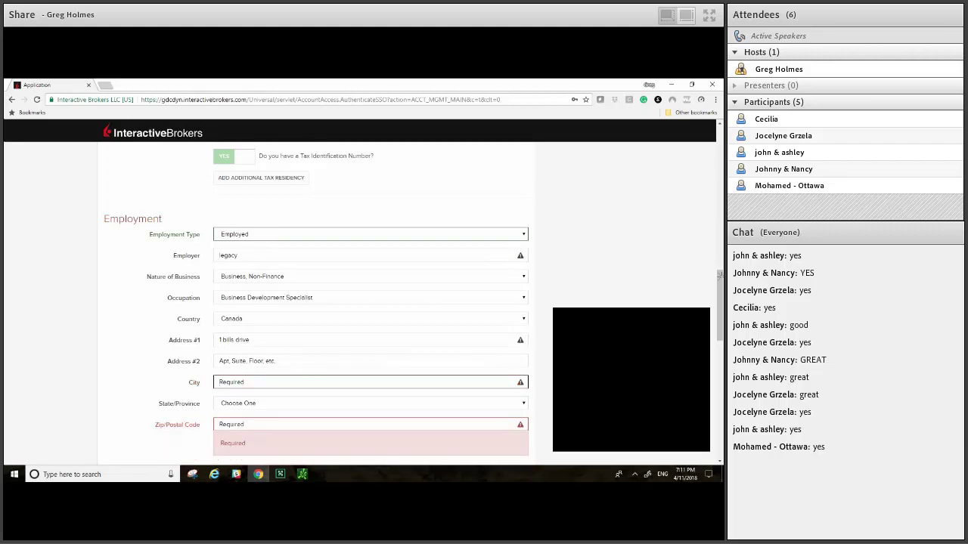
type("sarnia")
key("Down")
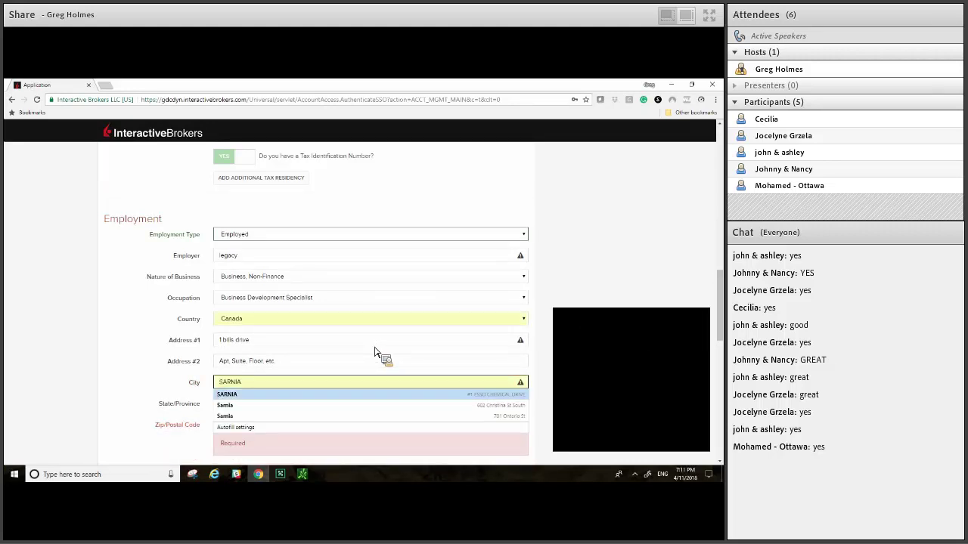
type("nia")
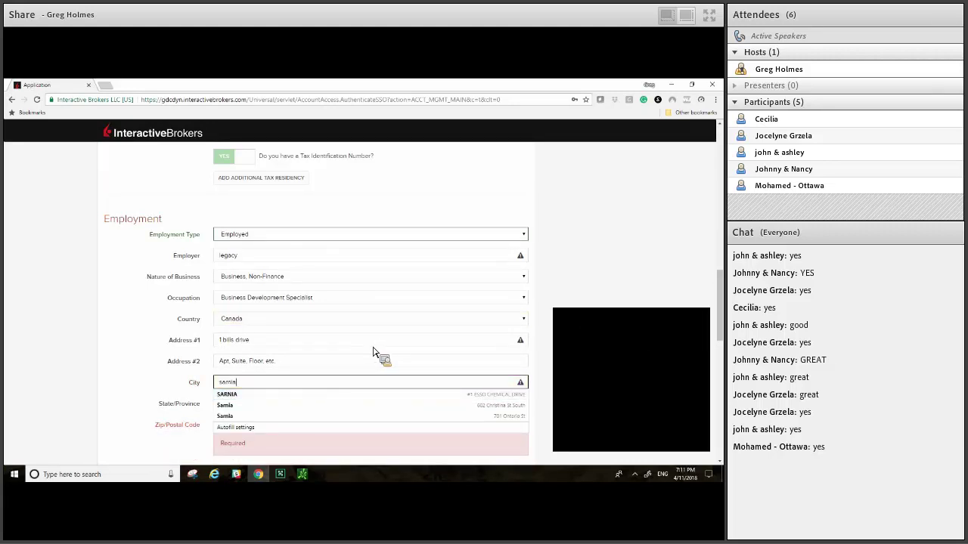
scroll(371, 352, "down", 2)
key("Tab")
key("Tab")
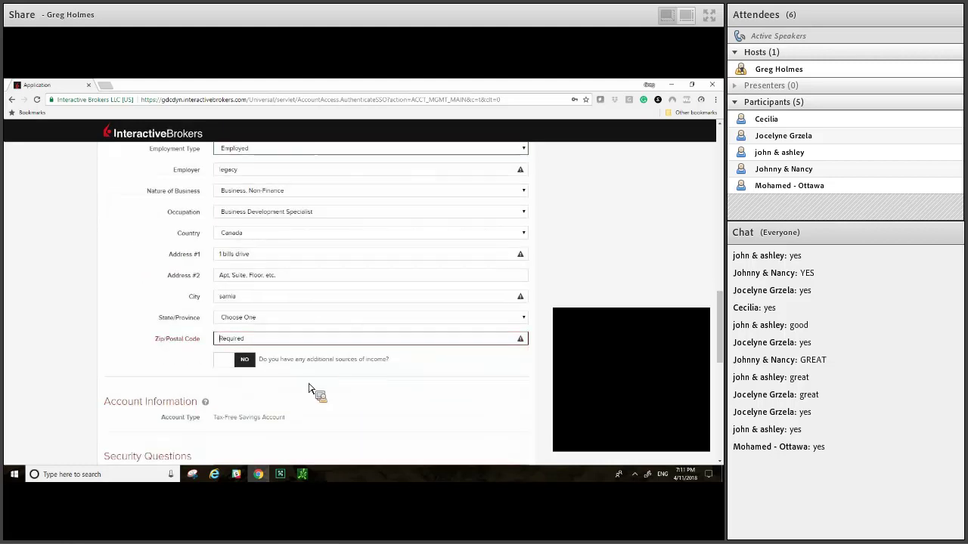
type("n0")
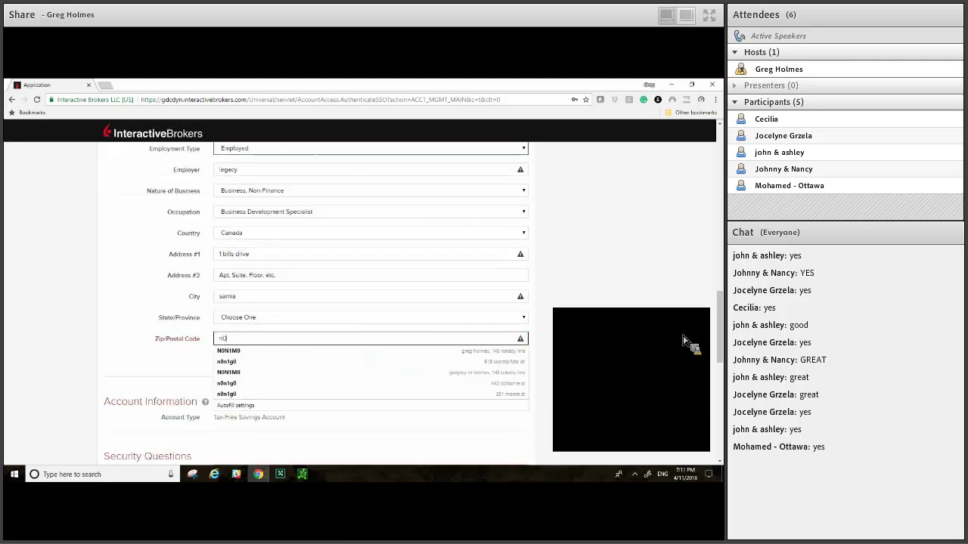
key("Down")
key("Return")
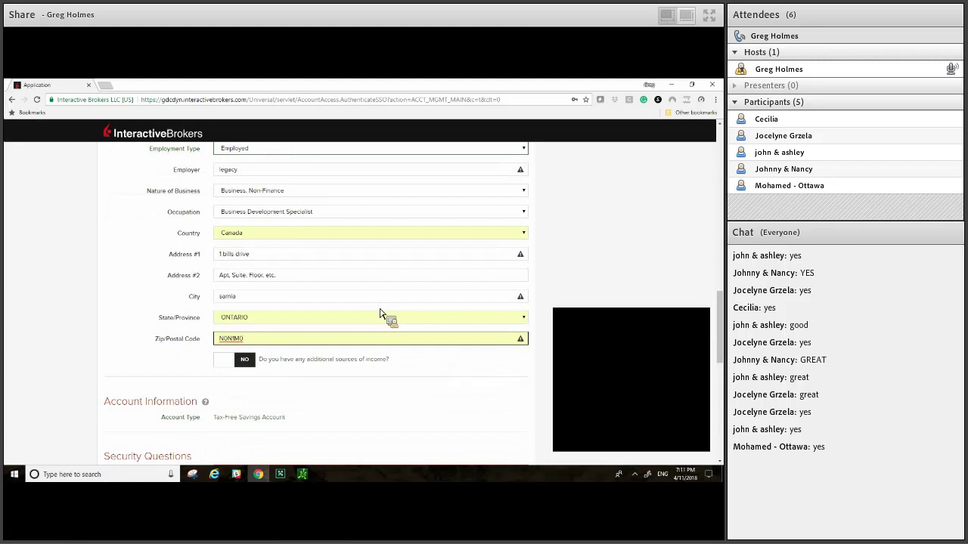
Step: Set the first security question to 'Who is your favorite musician?' and enter its answer
scroll(355, 252, "down", 3)
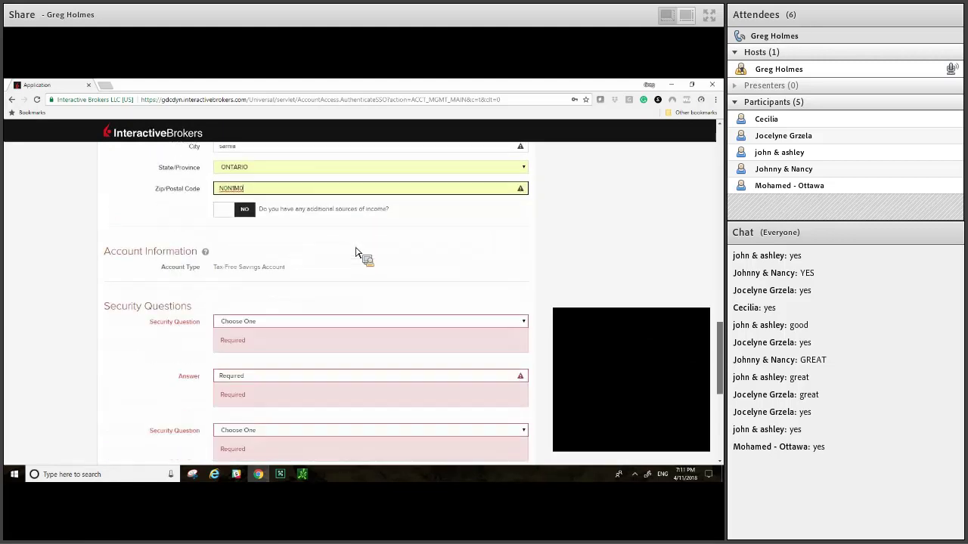
key("alt+Down")
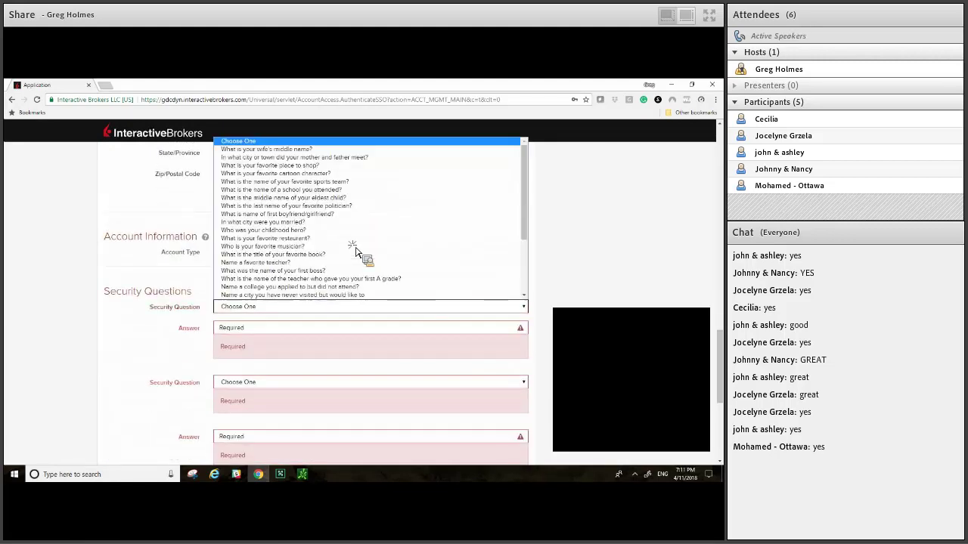
key("Up")
key("Up")
key("Up")
key("Up")
key("Up")
key("Up")
key("Down")
key("Down")
key("Up")
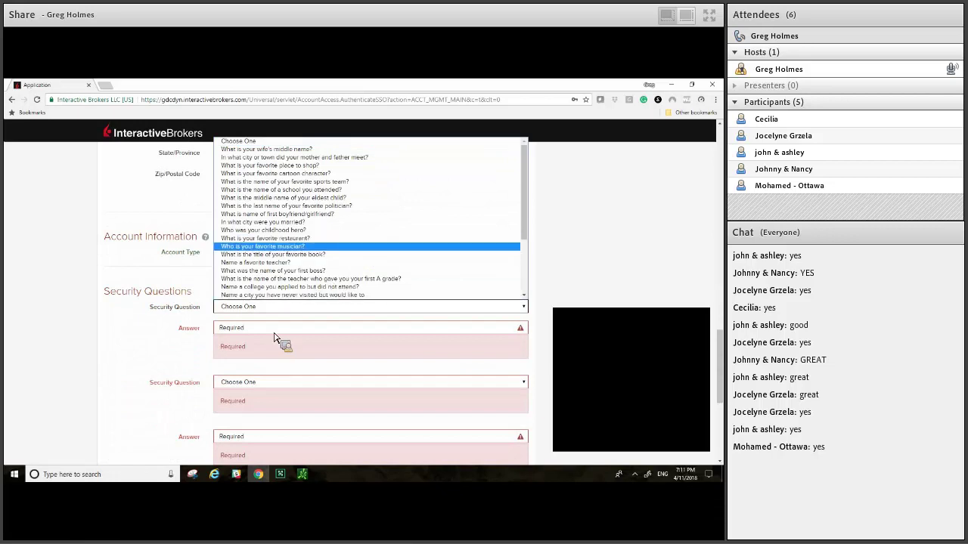
key("Return")
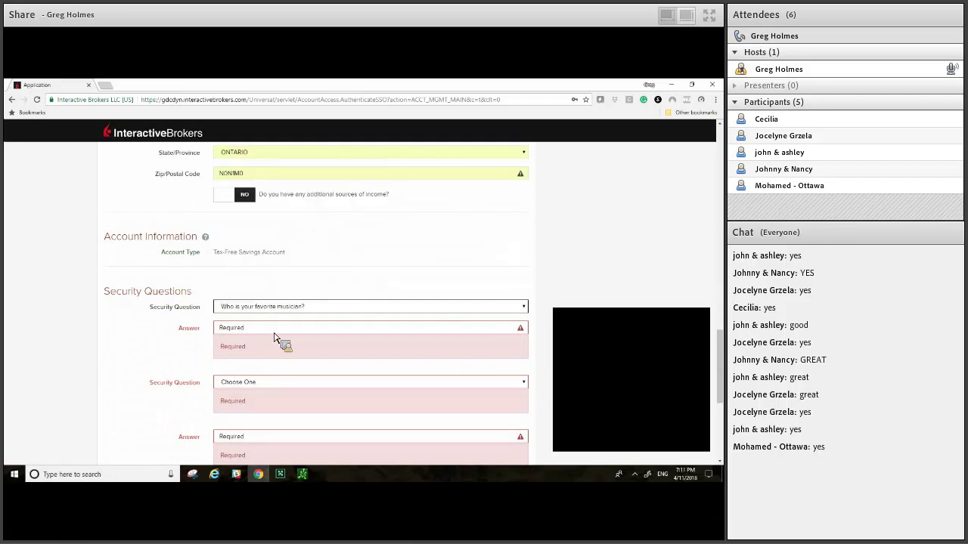
key("Tab")
type("bo")
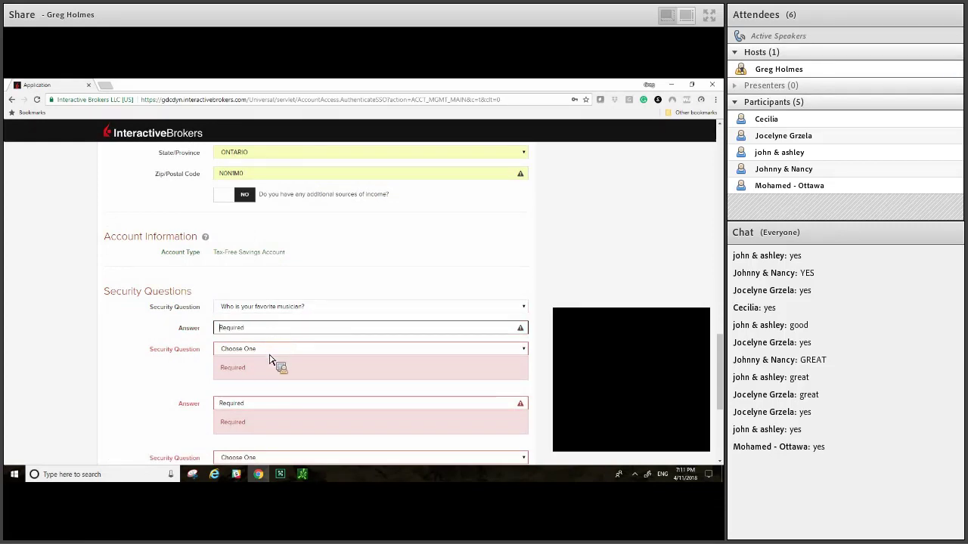
type("abbA")
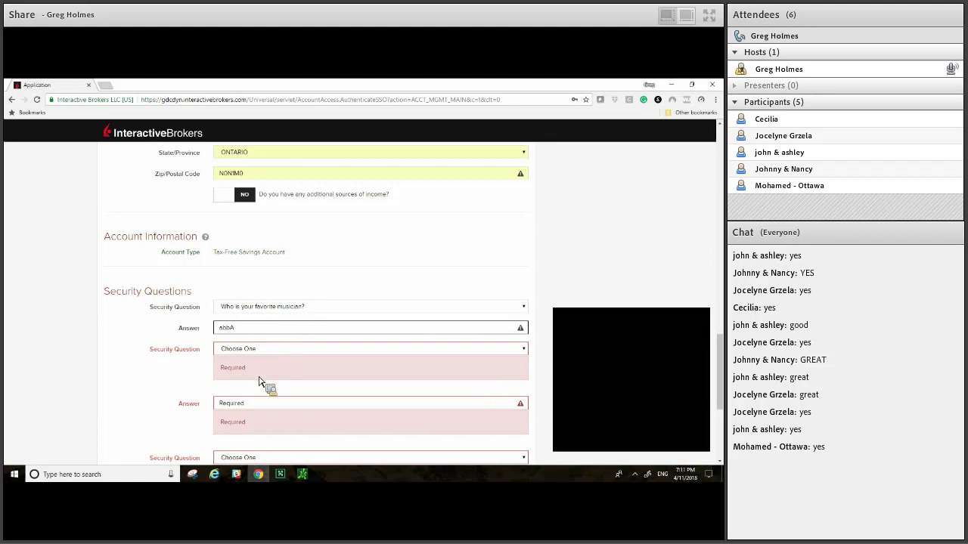
Step: Set the second security question to 'What was the name of your first boss?' and answer it
key("Tab")
key("space")
key("Page_Down")
key("Up")
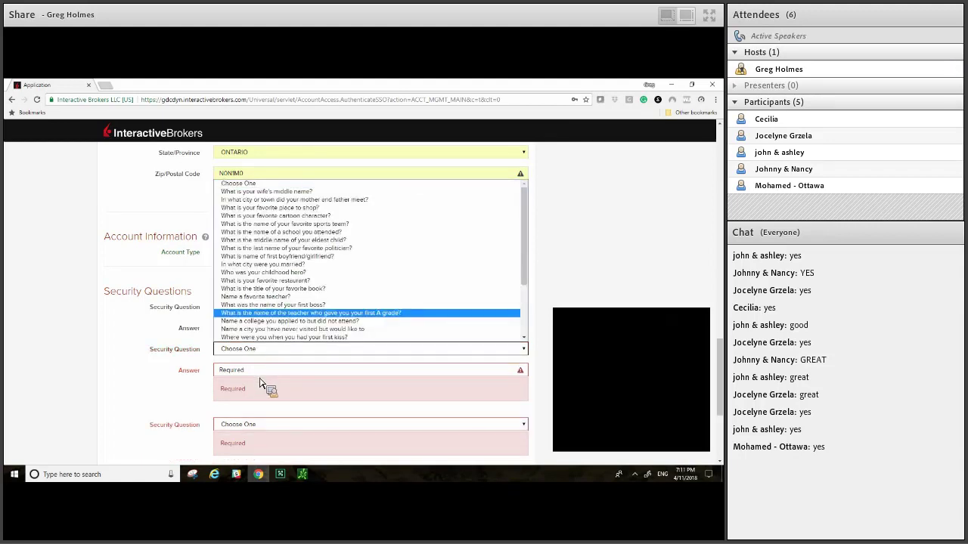
key("Up")
key("Return")
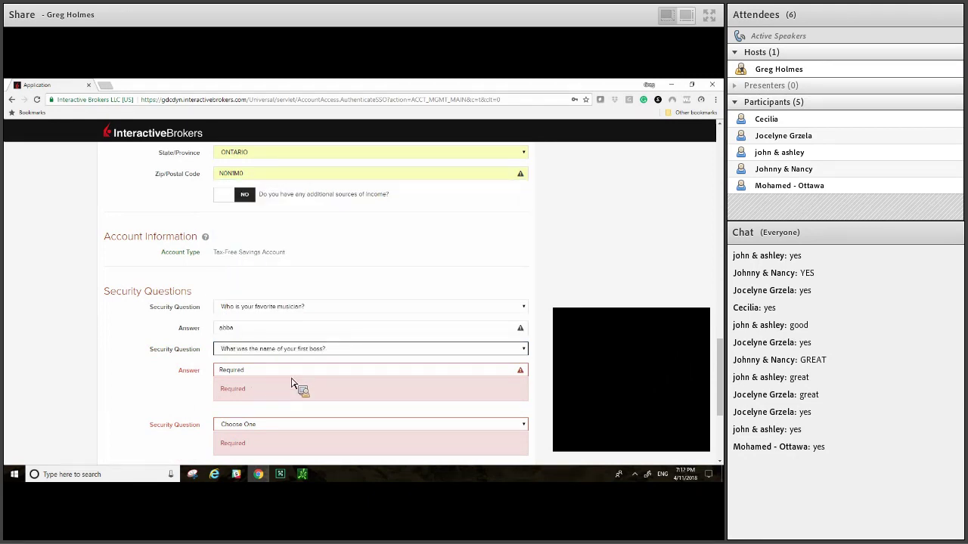
key("Tab")
type("joe")
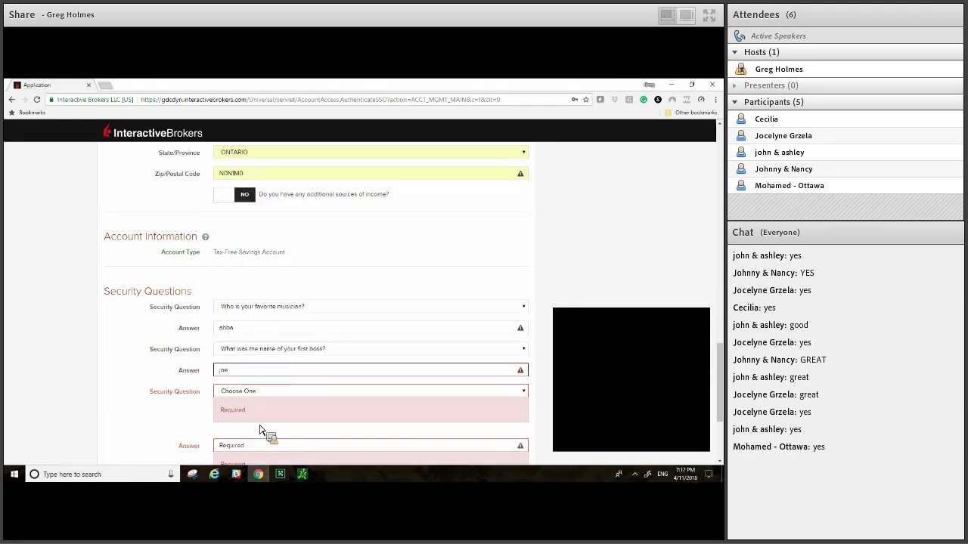
Step: Choose 'Name a favorite teacher?' as the third security question and fill in its answer
left_click(264, 416)
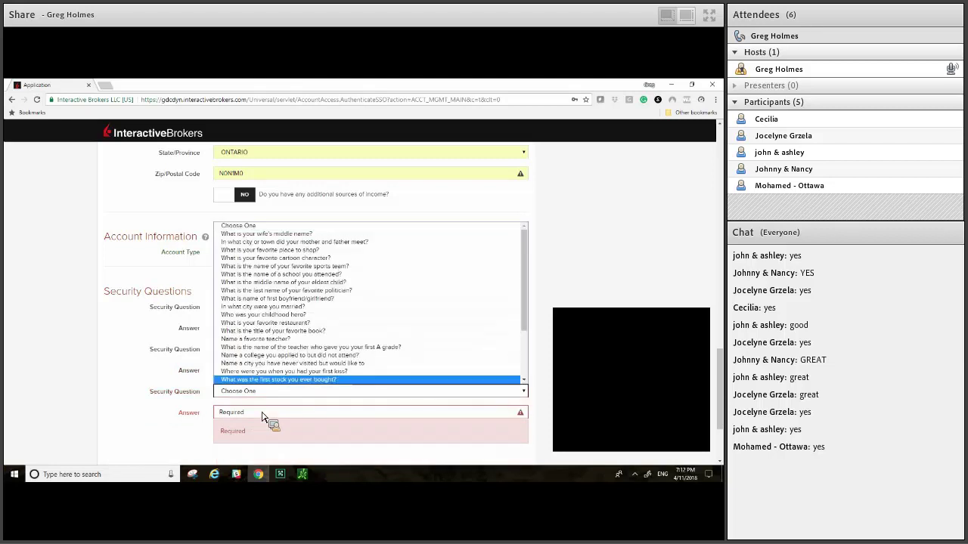
key("Up")
key("Up")
key("Up")
key("Up")
key("Up")
key("Return")
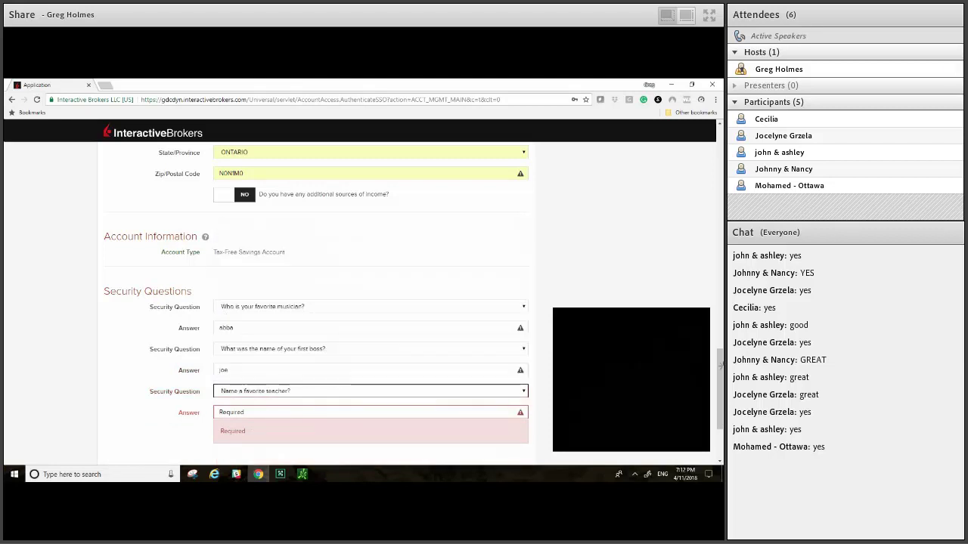
left_click(509, 413)
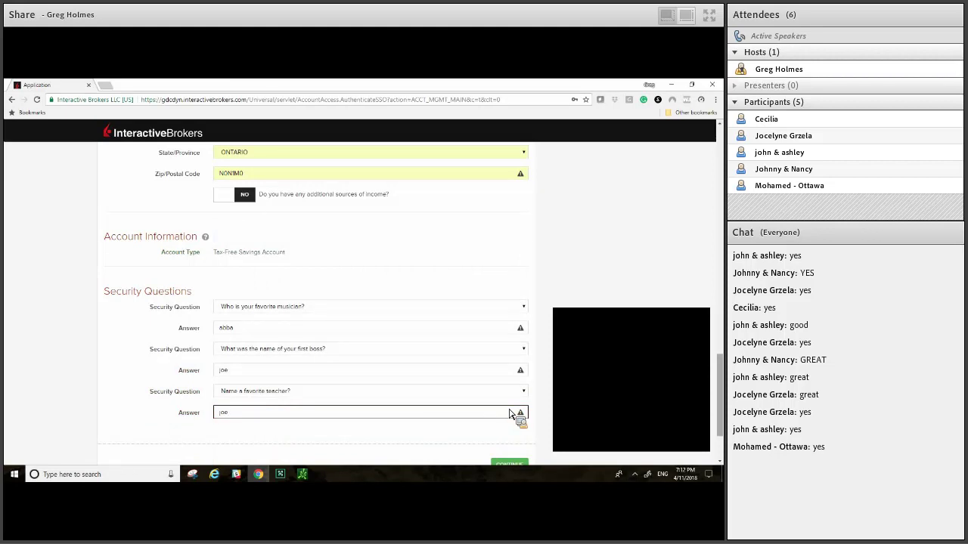
scroll(510, 412, "down", 1)
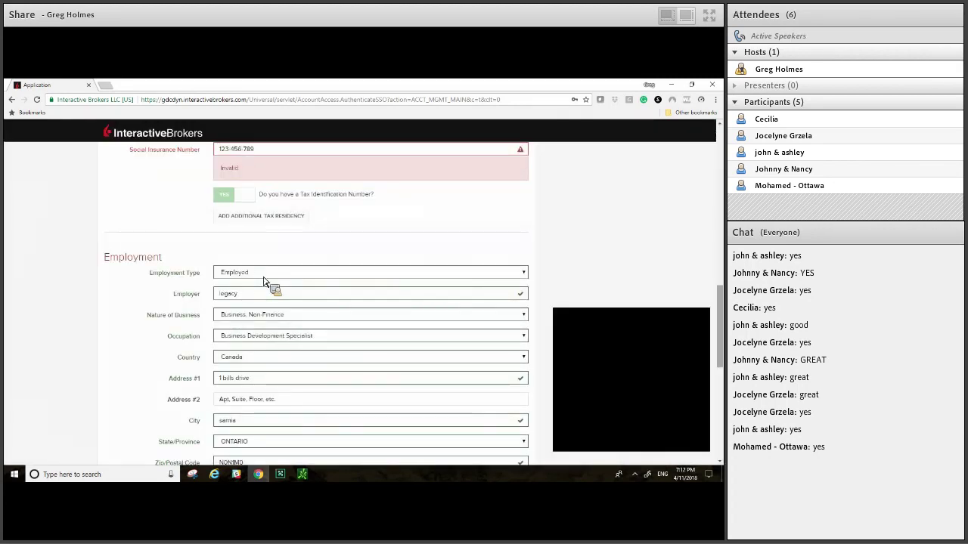
Step: Clear the Social Insurance Number field and enter a new nine-digit number
scroll(264, 281, "up", 2)
triple_click(264, 279)
key("Home")
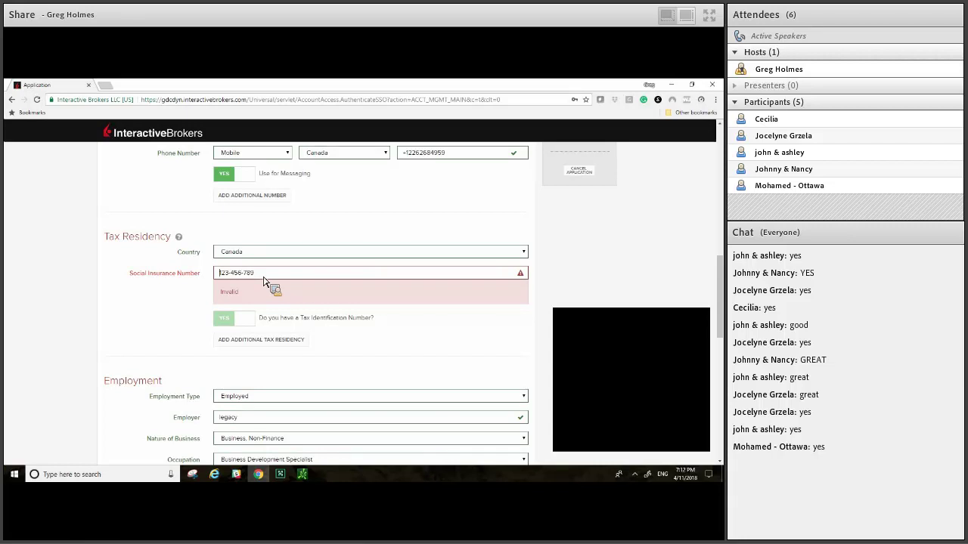
key("Delete")
key("Delete")
key("Delete")
key("Delete")
key("Delete")
key("Delete")
key("Delete")
key("Delete")
key("Delete")
scroll(264, 304, "up", 5)
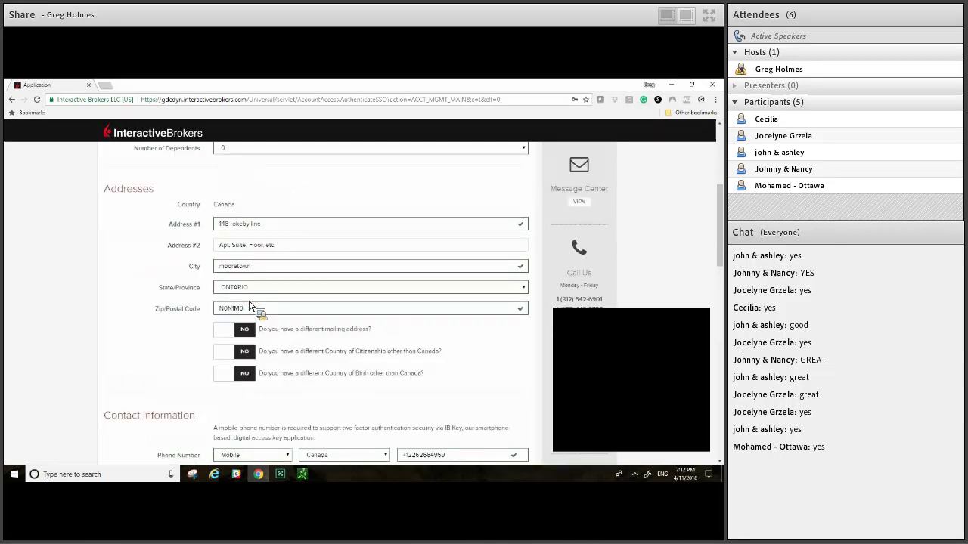
scroll(250, 305, "down", 4)
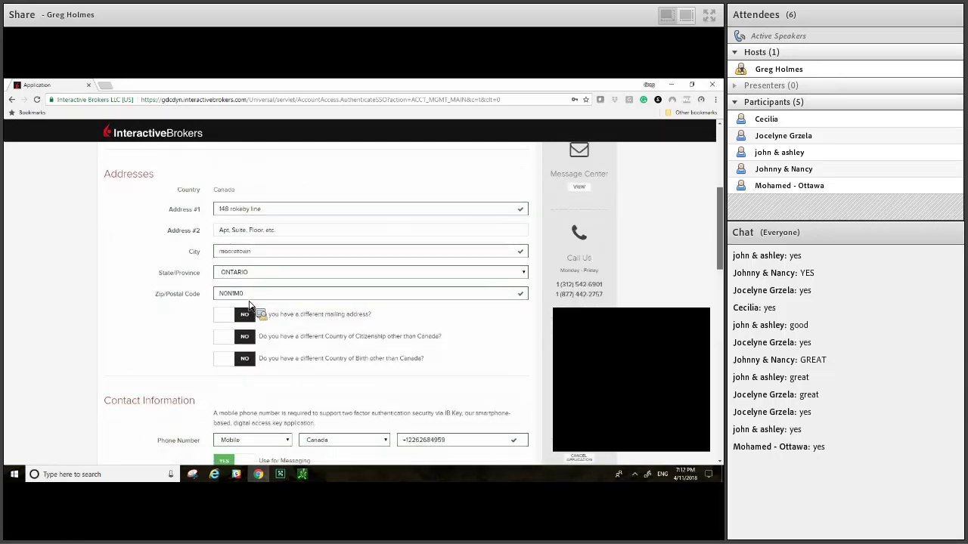
scroll(250, 305, "down", 1)
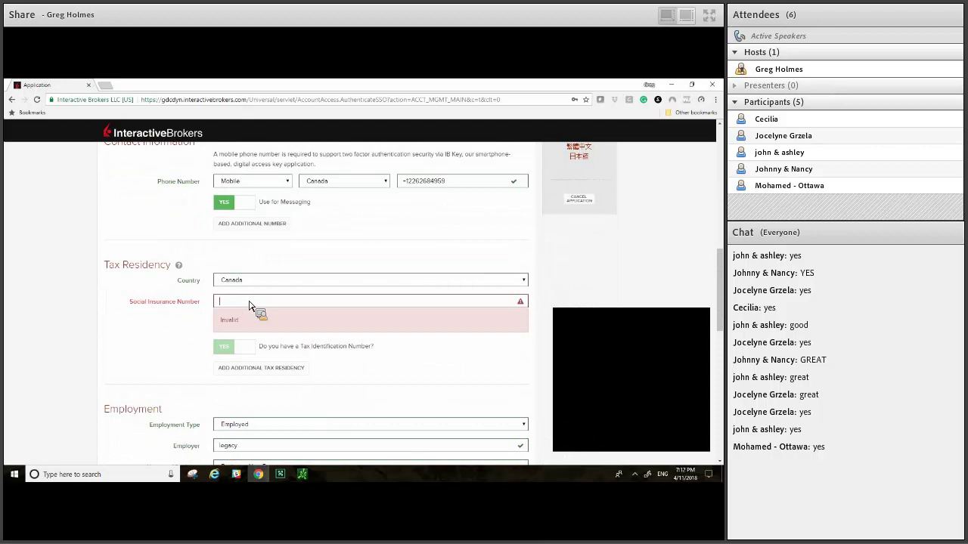
Step: Submit the completed Personal Information page with CONTINUE
scroll(511, 409, "down", 4)
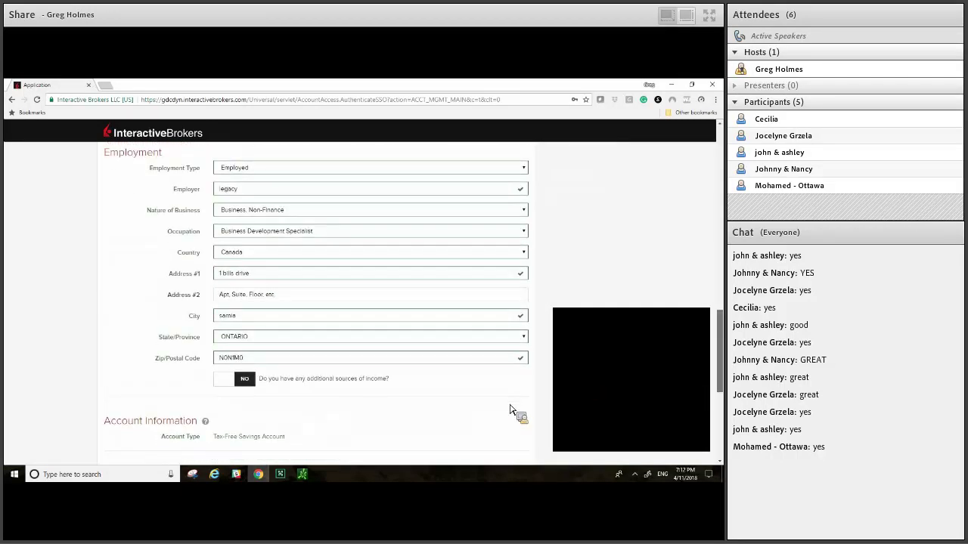
scroll(510, 409, "down", 4)
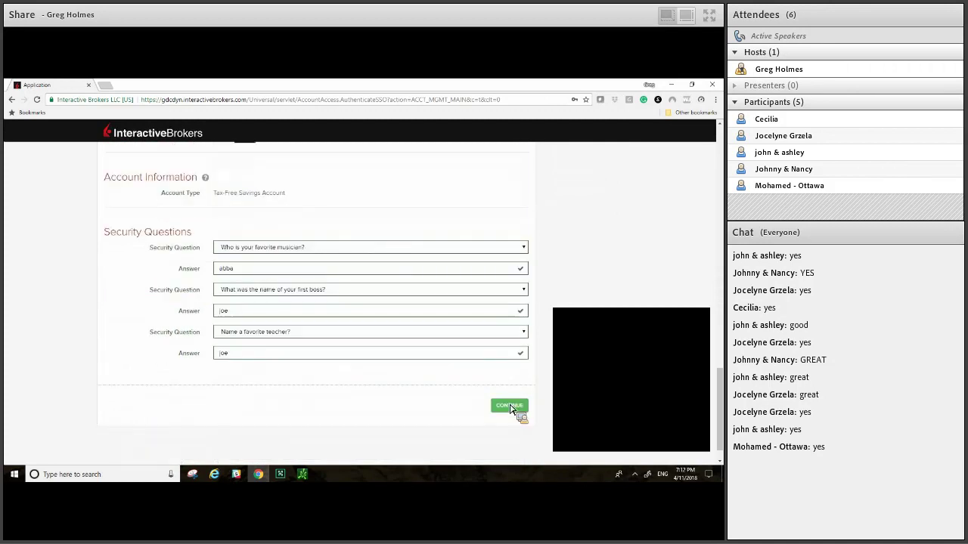
left_click(510, 407)
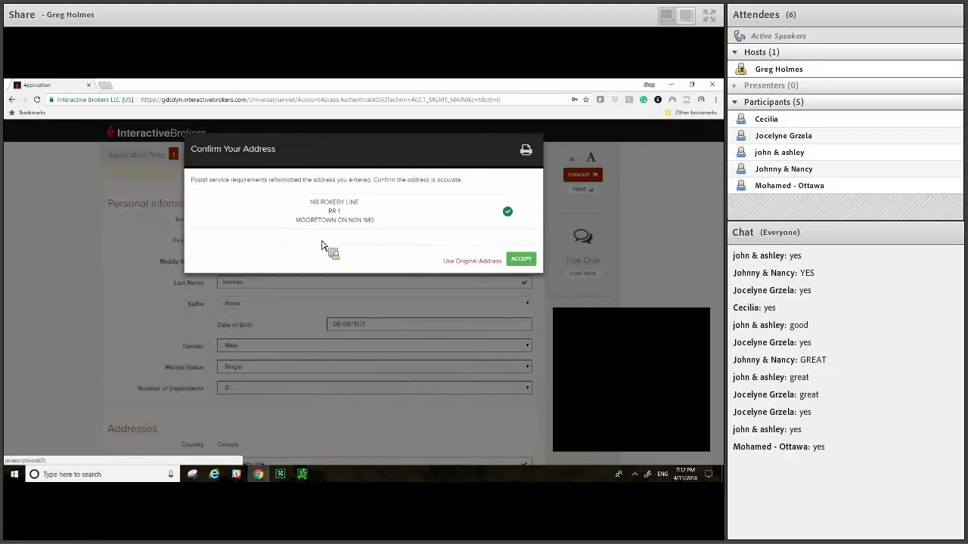
Step: Accept the reformatted postal address in the Confirm Your Address dialog
key("Return")
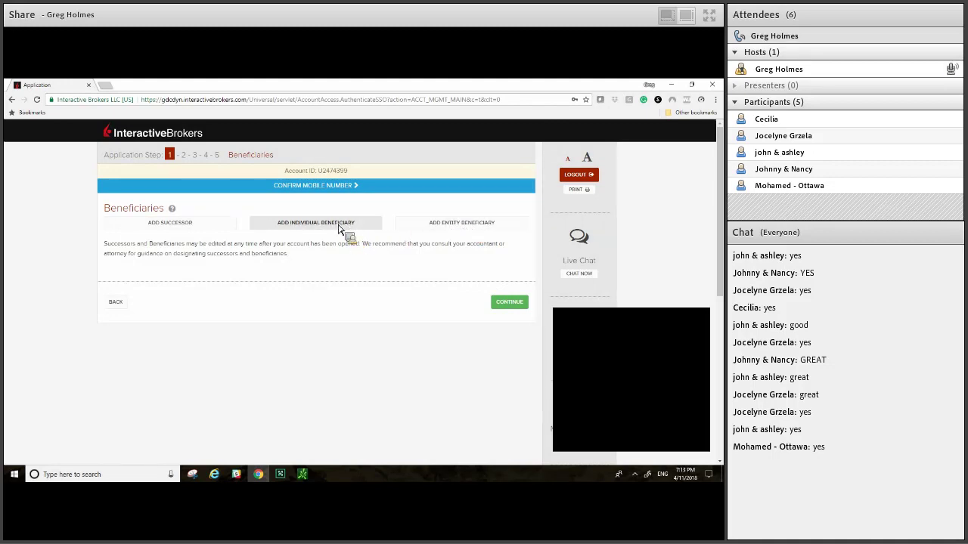
Step: Try to continue past Beneficiaries, triggering the primary-beneficiary-required error
left_click(513, 306)
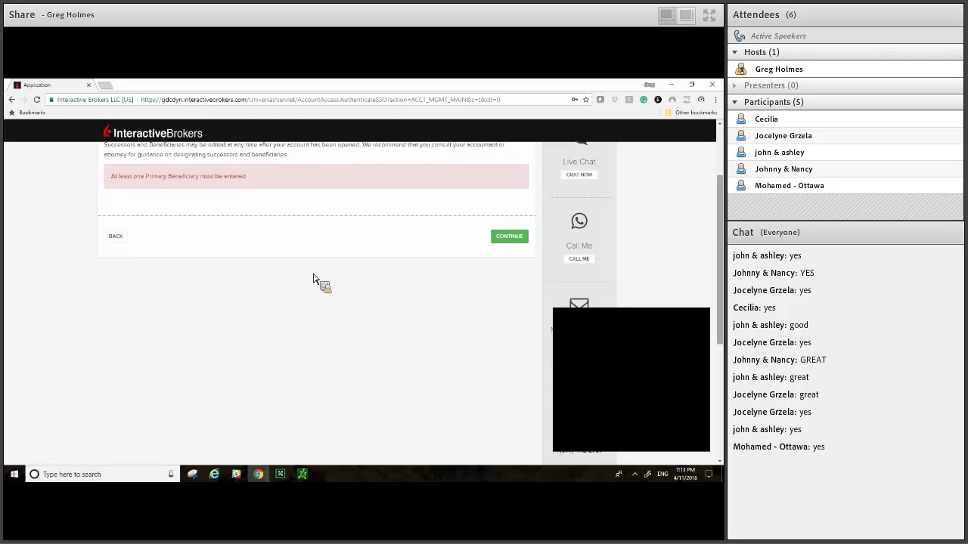
scroll(289, 238, "up", 1)
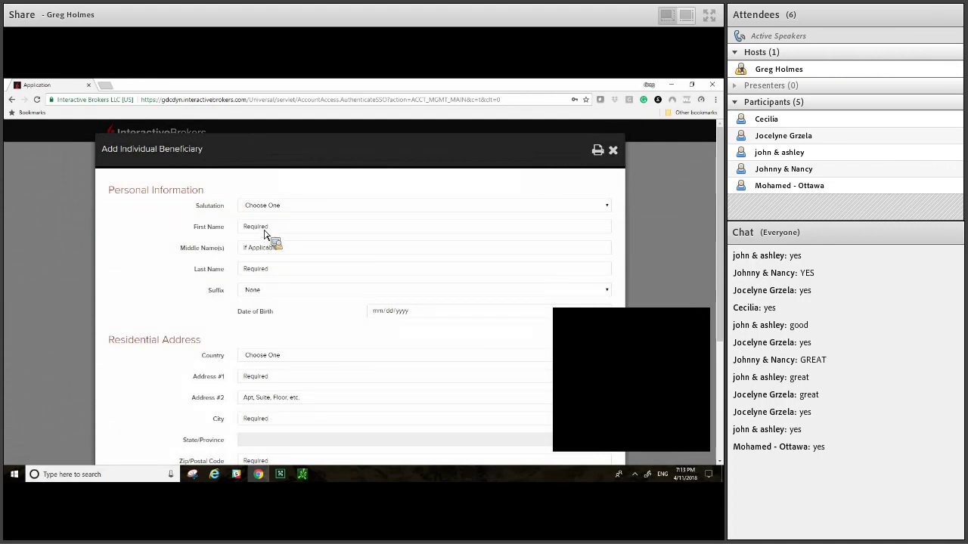
Step: Enter salutation Mr., the beneficiary's first and last name, and date of birth
key("alt+Down")
key("Down")
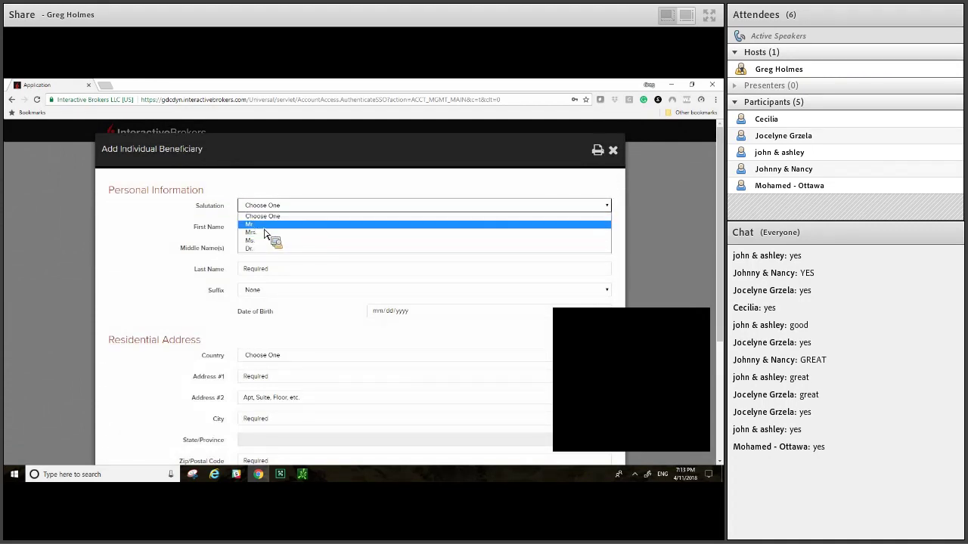
key("Return")
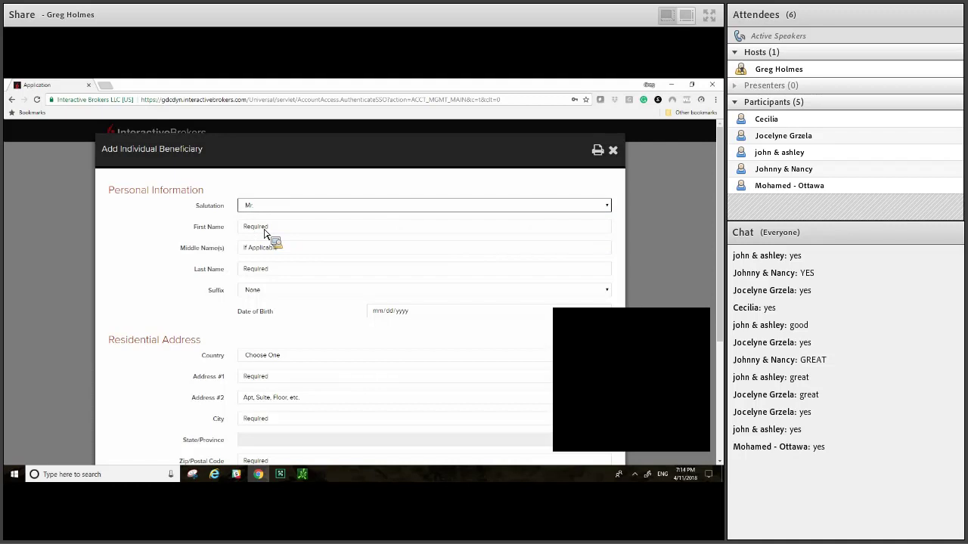
key("Tab")
key("Tab")
key("Tab")
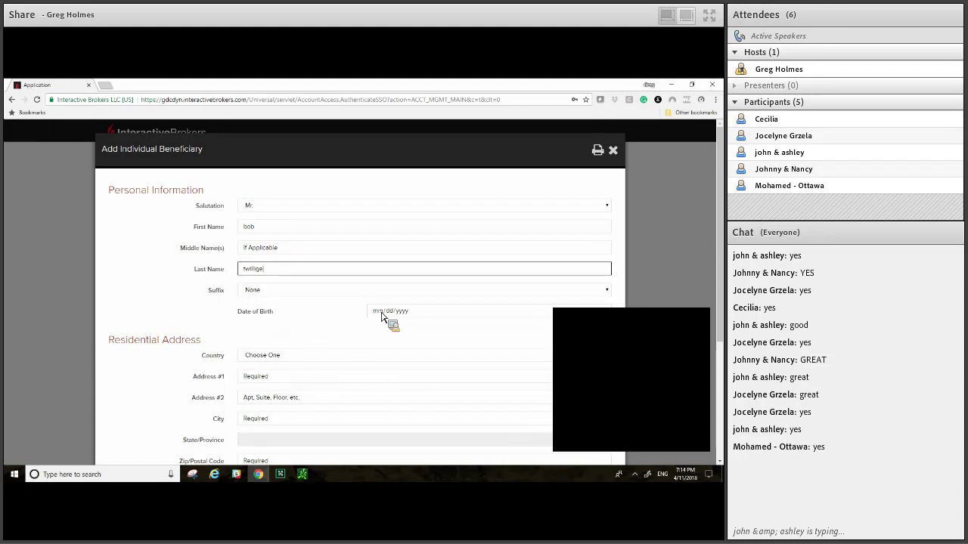
left_click(381, 316)
type("05/07/1974")
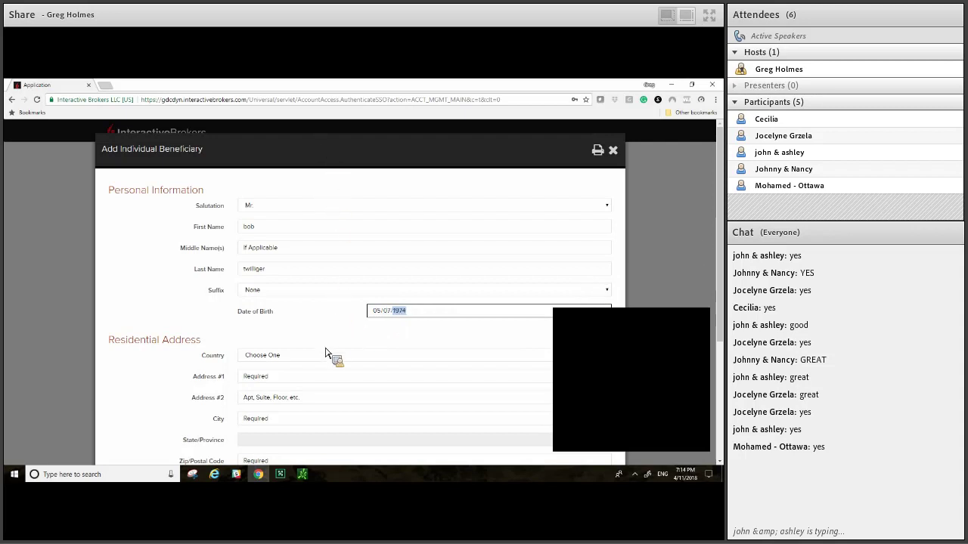
Step: Set the residential country to Canada and fill the street address and city via autofill
scroll(308, 341, "down", 1)
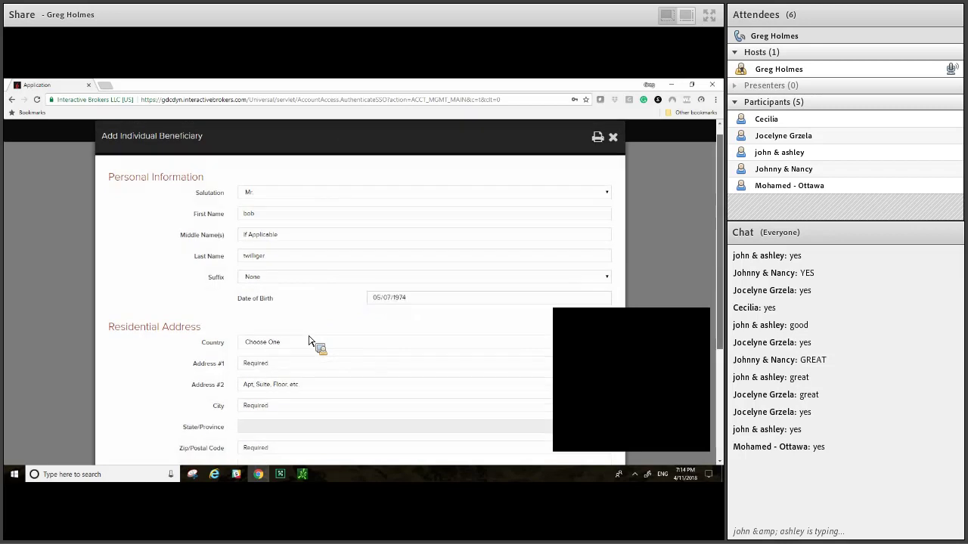
left_click(308, 341)
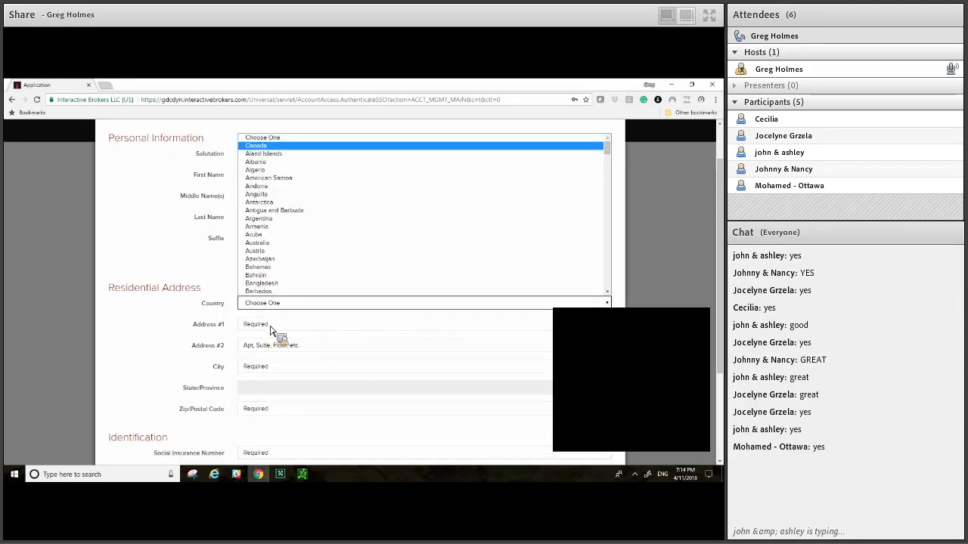
key("Return")
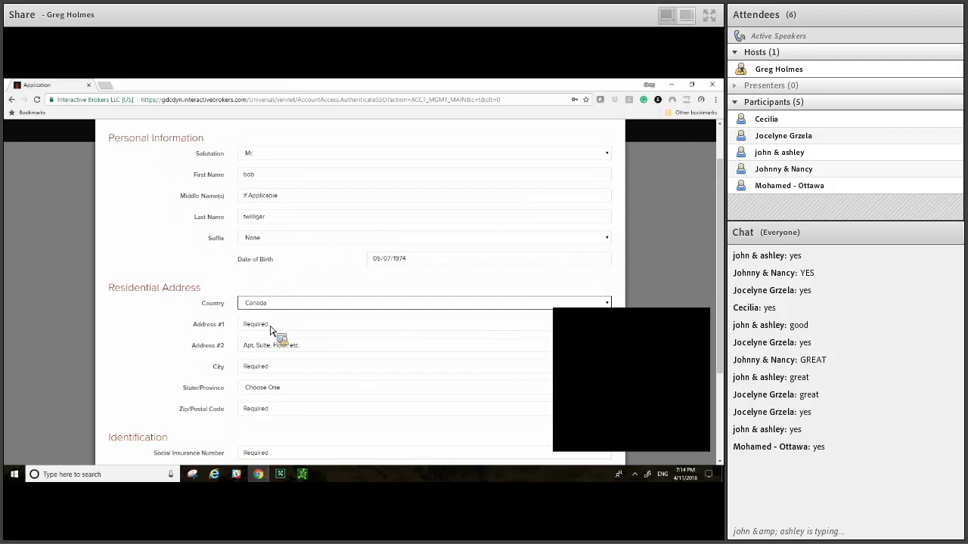
left_click(270, 329)
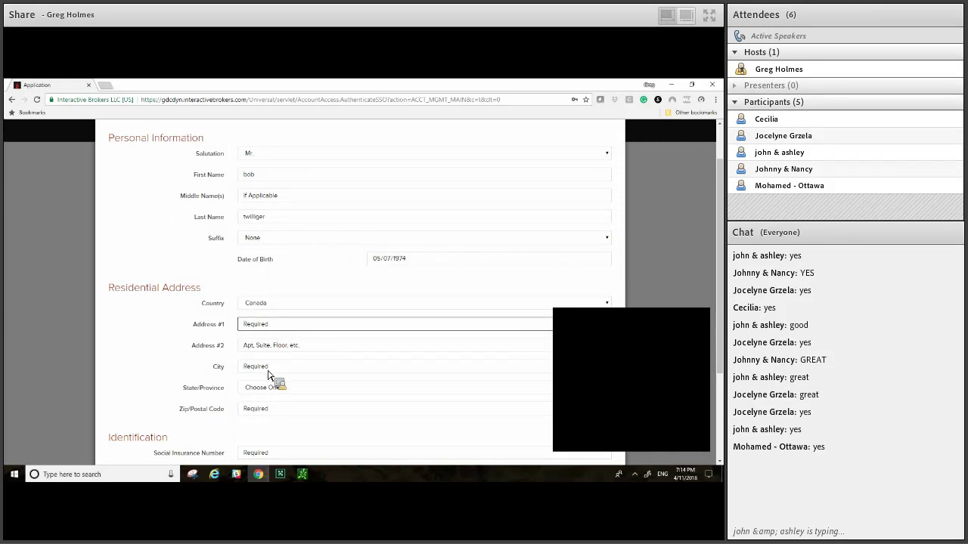
type("123sanf")
key("BackSpace")
type("rnia")
key("Down")
key("Down")
key("Down")
key("Down")
key("Up")
key("Return")
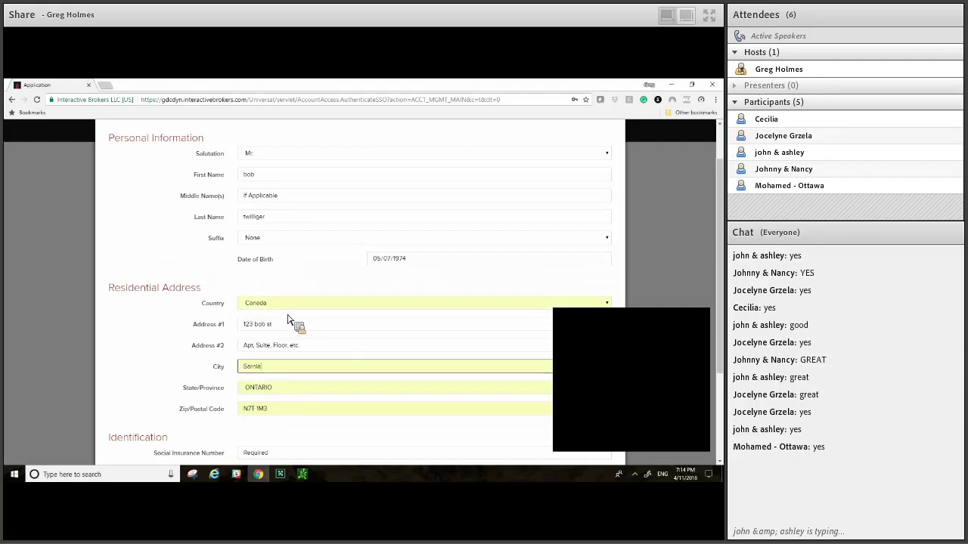
Step: Enter the beneficiary's nine-digit Social Insurance Number
scroll(288, 319, "down", 2)
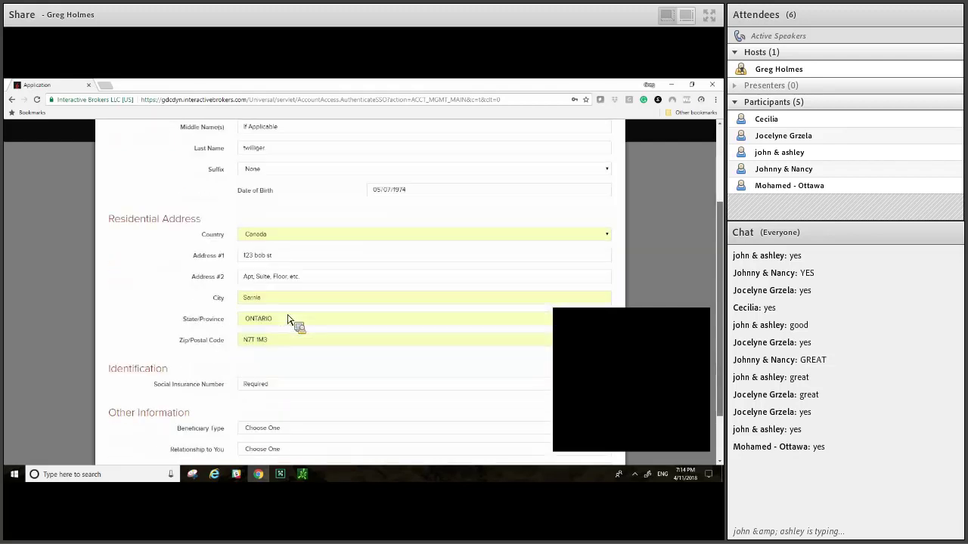
left_click(289, 320)
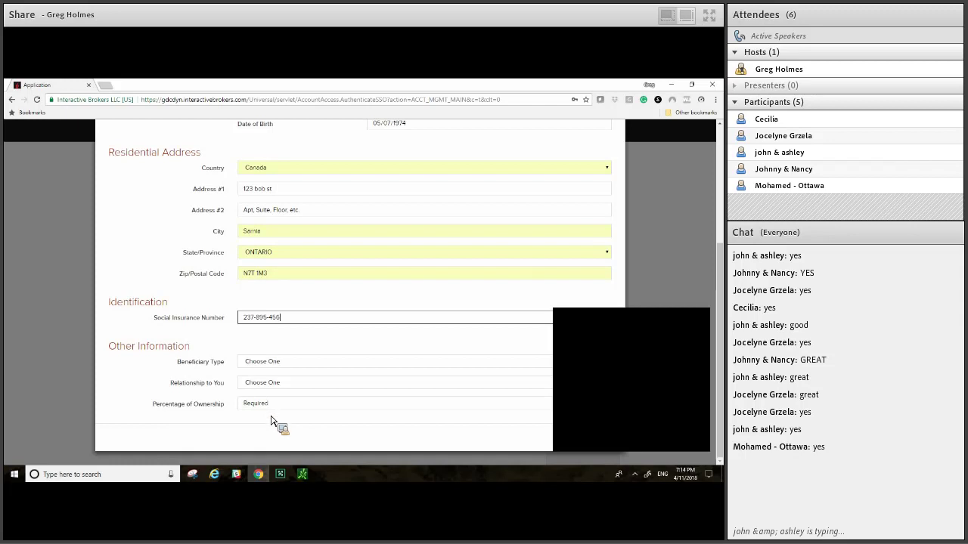
Step: Set beneficiary type Primary, relationship Child, 100% ownership, and save the beneficiary
left_click(317, 362)
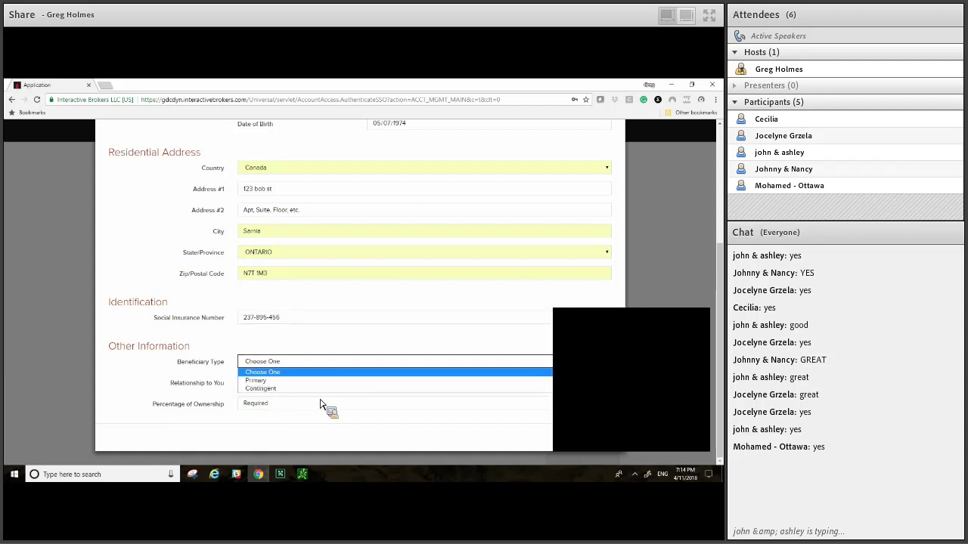
left_click(325, 379)
left_click(325, 382)
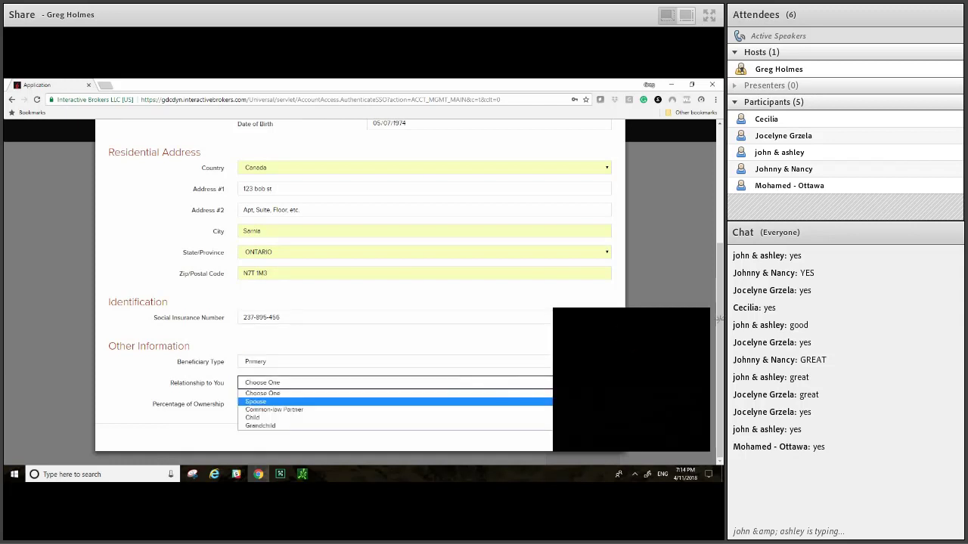
key("Down")
key("Return")
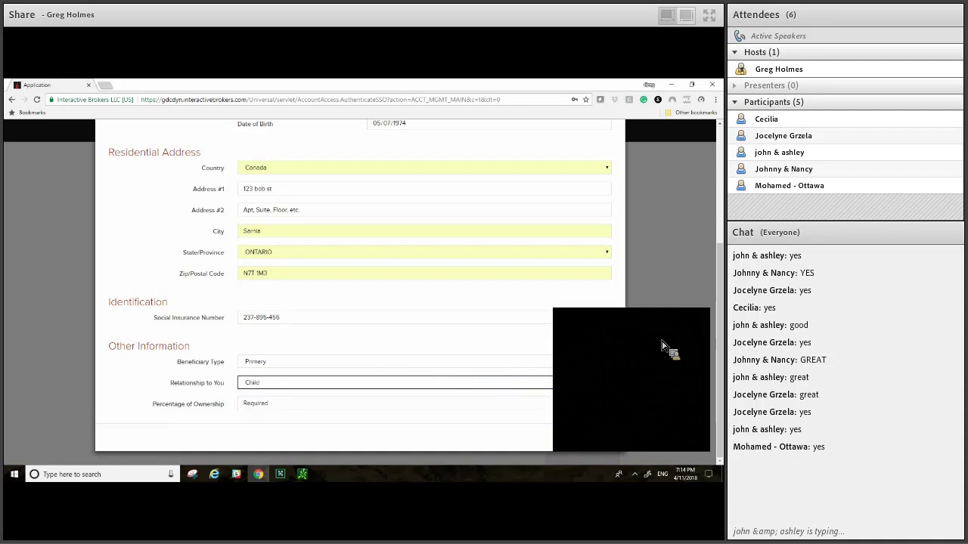
key("Tab")
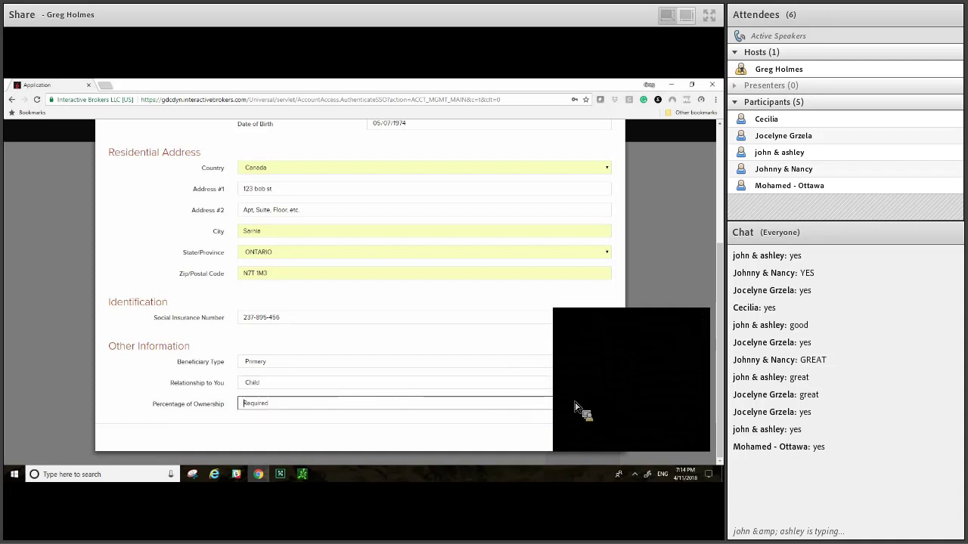
left_click(607, 438)
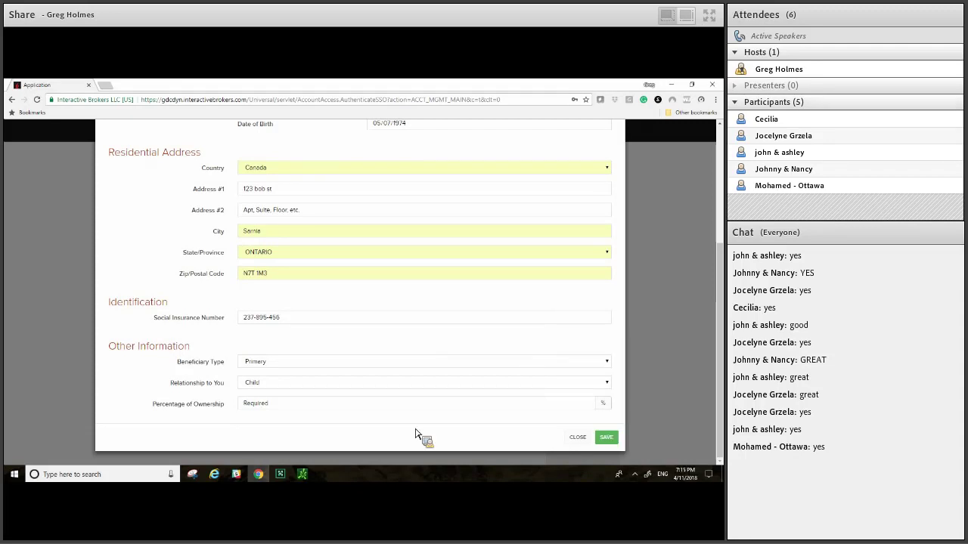
type("100")
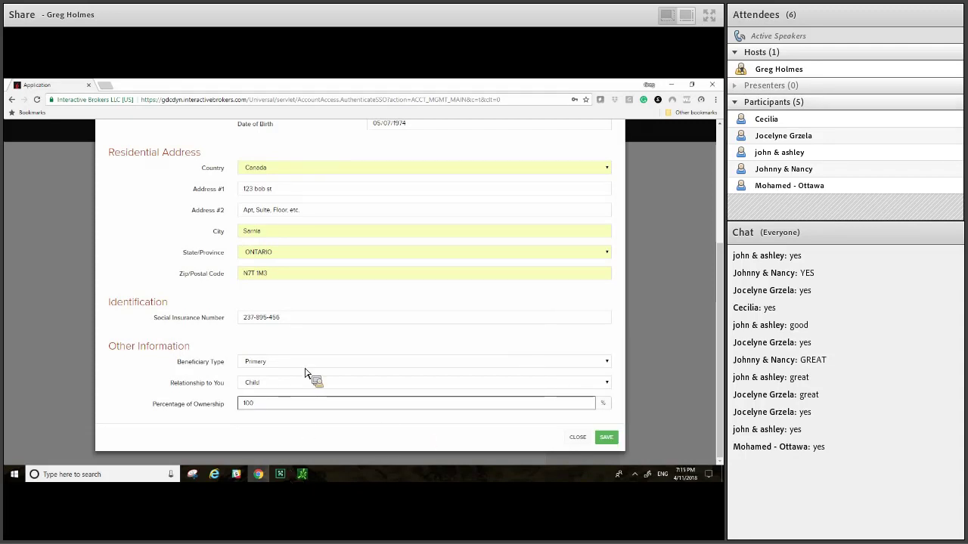
key("Return")
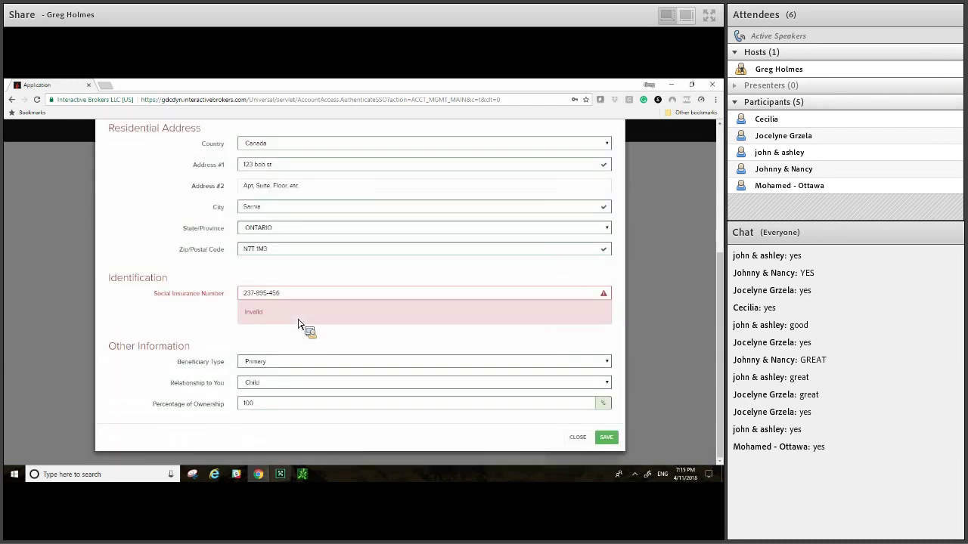
Step: Replace the invalid beneficiary Social Insurance Number with a new number and save
triple_click(297, 324)
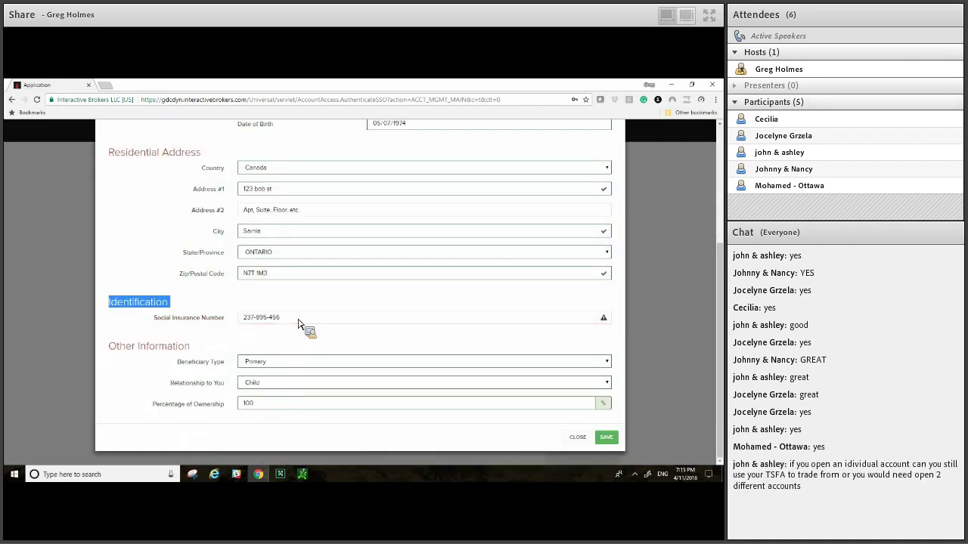
triple_click(298, 324)
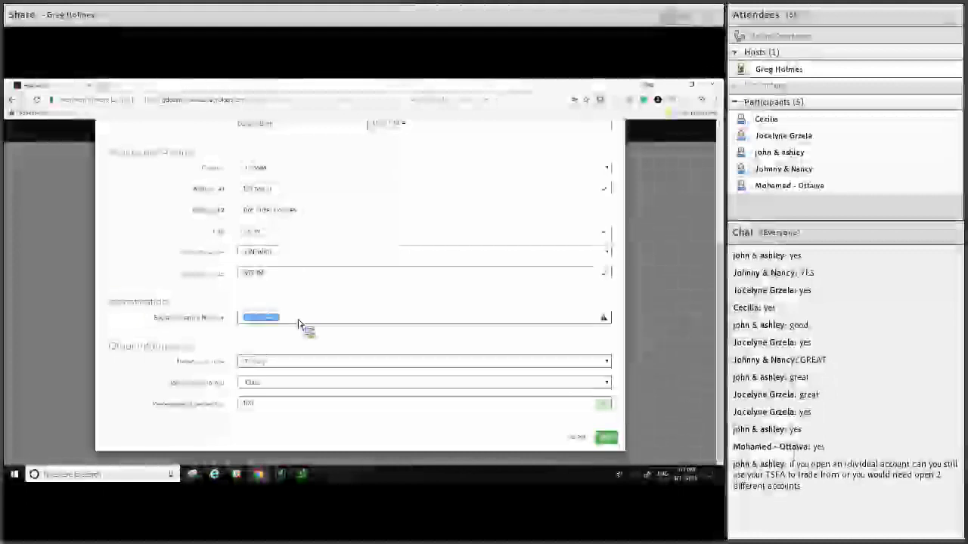
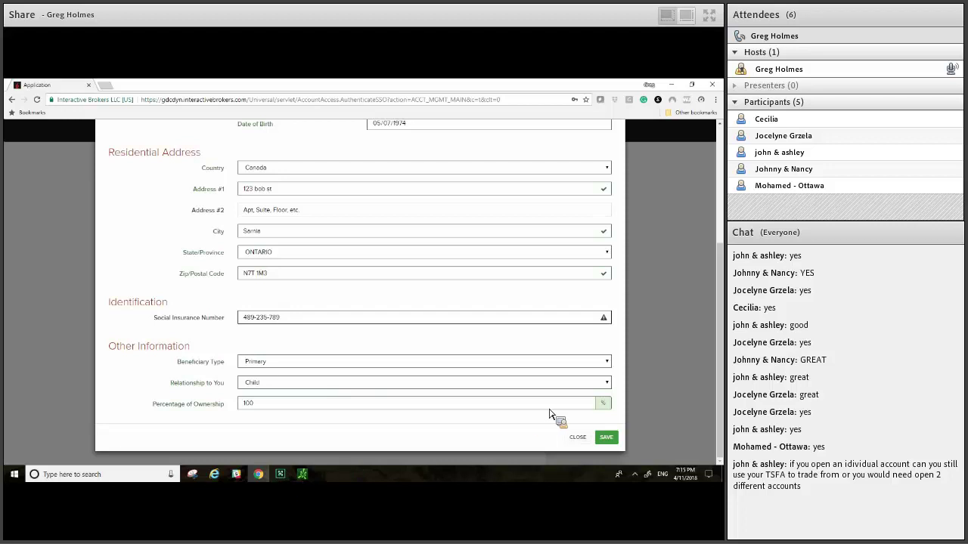
left_click(606, 436)
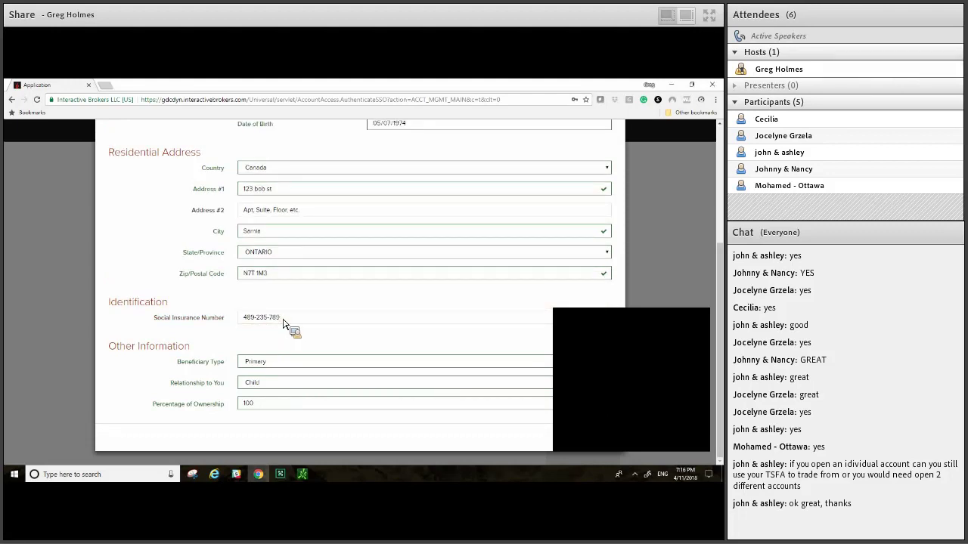
Step: Retry saving the beneficiary twice, each time with a different Social Insurance Number
double_click(282, 320)
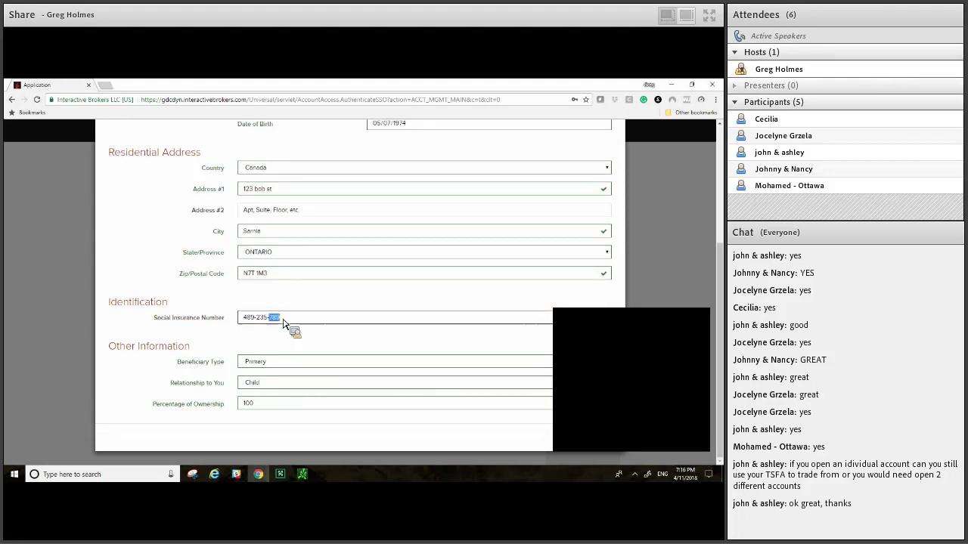
key("BackSpace")
key("BackSpace")
key("BackSpace")
key("BackSpace")
key("BackSpace")
key("BackSpace")
key("BackSpace")
key("BackSpace")
key("BackSpace")
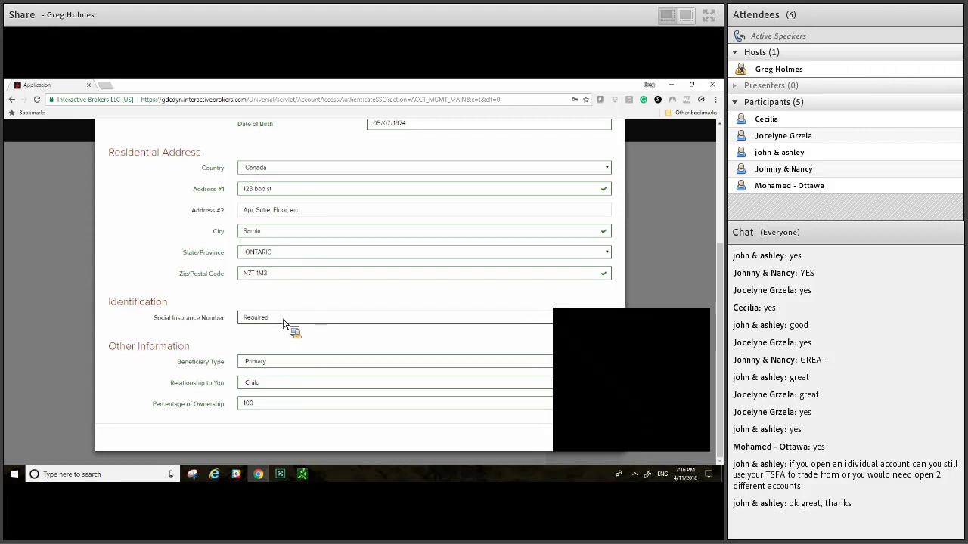
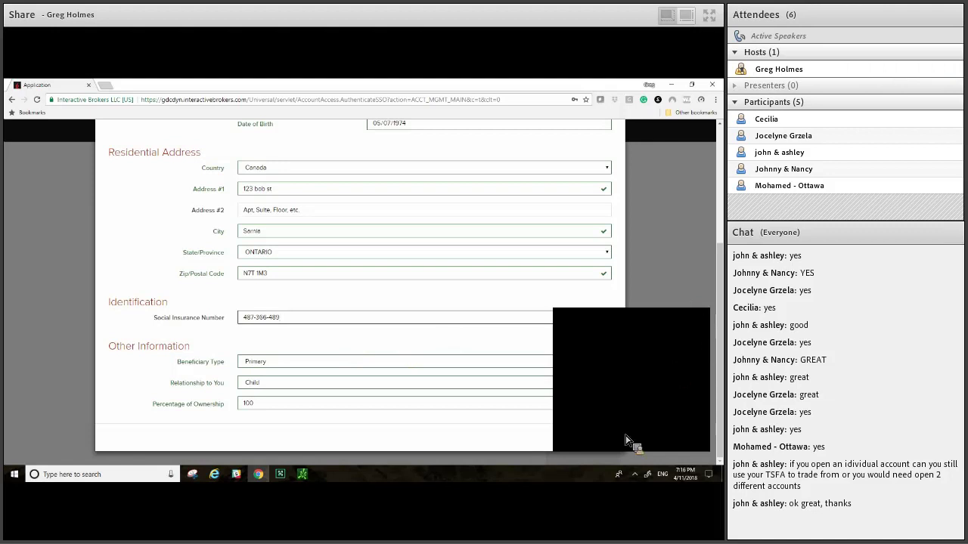
left_click(617, 445)
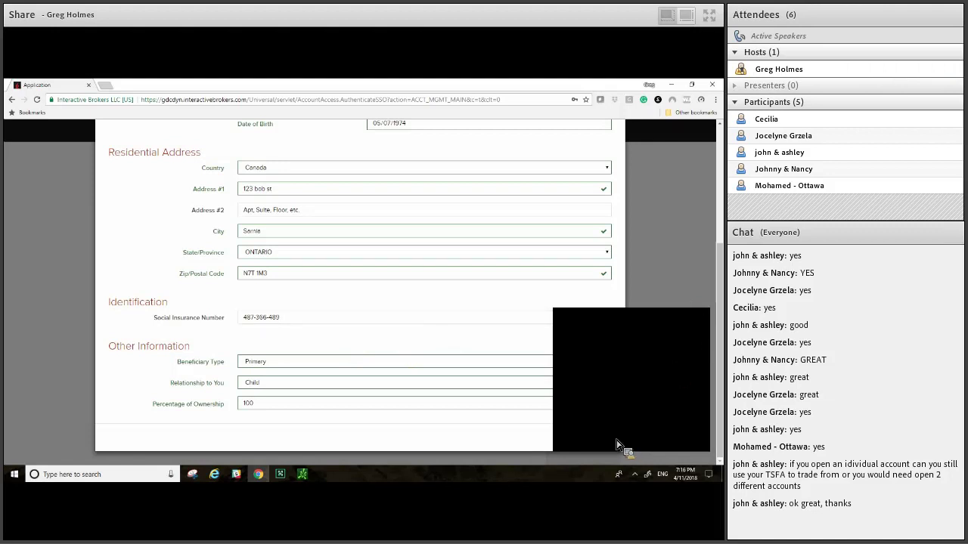
left_click(616, 444)
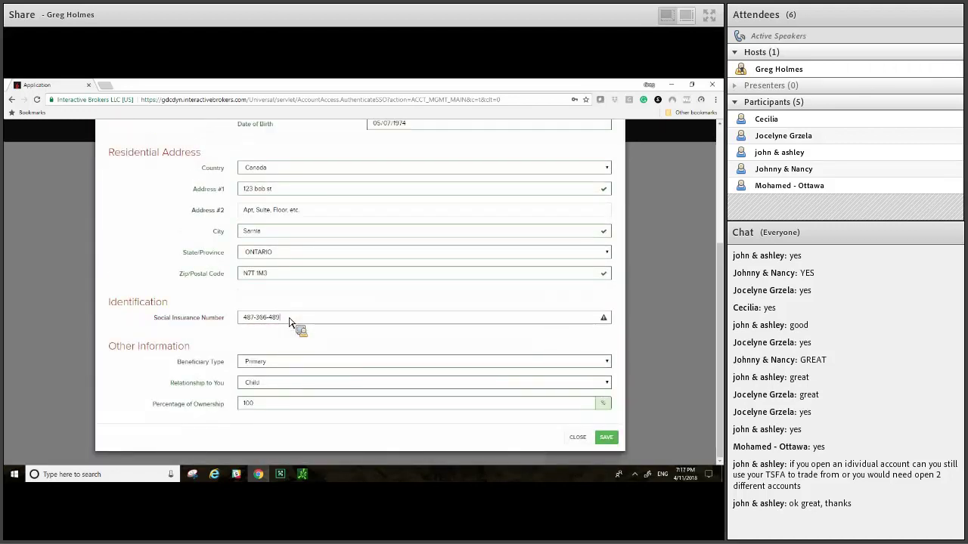
key("ctrl+a")
key("BackSpace")
key("Return")
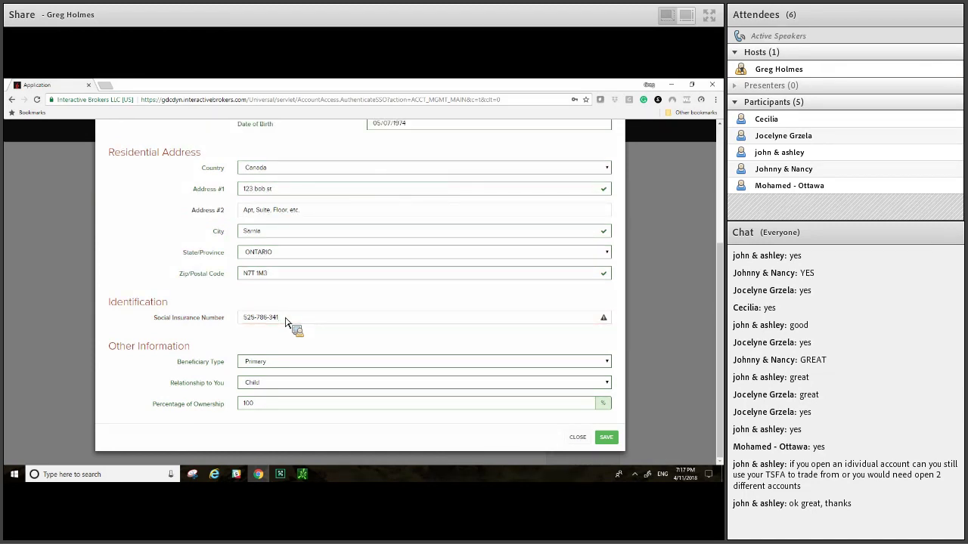
Step: Submit another replacement Social Insurance Number, then enter yet another after rejection
left_click(285, 322)
key("BackSpace")
key("BackSpace")
key("BackSpace")
key("BackSpace")
key("BackSpace")
key("BackSpace")
key("BackSpace")
key("BackSpace")
key("BackSpace")
key("BackSpace")
key("BackSpace")
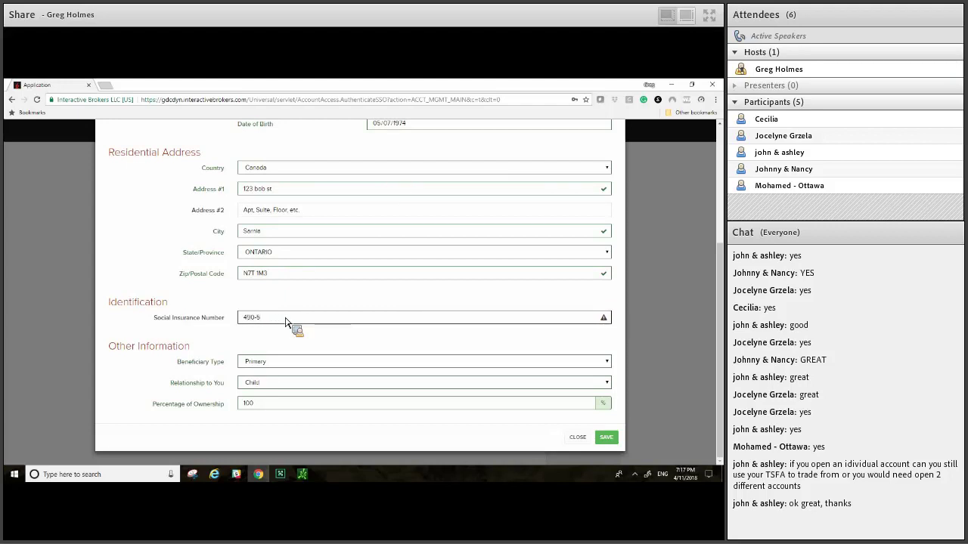
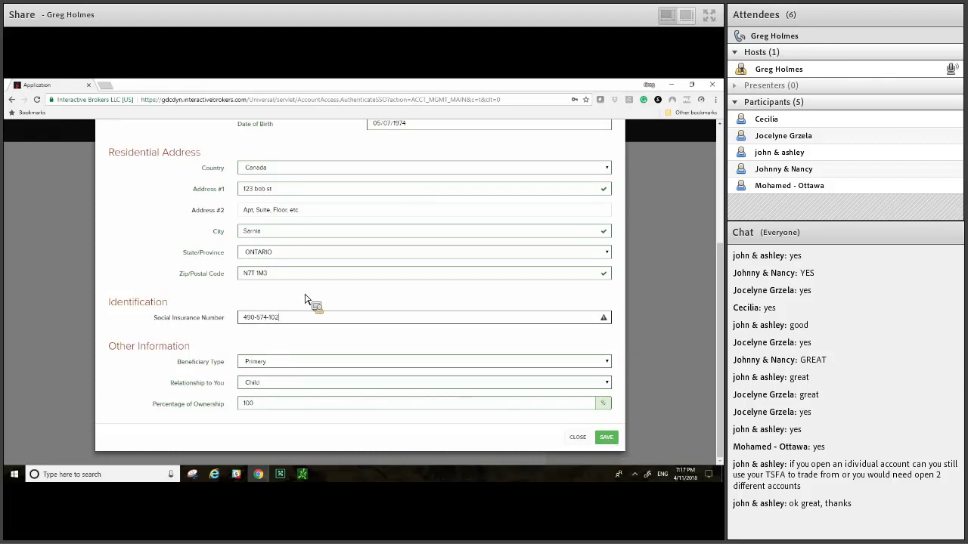
key("Return")
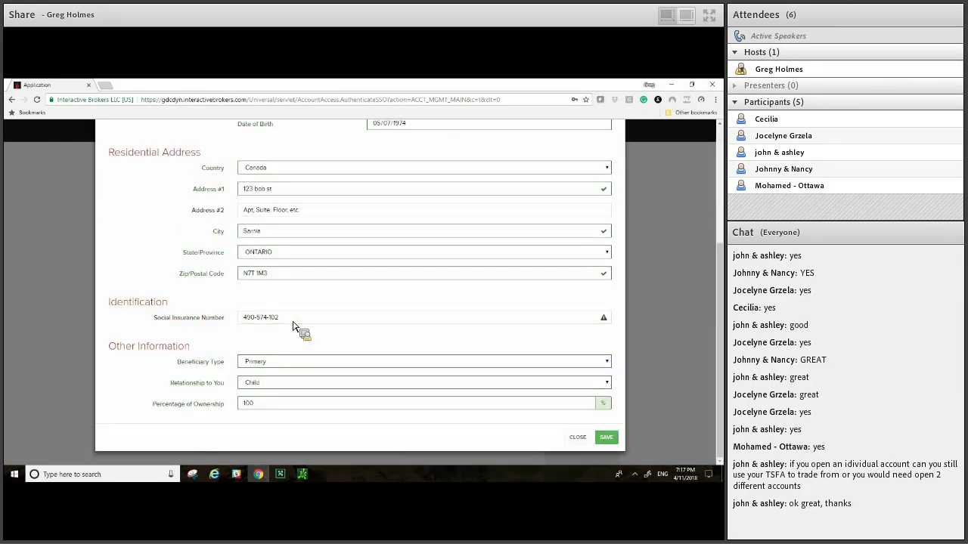
left_click(293, 323)
key("ctrl+a")
key("BackSpace")
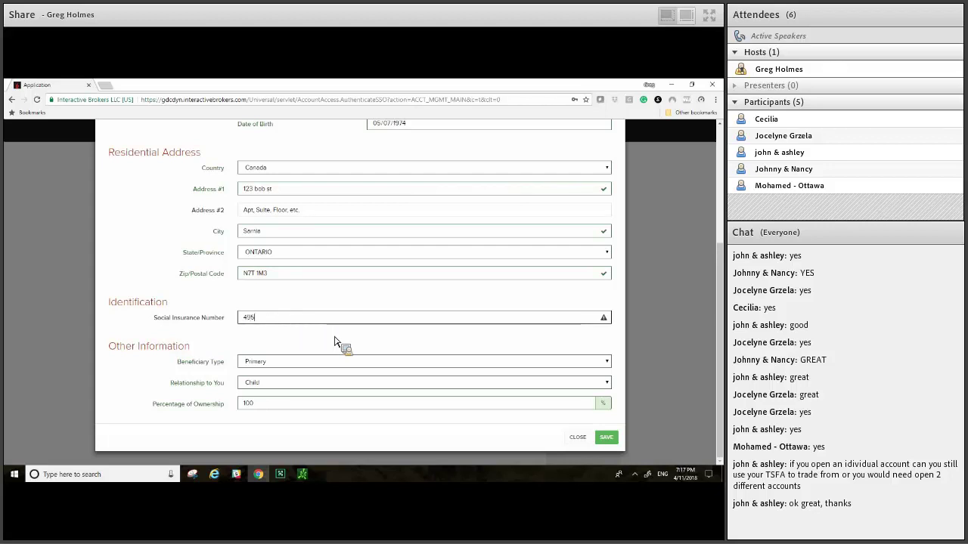
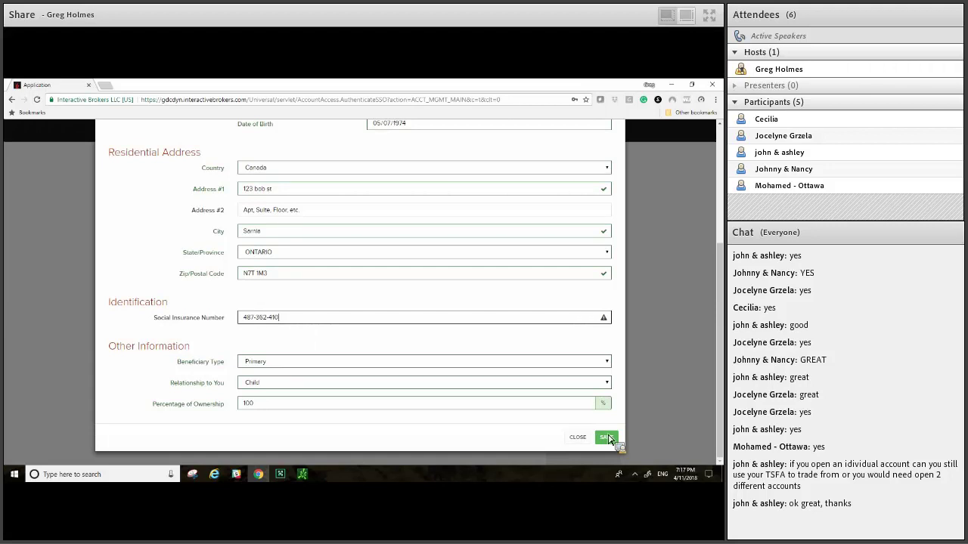
Step: Save the beneficiary and scroll down the Regulatory Information page to Assets & Income
left_click(608, 437)
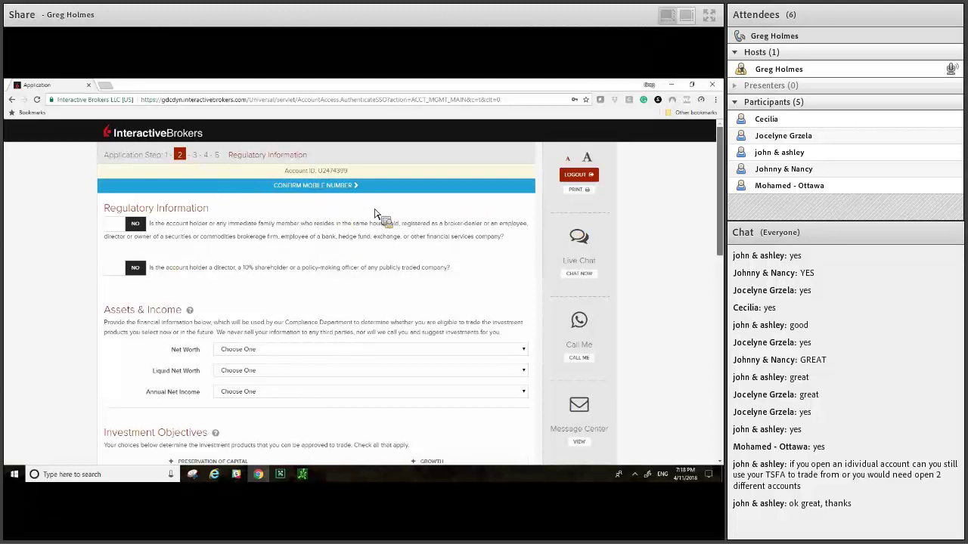
scroll(382, 216, "down", 1)
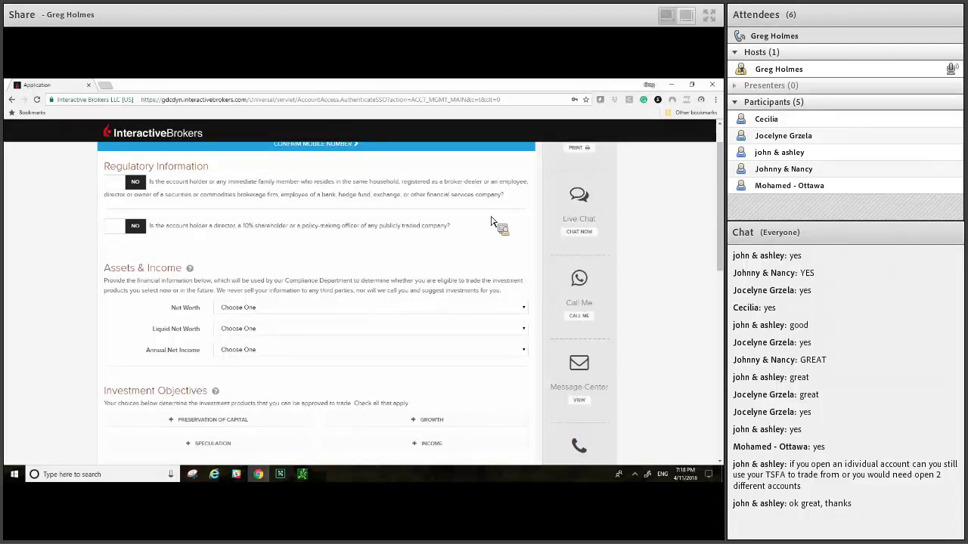
scroll(491, 221, "down", 1)
scroll(491, 221, "down", 1)
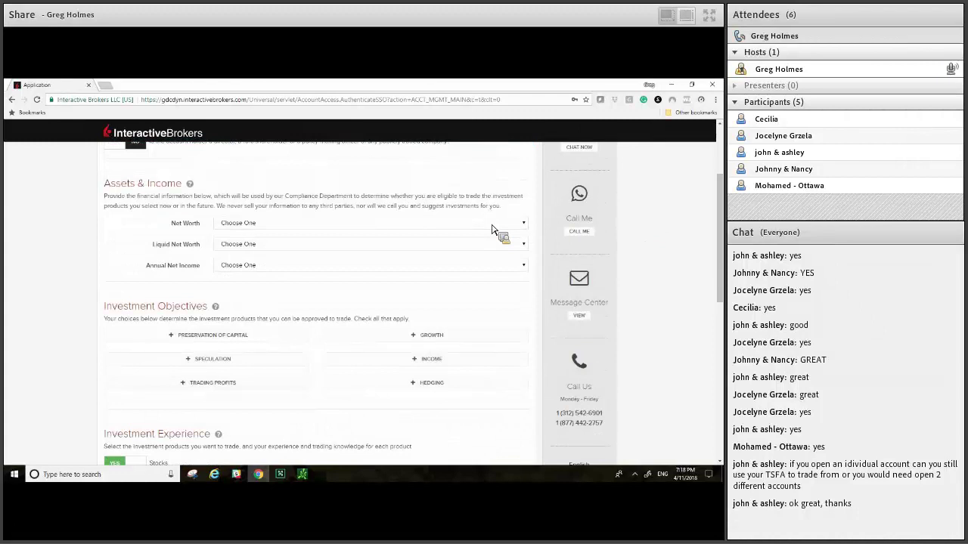
Step: Set Net Worth to 110,000 - 249,999 CAD
left_click(492, 228)
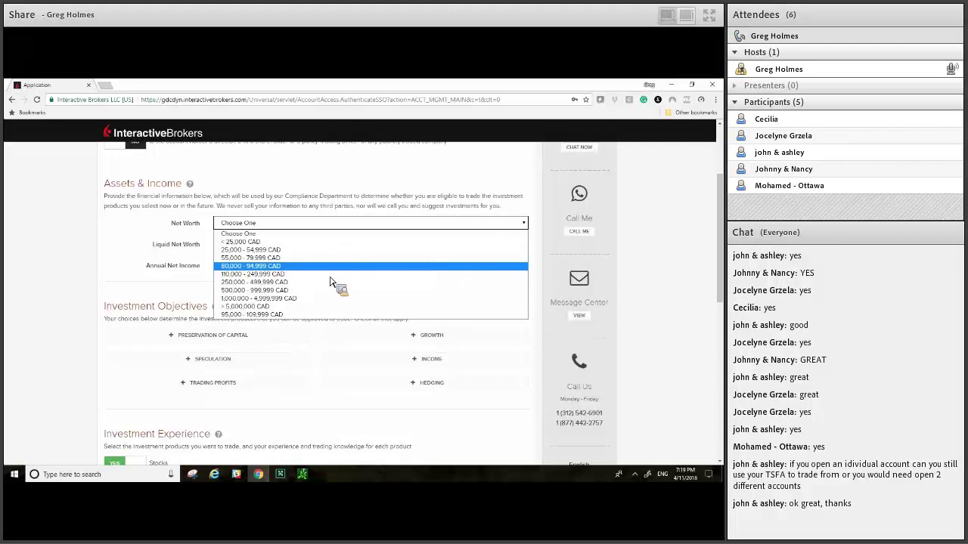
key("Up")
key("Up")
key("Up")
key("Down")
key("Down")
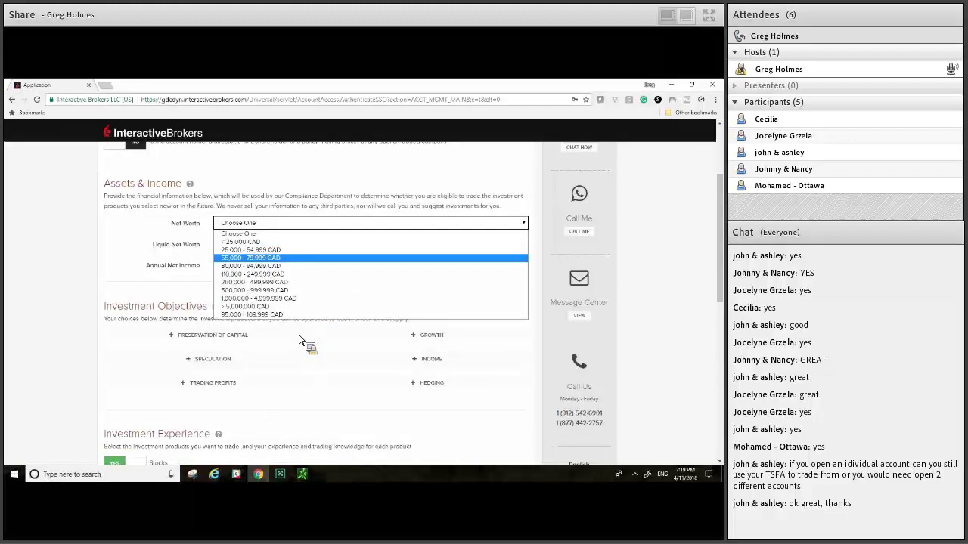
key("Down")
key("Down")
key("Return")
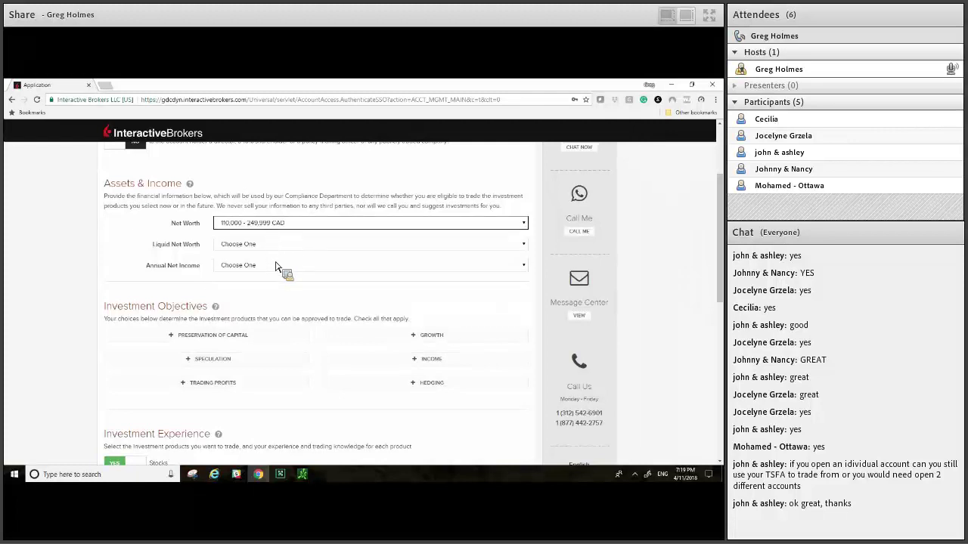
Step: Set Liquid Net Worth to 110,000 - 249,999 CAD
key("Tab")
key("alt+Down")
type("250")
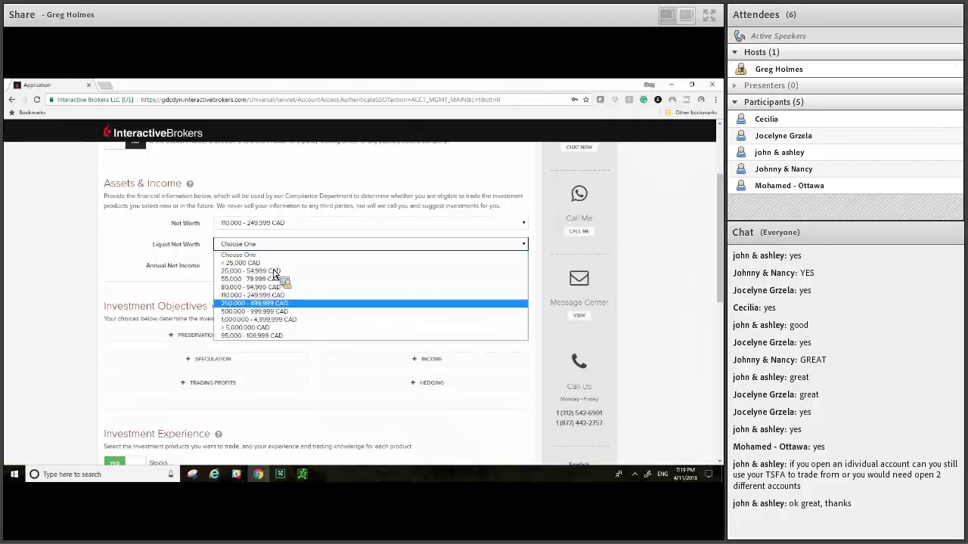
key("Return")
key("alt+Down")
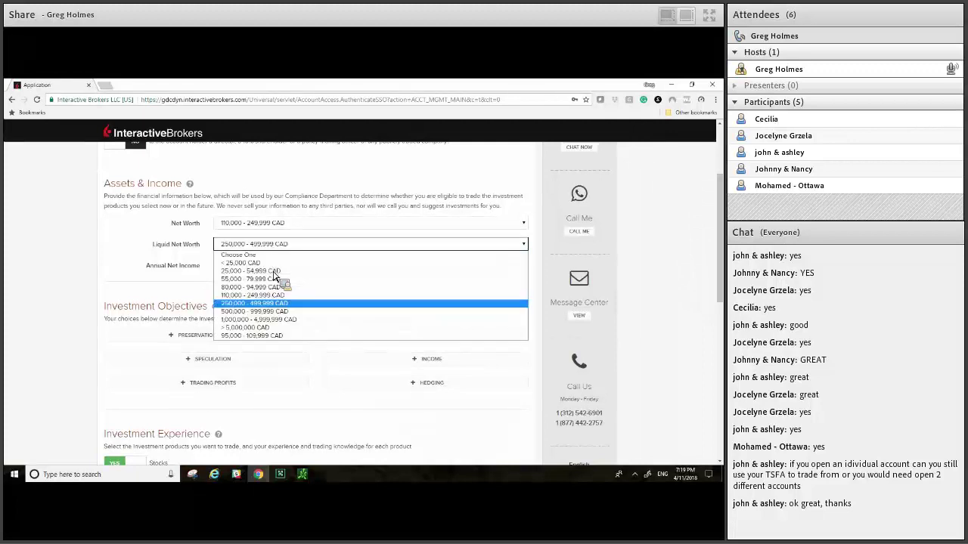
left_click(272, 295)
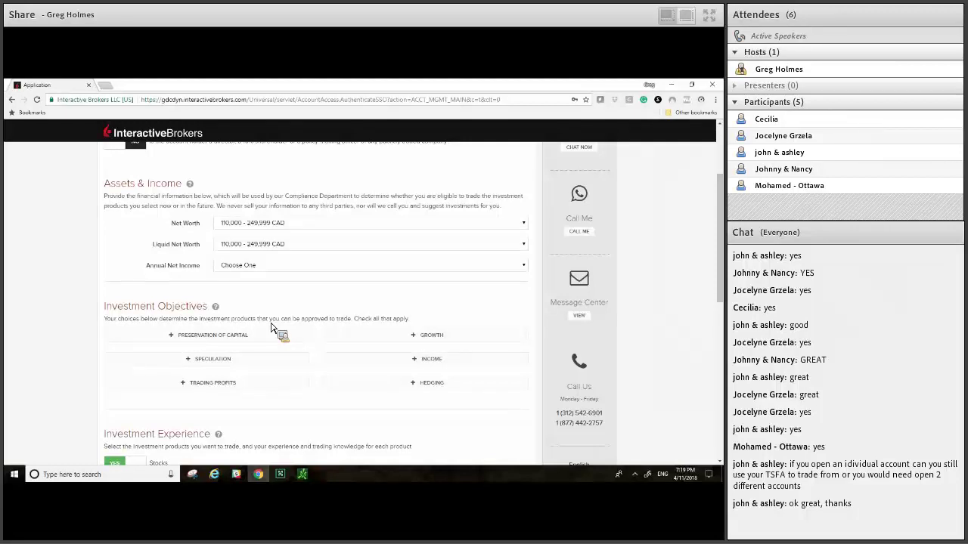
Step: Set Annual Net Income to 100,000 - 149,999 CAD
key("Tab")
key("alt+Down")
key("5")
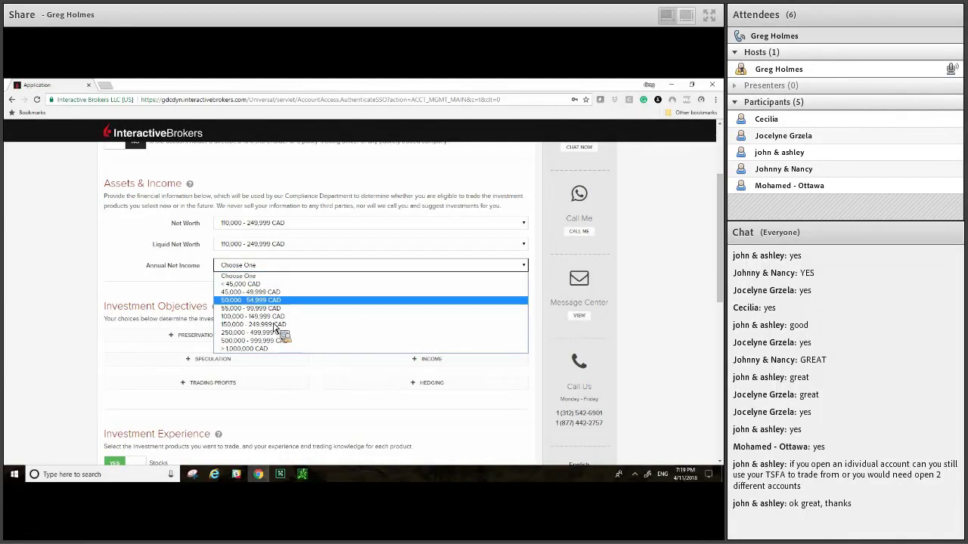
key("1")
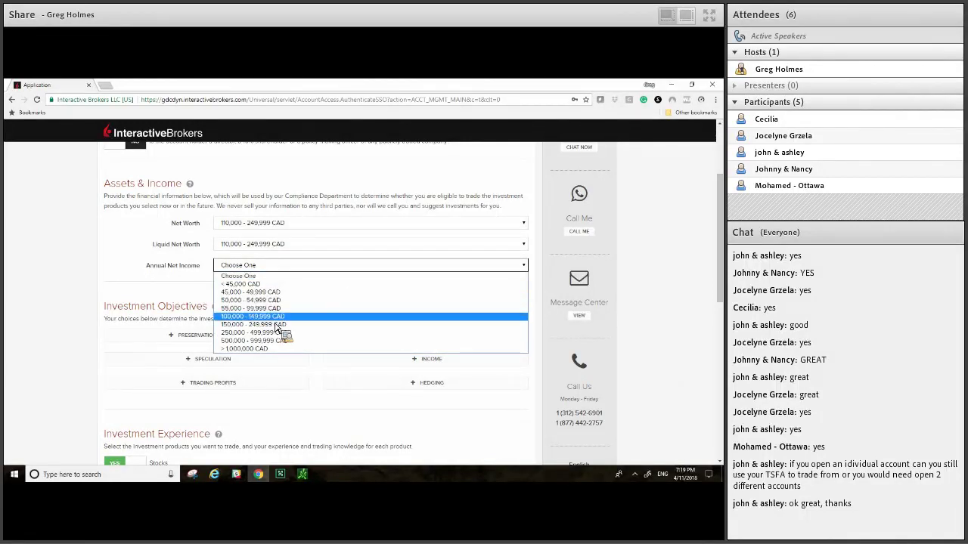
key("Return")
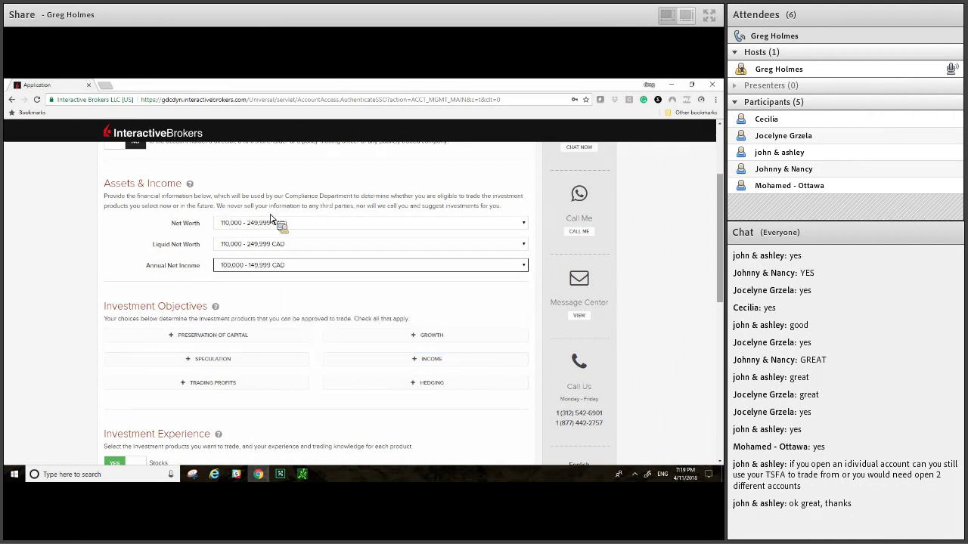
Step: Check Growth, Speculation, Trading Profits and Hedging, leaving Preservation of Capital and Income unchecked
scroll(360, 239, "down", 1)
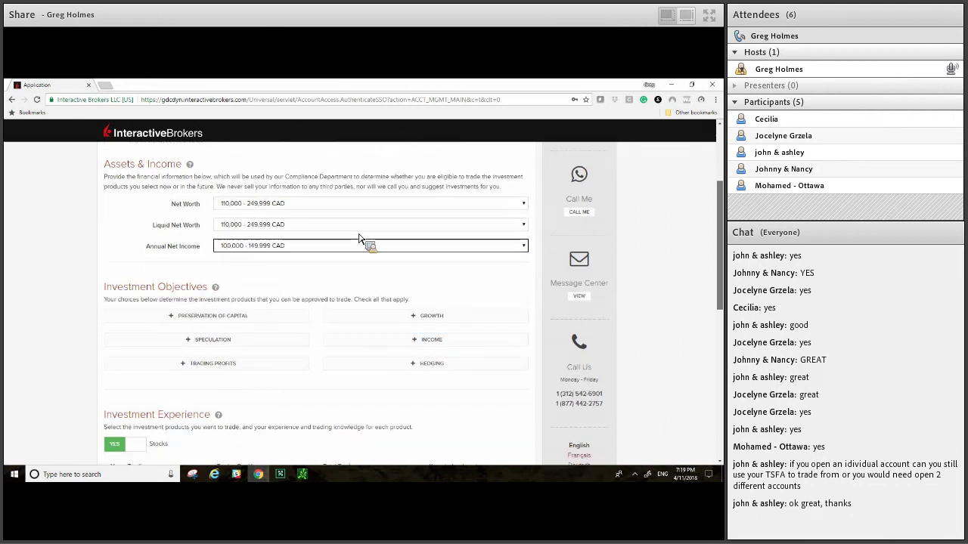
scroll(360, 239, "down", 3)
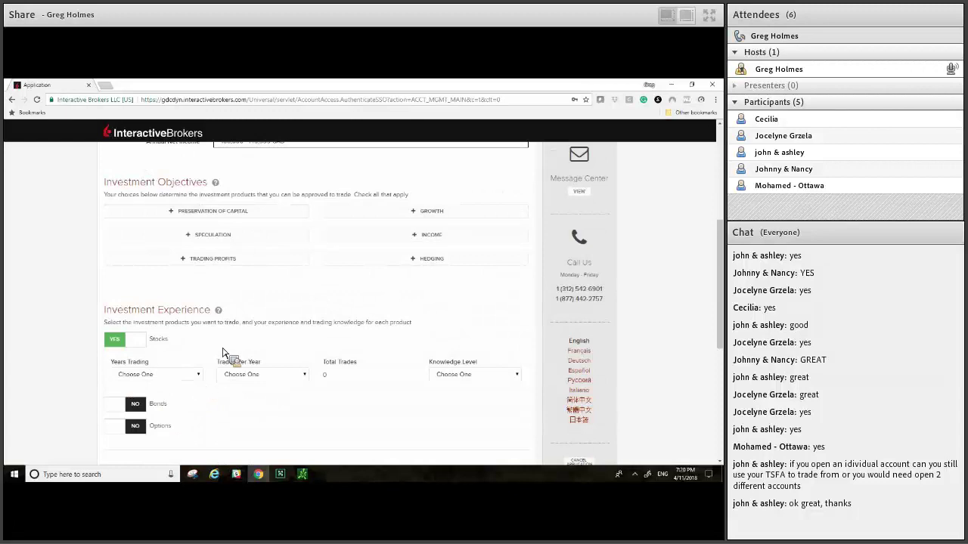
left_click(302, 215)
left_click(325, 235)
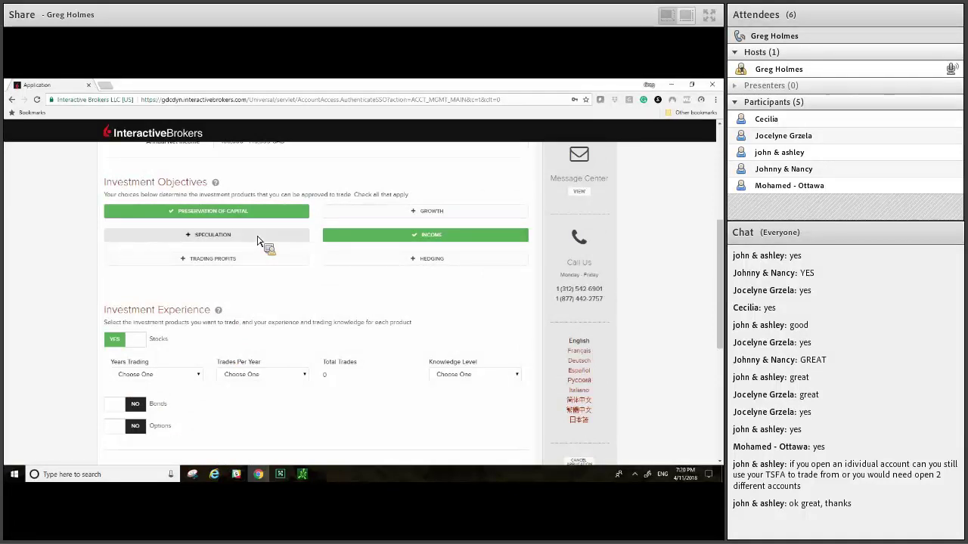
left_click(257, 241)
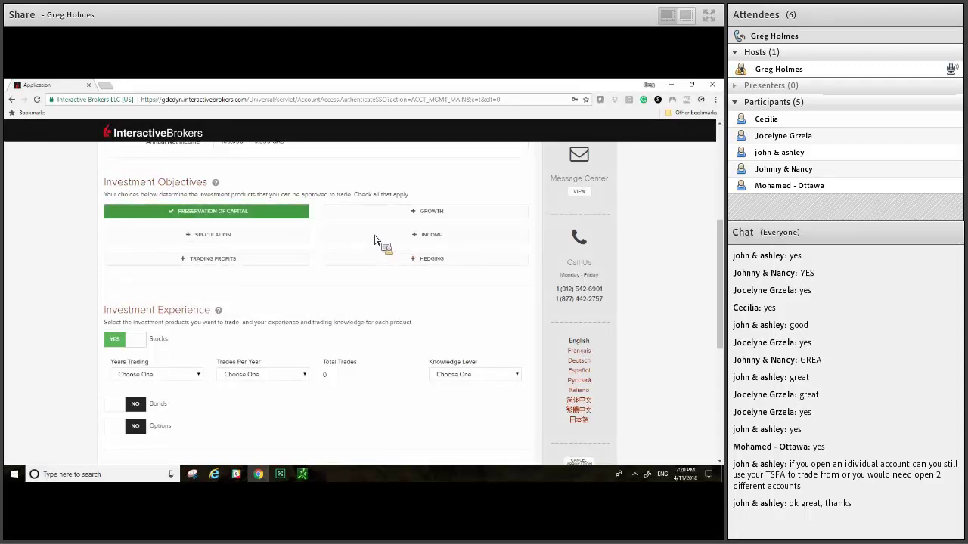
left_click(341, 235)
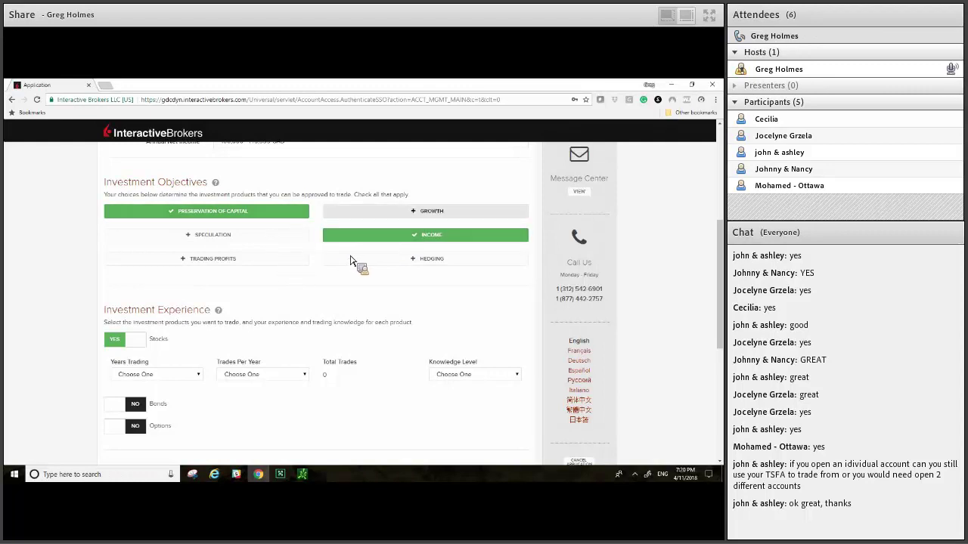
left_click(302, 234)
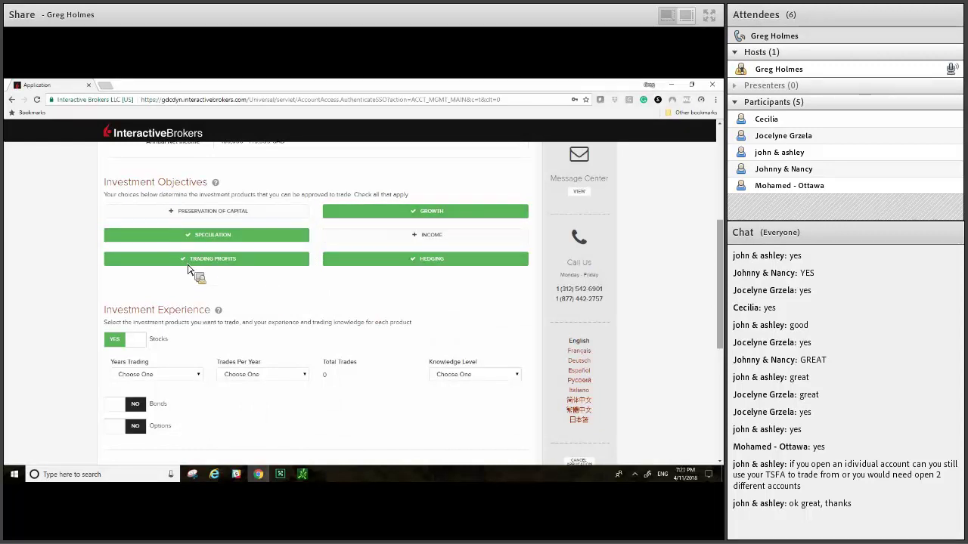
Step: Set Stocks Years Trading to 3 and Trades Per Year to 26 - 50
scroll(203, 295, "down", 2)
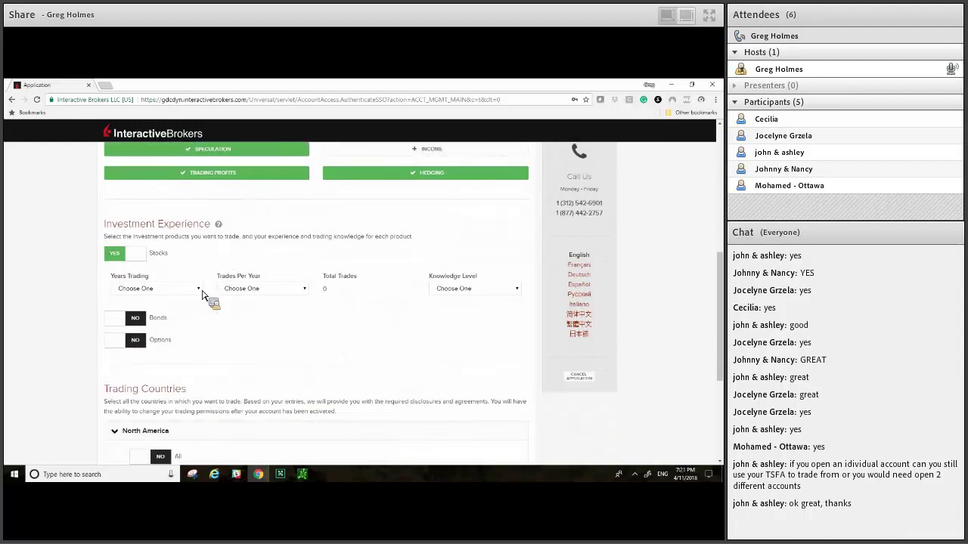
left_click(198, 289)
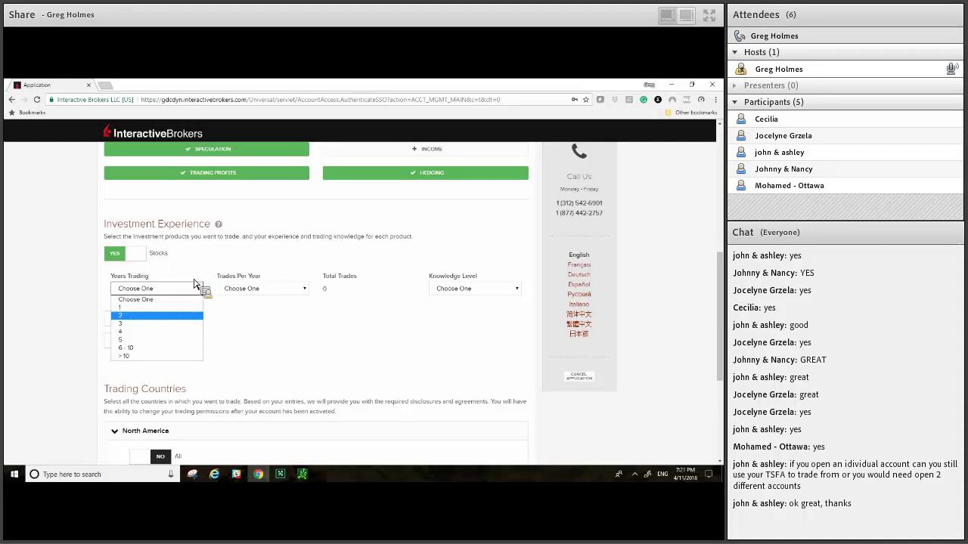
key("Up")
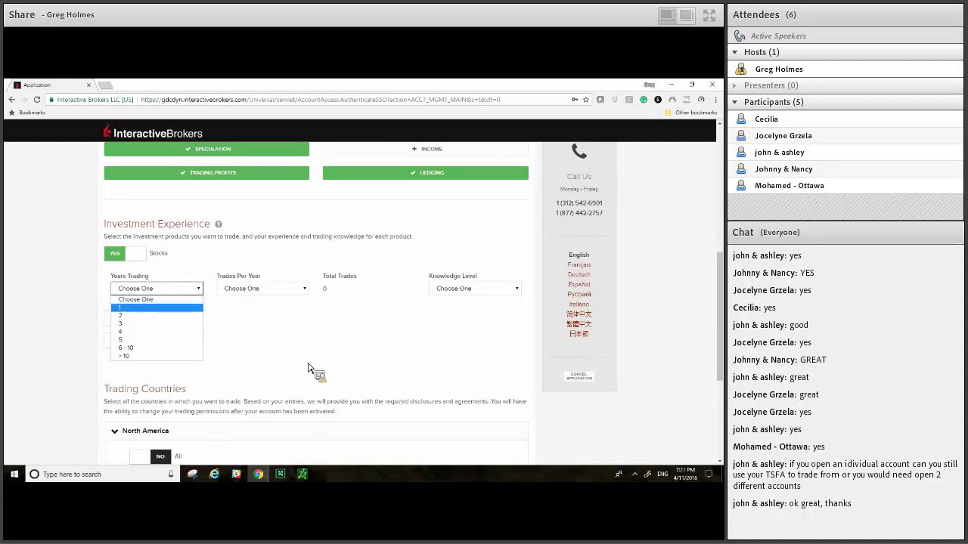
key("Up")
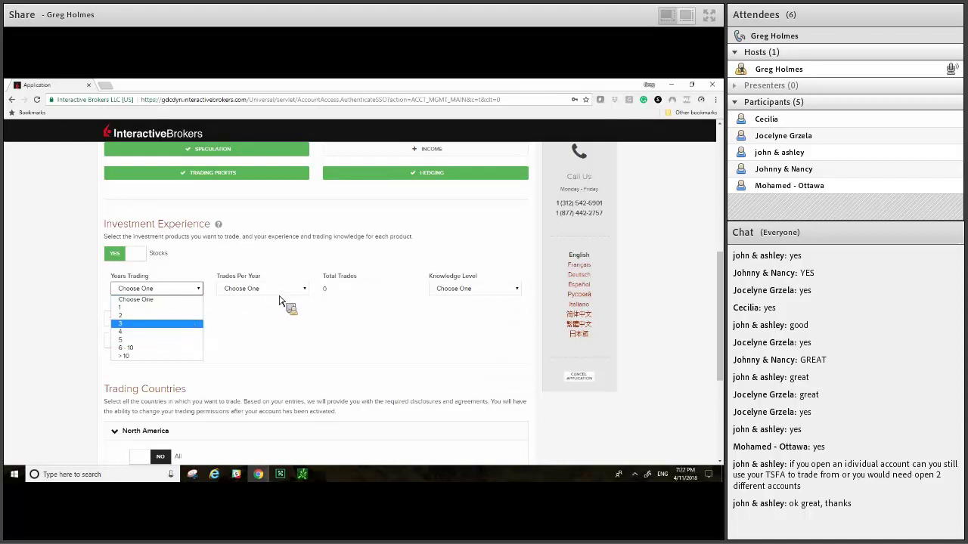
key("Down")
key("Down")
key("Down")
key("Return")
key("Tab")
key("alt+Down")
key("Down")
key("Down")
key("Down")
key("Return")
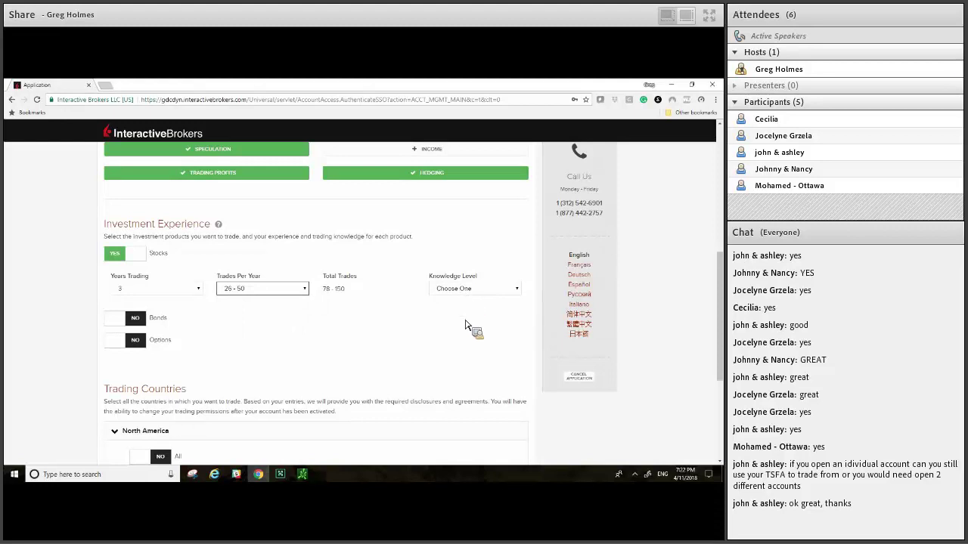
Step: Set the Stocks Knowledge Level to Good
key("Tab")
key("alt+Down")
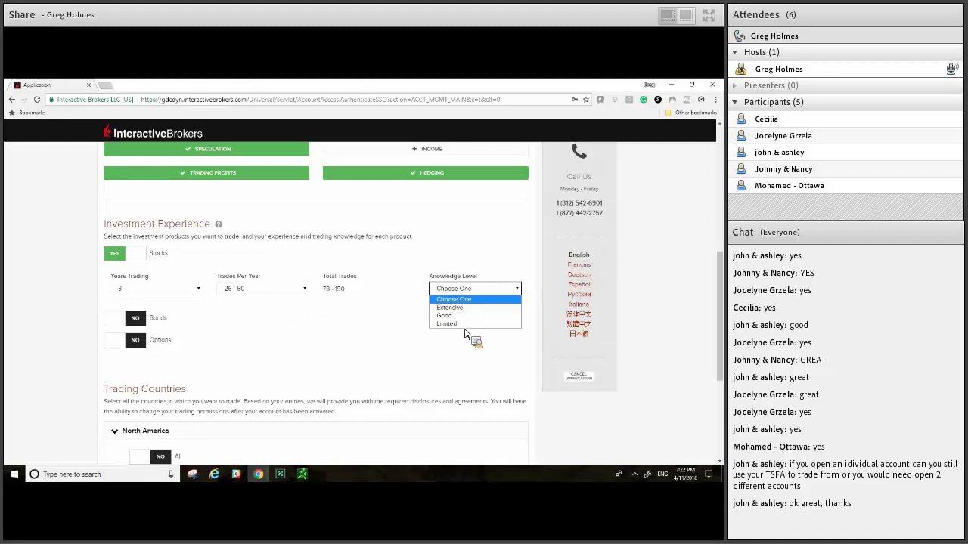
key("Down")
key("Down")
key("Down")
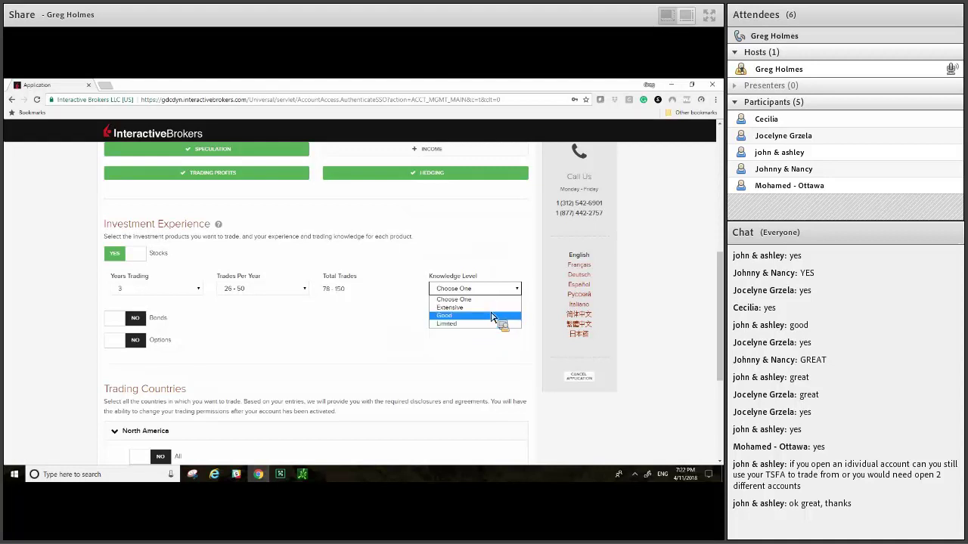
left_click(492, 317)
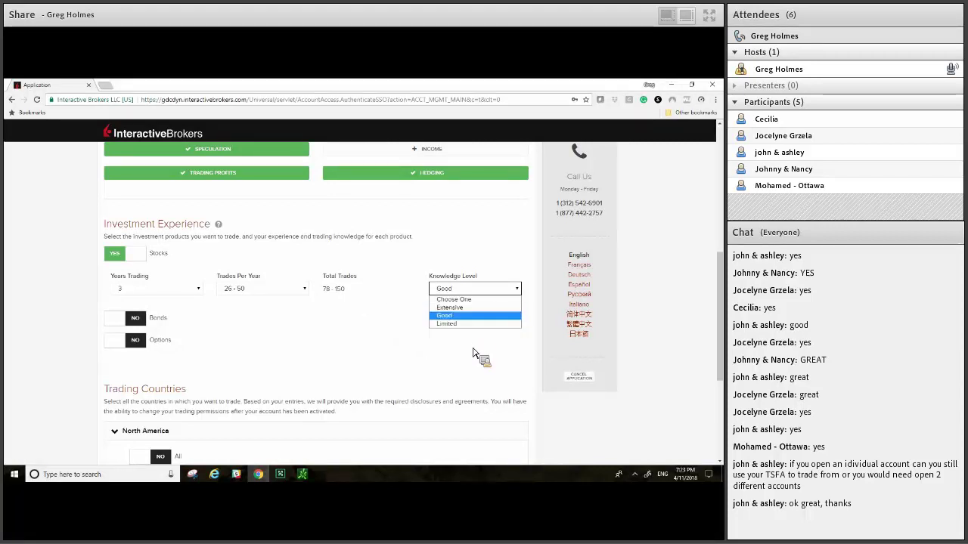
left_click(477, 324)
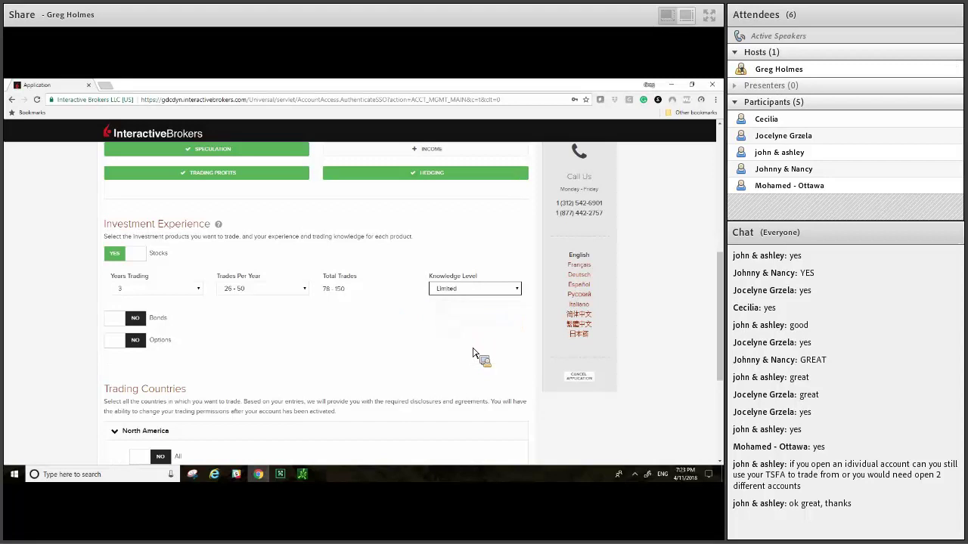
key("alt+Down")
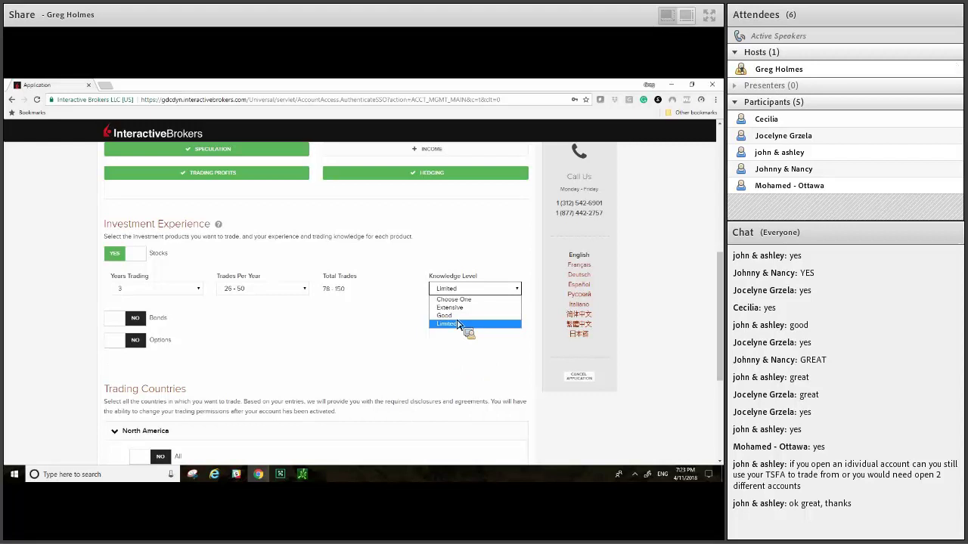
key("Up")
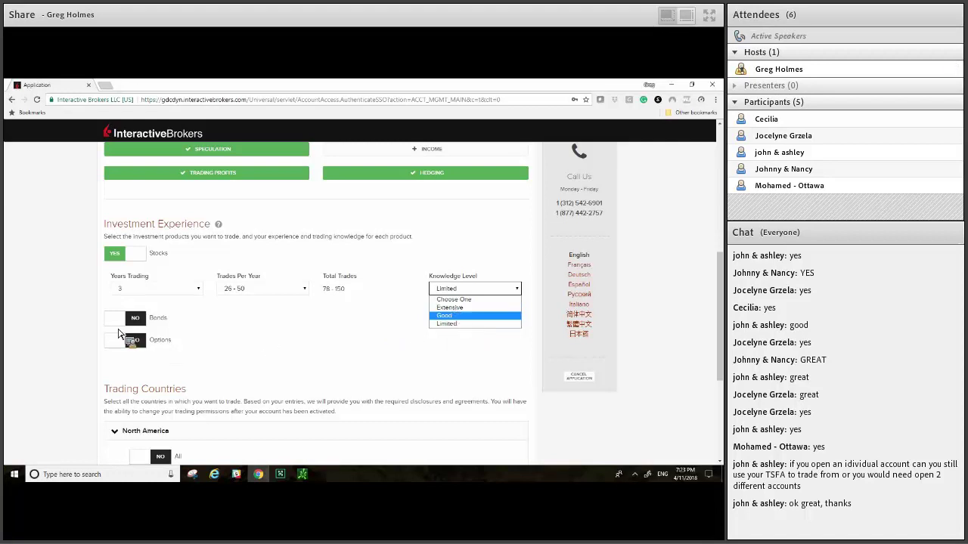
key("Down")
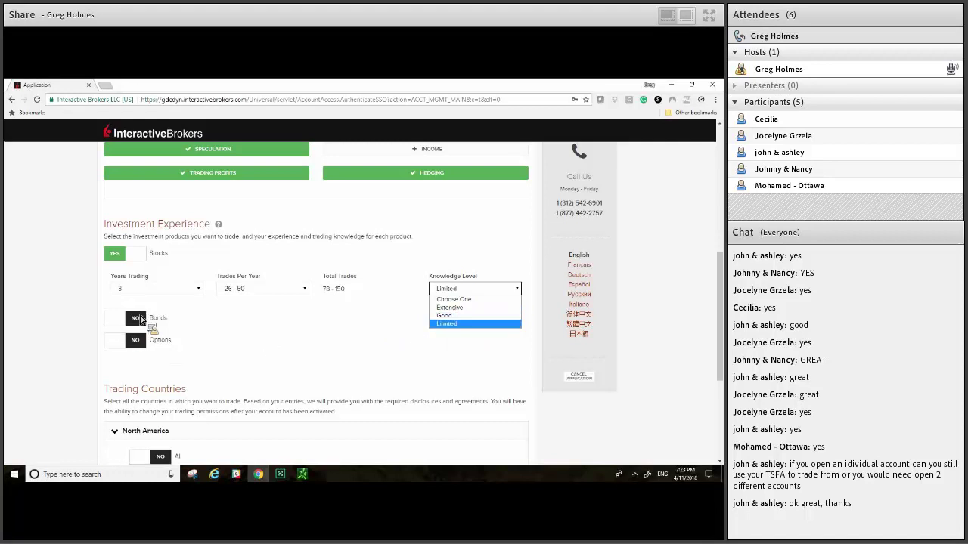
key("Up")
key("Return")
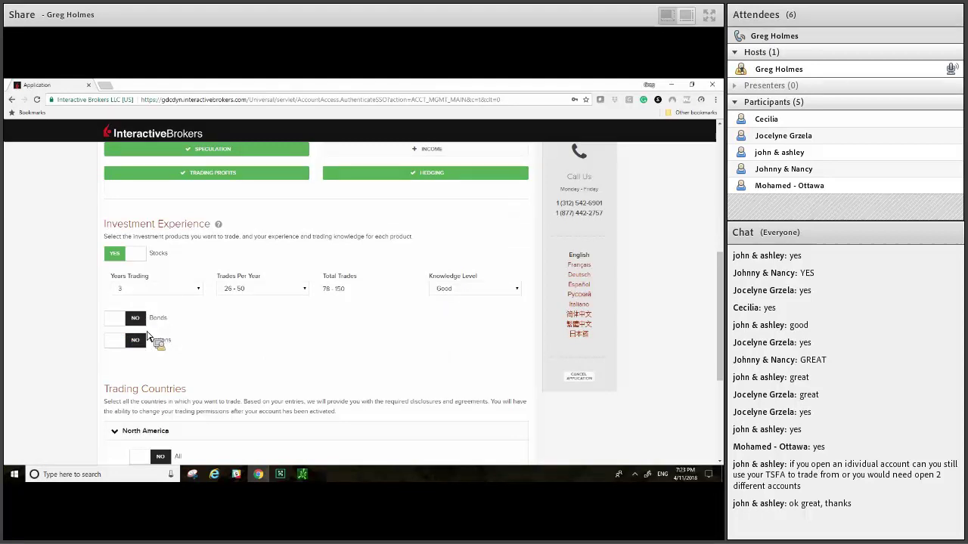
Step: Switch Bonds to Yes with 3 years trading, 26 - 50 trades per year and Good knowledge
left_click(136, 318)
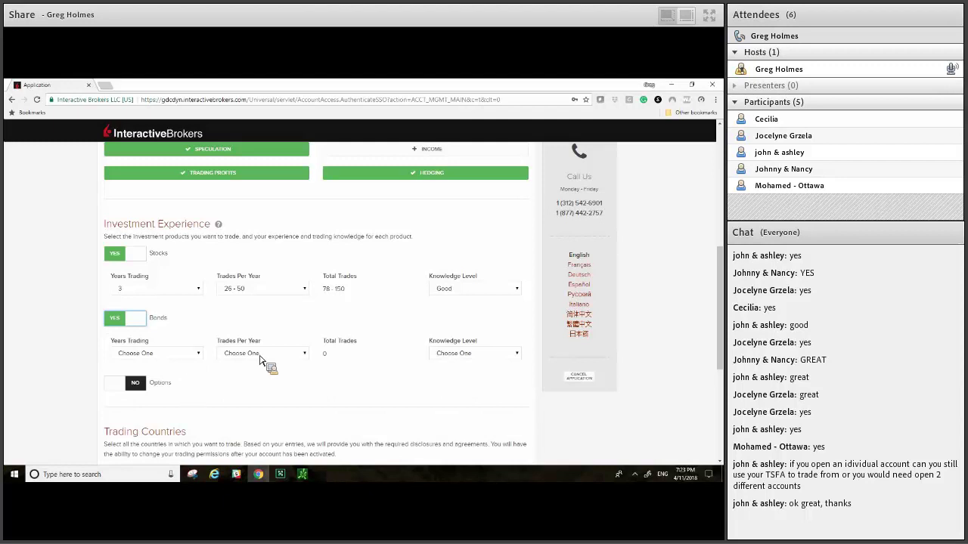
key("Tab")
key("alt+Down")
key("Return")
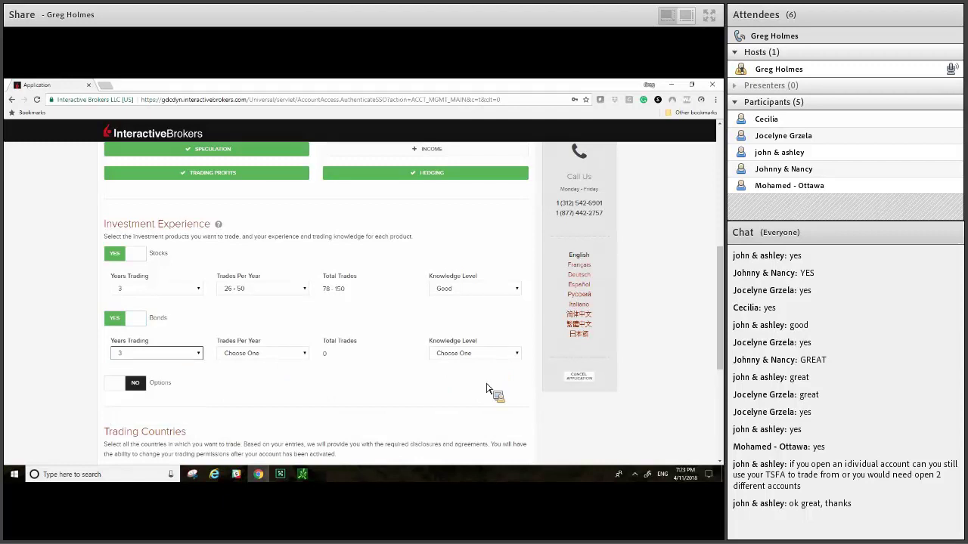
key("Tab")
key("alt+Down")
key("2")
key("Return")
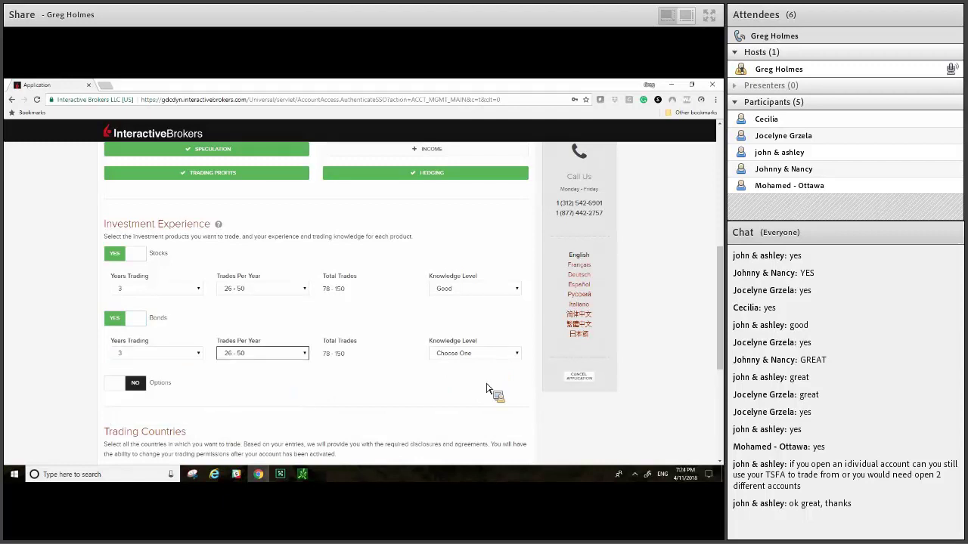
key("Tab")
key("alt+Down")
key("g")
key("Return")
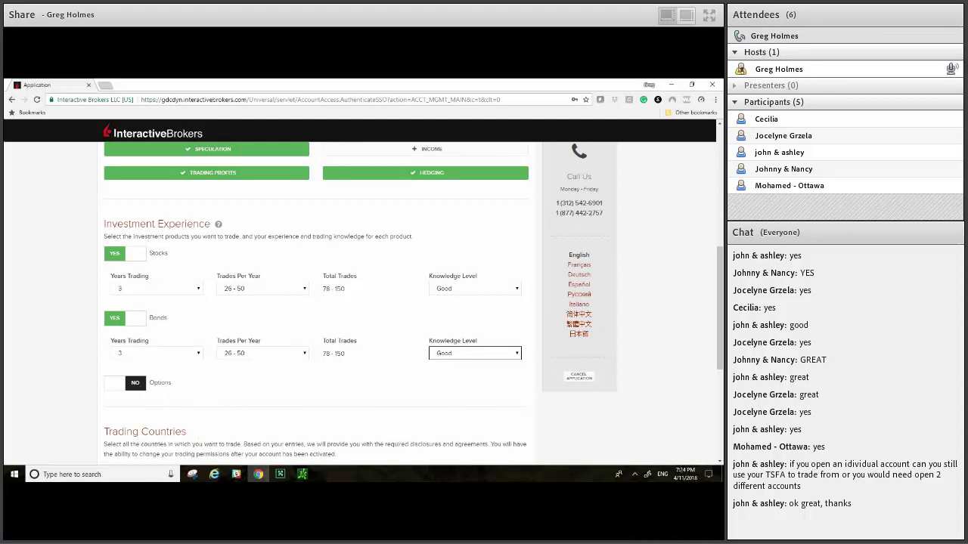
Step: Switch Options experience to Yes with 3 years trading
left_click(124, 383)
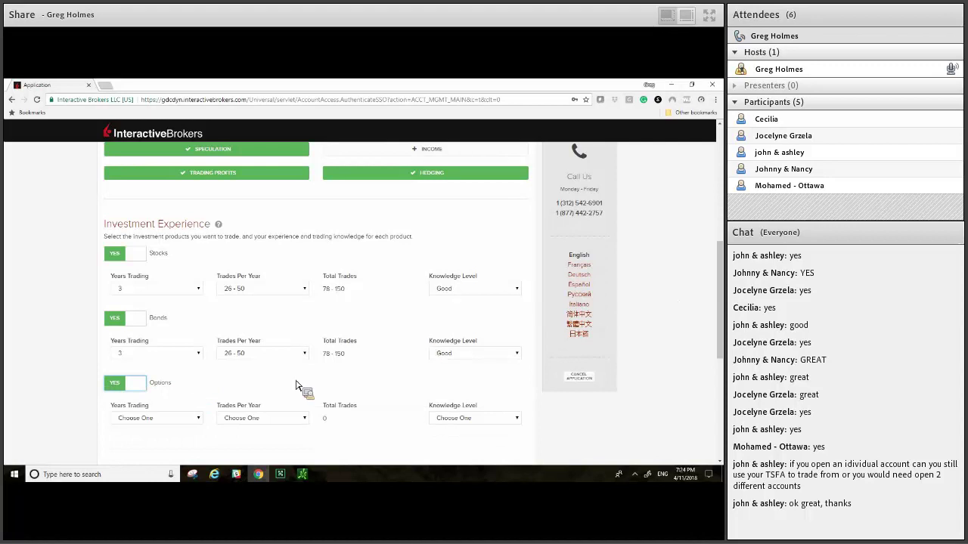
key("Tab")
key("alt+Down")
key("Down")
key("Down")
key("Down")
key("Down")
key("Up")
key("Up")
key("Return")
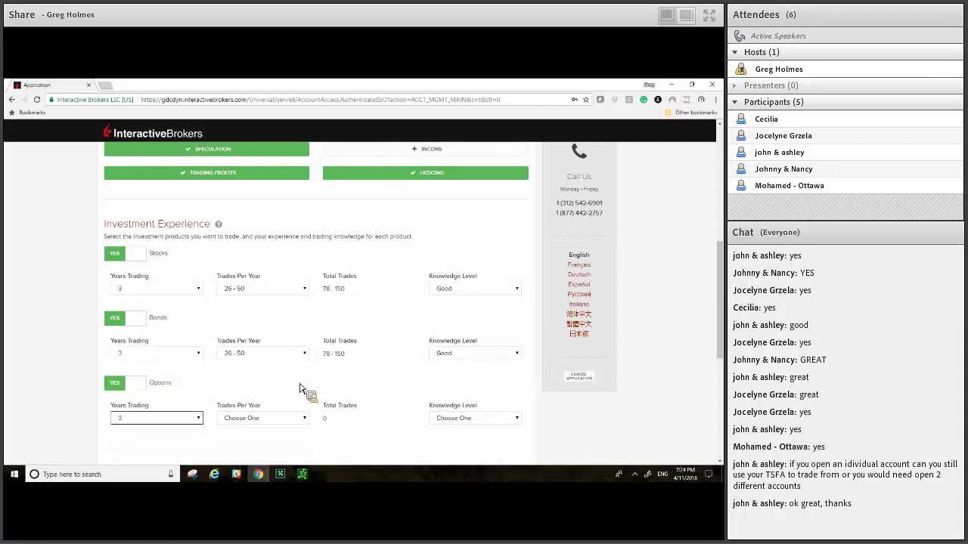
scroll(360, 376, "down", 1)
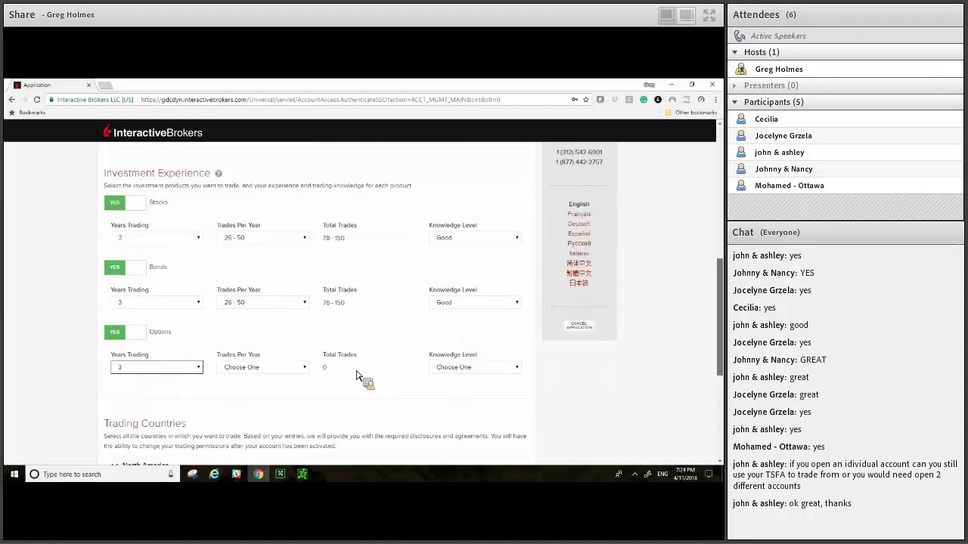
Step: Set Options Trades Per Year to 26 - 50 and Knowledge Level to Good
key("Tab")
key("alt+Down")
key("Down")
key("Down")
key("Down")
key("Return")
key("Tab")
key("alt+Down")
key("Down")
key("Down")
key("Return")
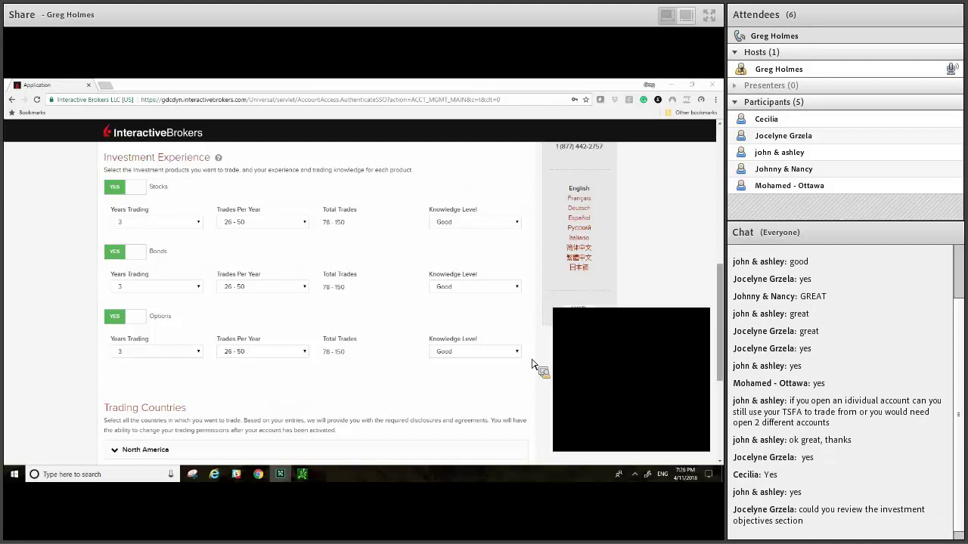
scroll(540, 368, "down", 5)
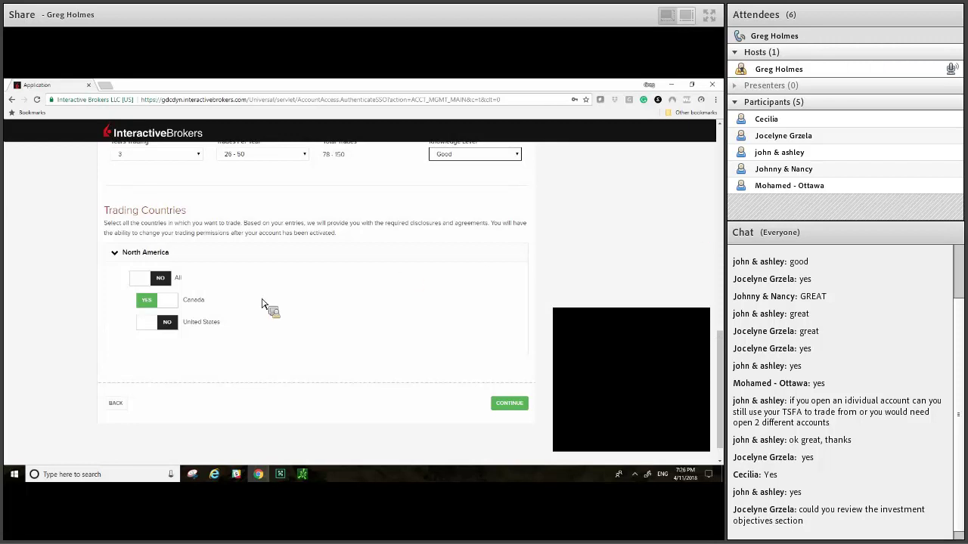
scroll(260, 305, "up", 5)
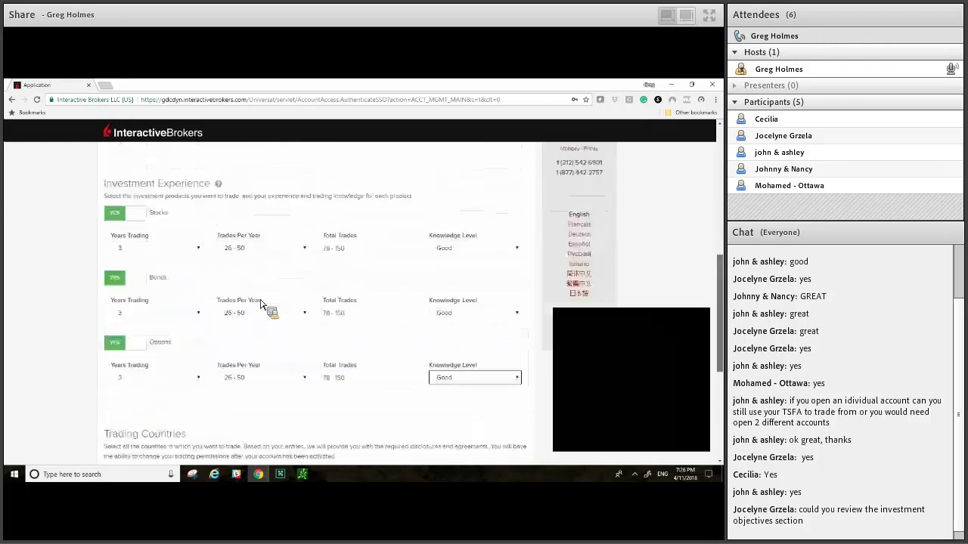
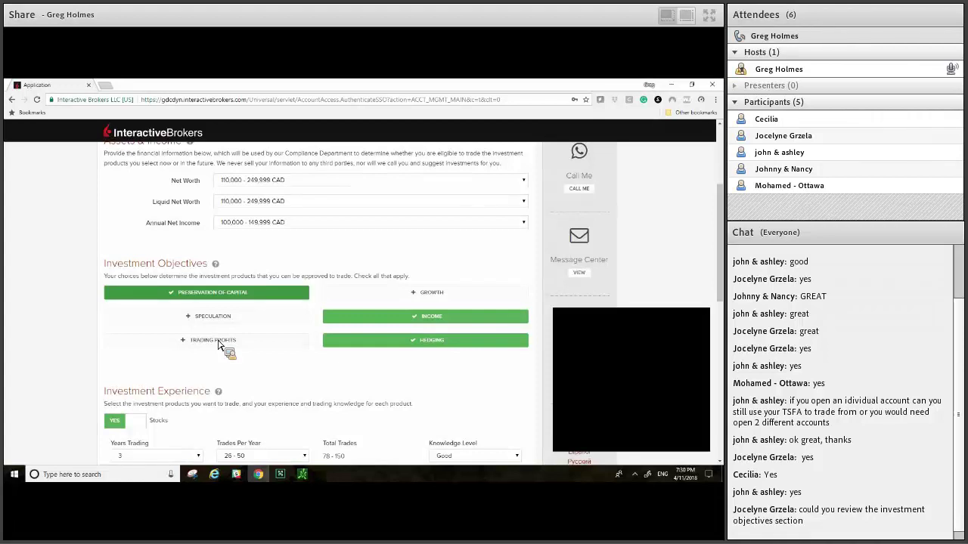
Step: Add Trading Profits and Preservation of Capital as investment objectives, then continue to tax certification
left_click(227, 333)
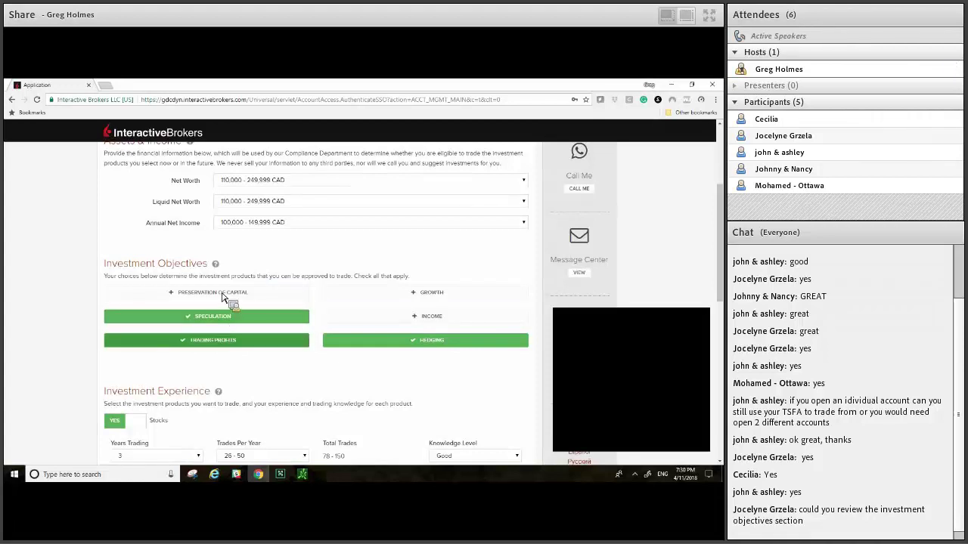
left_click(227, 297)
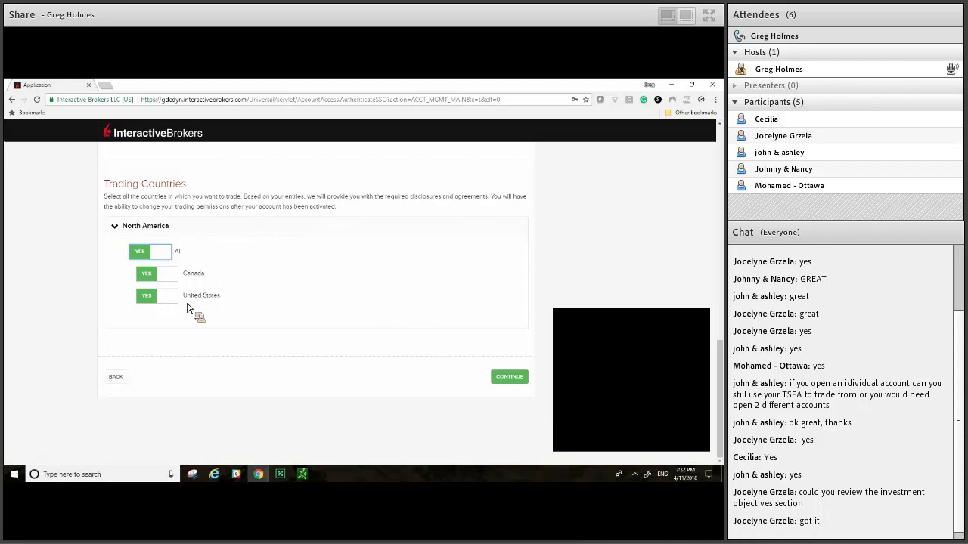
left_click(510, 378)
left_click(510, 378)
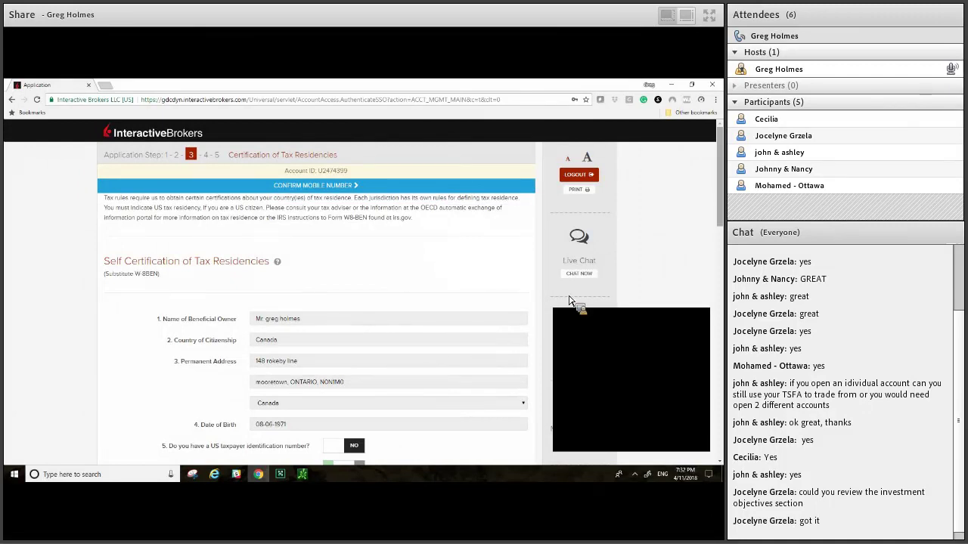
Step: Answer YES to question 6 on claiming US income tax treaty benefits
scroll(346, 363, "down", 1)
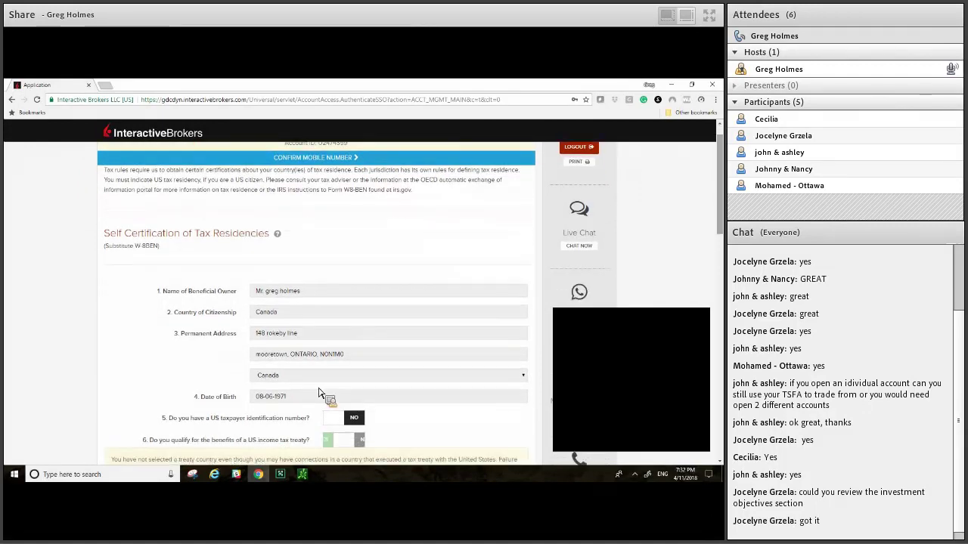
scroll(319, 393, "down", 3)
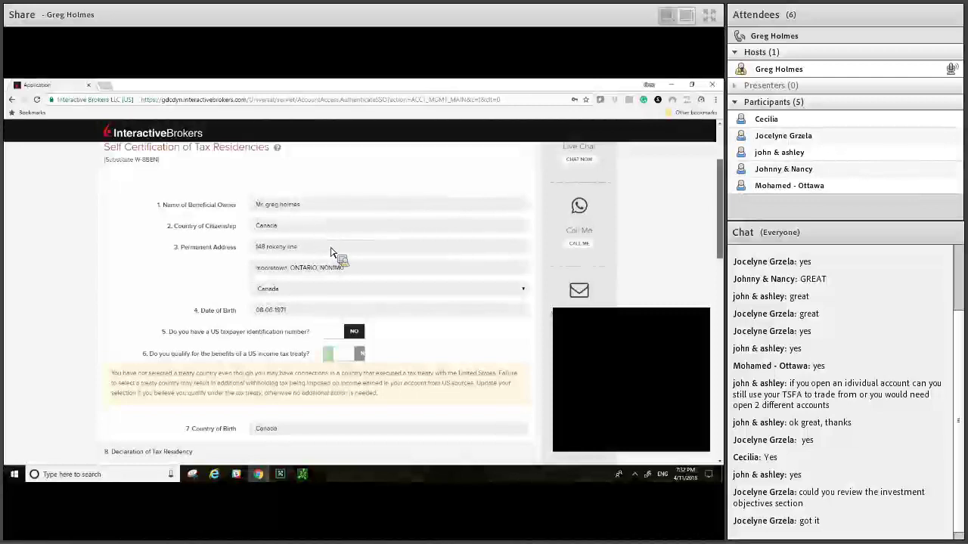
scroll(333, 254, "down", 3)
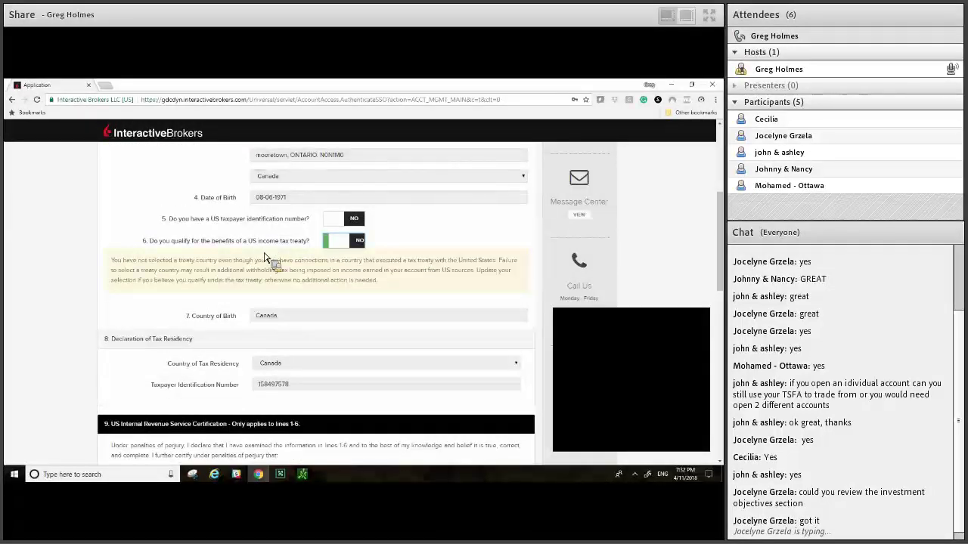
key("space")
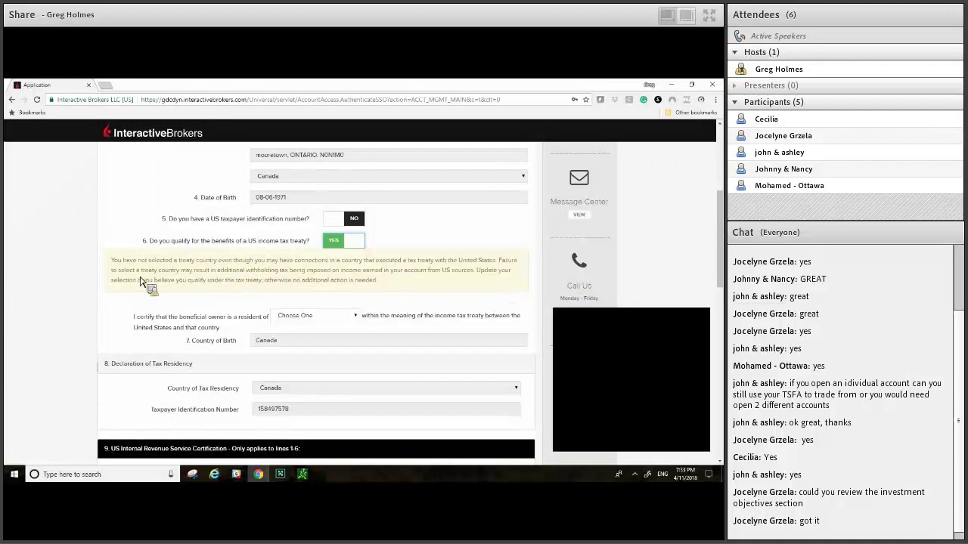
Step: Select Canada as the beneficial owner's treaty residence country
scroll(302, 276, "up", 4)
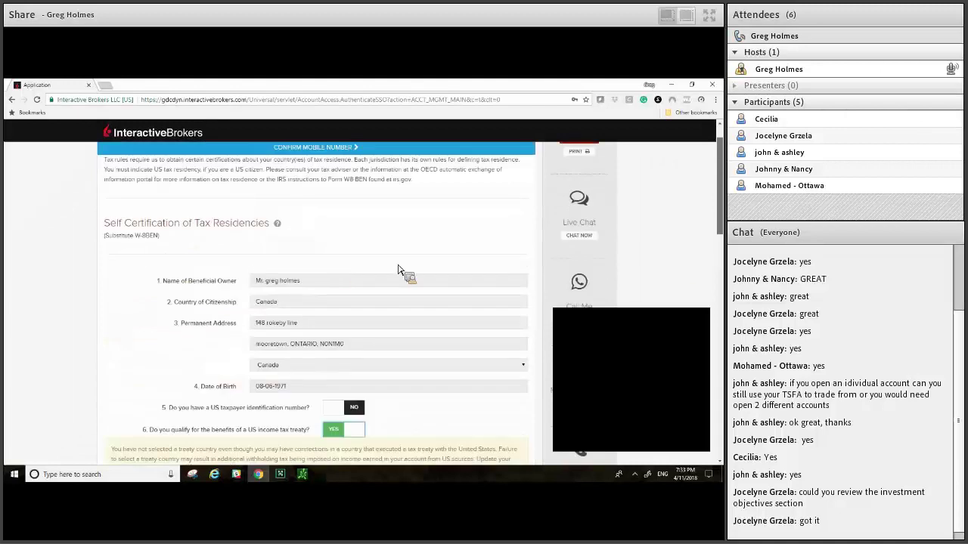
scroll(400, 270, "down", 1)
scroll(401, 270, "down", 2)
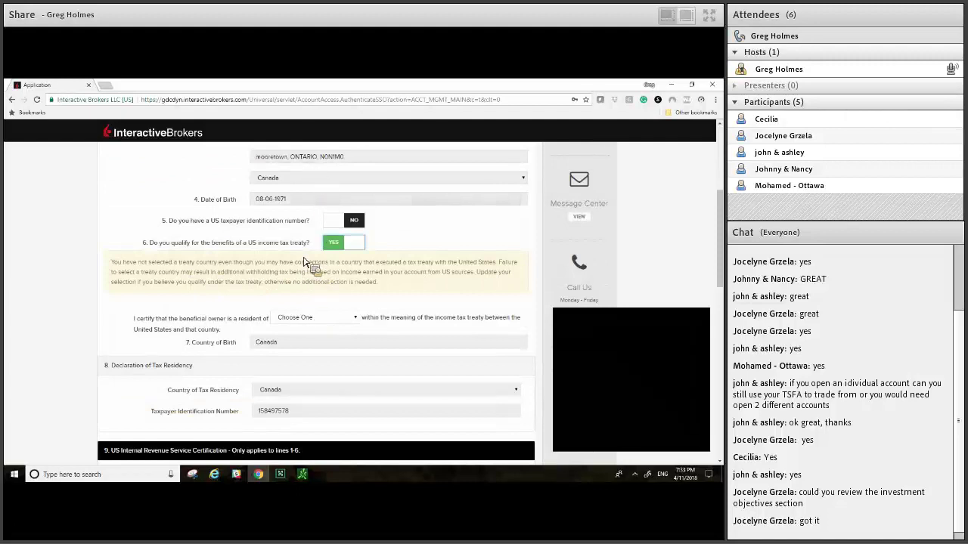
left_click(312, 316)
key("c")
key("Return")
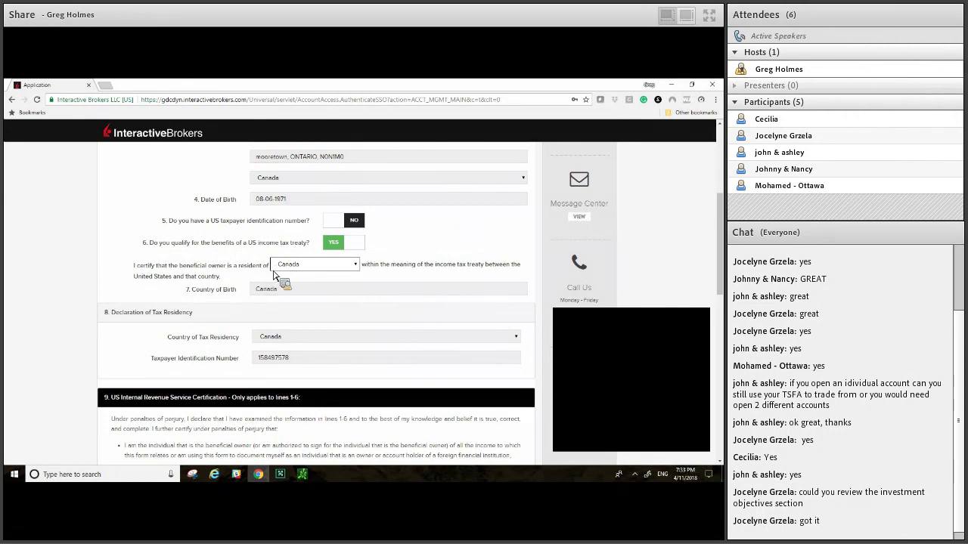
scroll(283, 270, "down", 2)
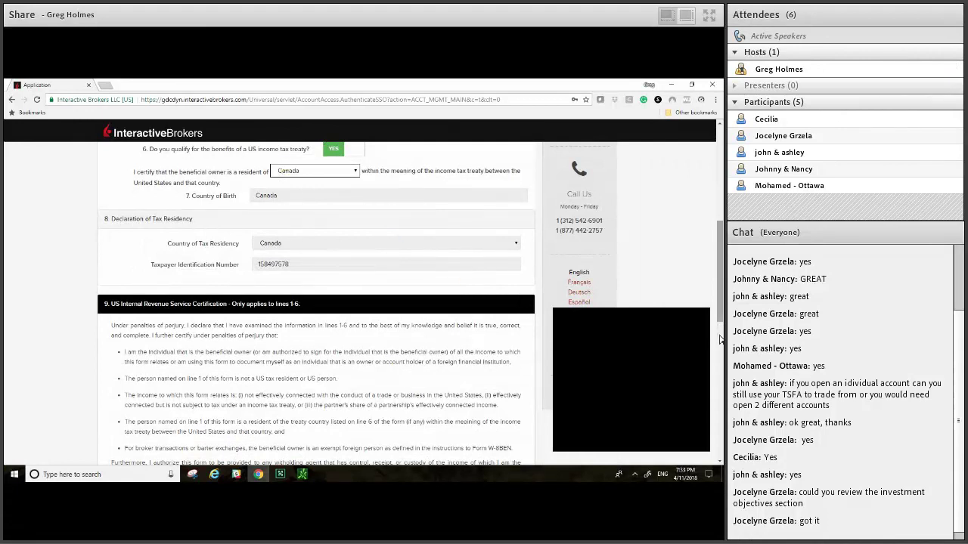
Step: Scroll through sections 9–11 of the tax form to review the signature
scroll(720, 322, "down", 3)
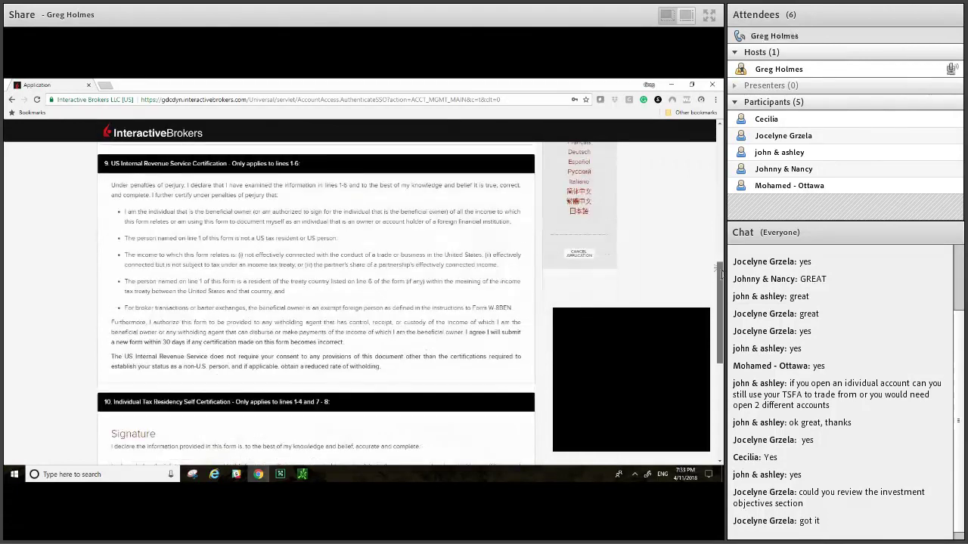
scroll(721, 259, "down", 2)
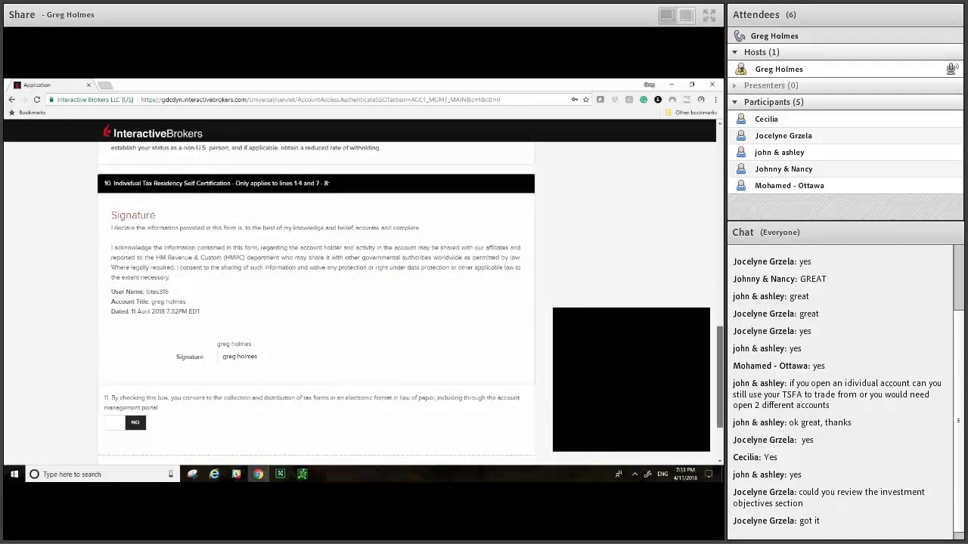
scroll(721, 280, "up", 1)
scroll(721, 280, "up", 2)
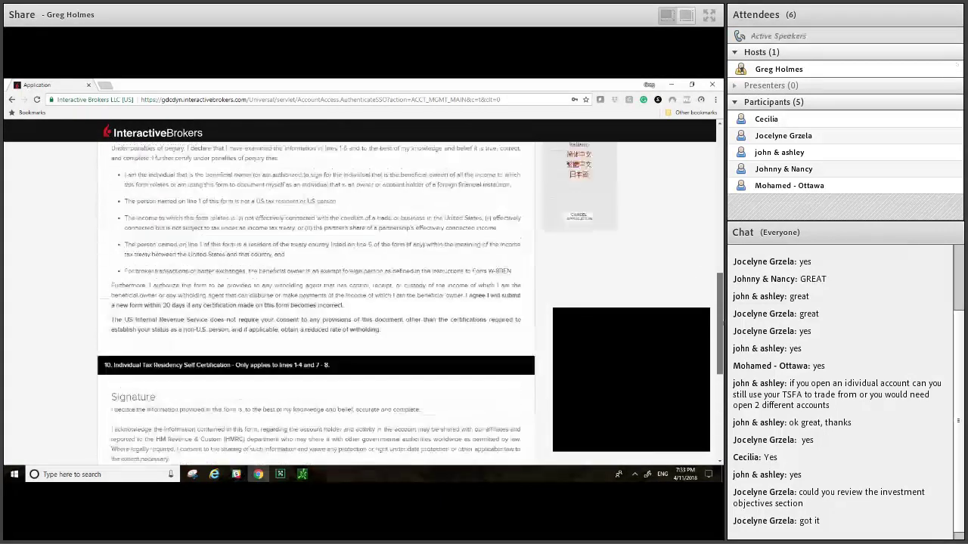
scroll(720, 348, "up", 2)
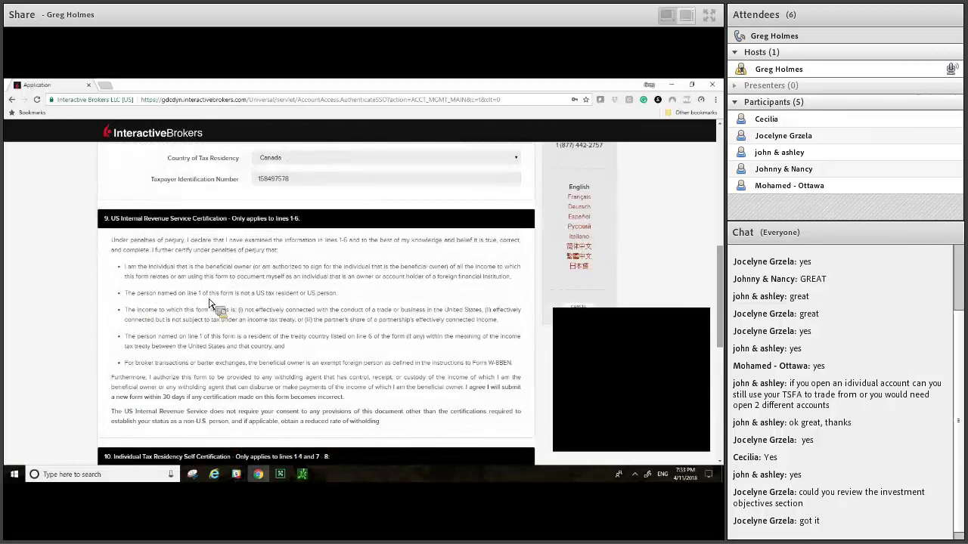
scroll(133, 262, "down", 1)
scroll(266, 333, "down", 5)
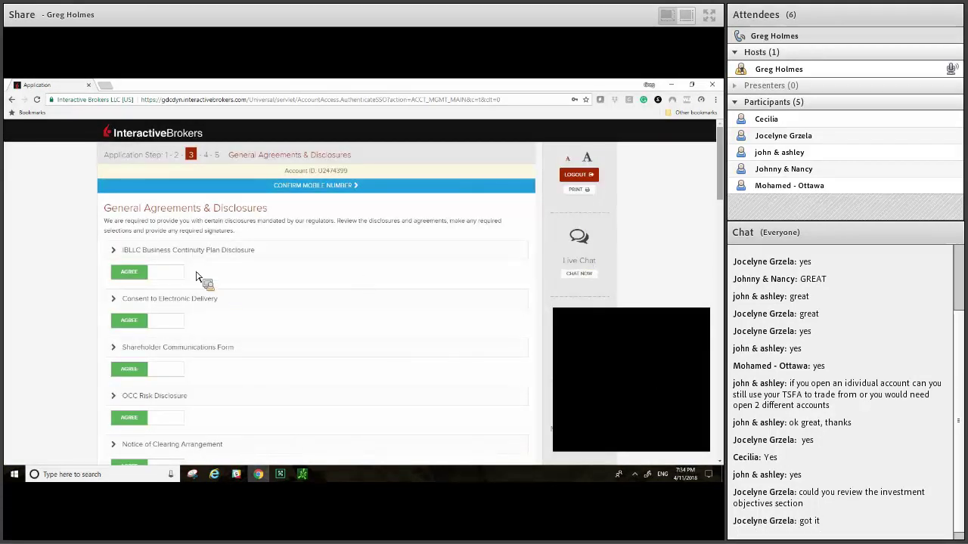
Step: Review the AGREE-marked disclosures down to the risk-disclosure forms table below Essential Legal Terms
scroll(215, 276, "down", 1)
scroll(215, 276, "down", 3)
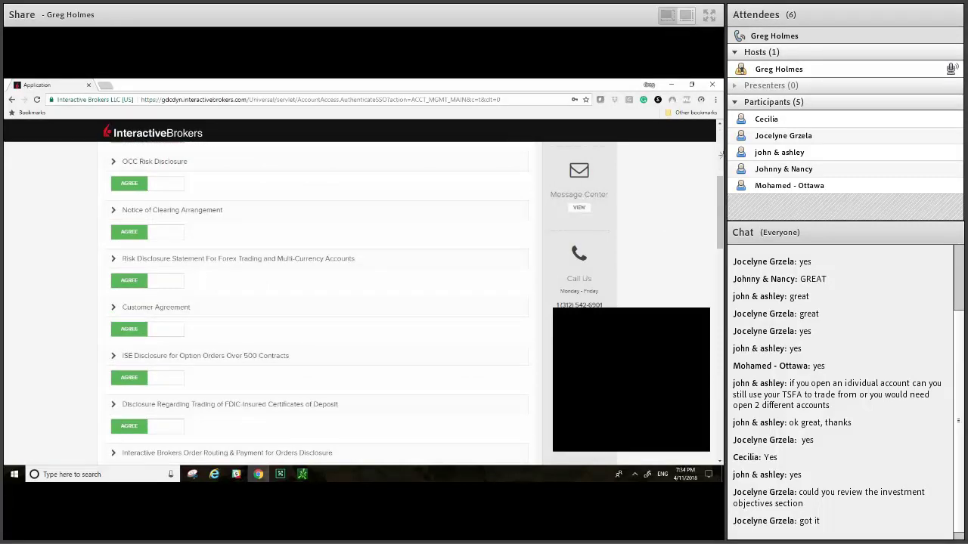
left_click(720, 166)
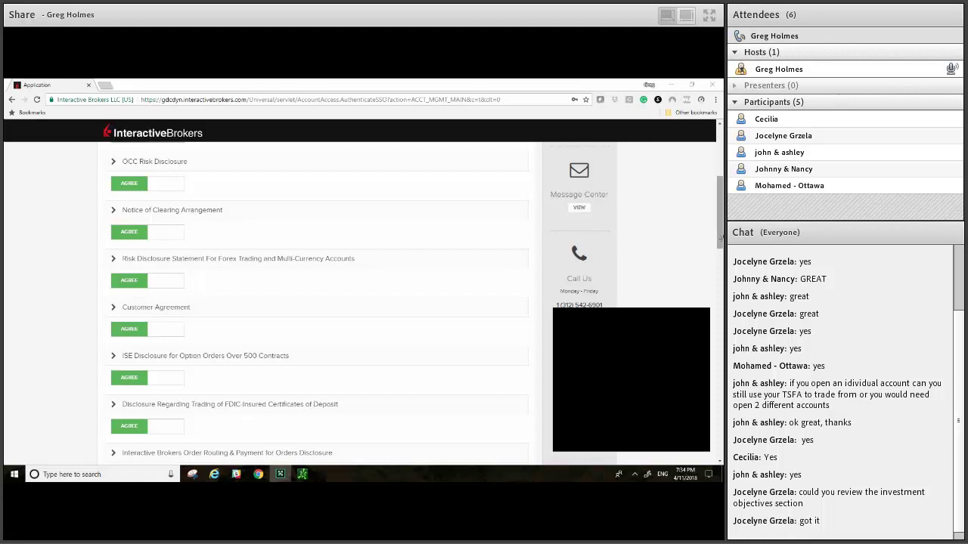
left_click(720, 219)
scroll(159, 263, "down", 1)
scroll(159, 263, "up", 5)
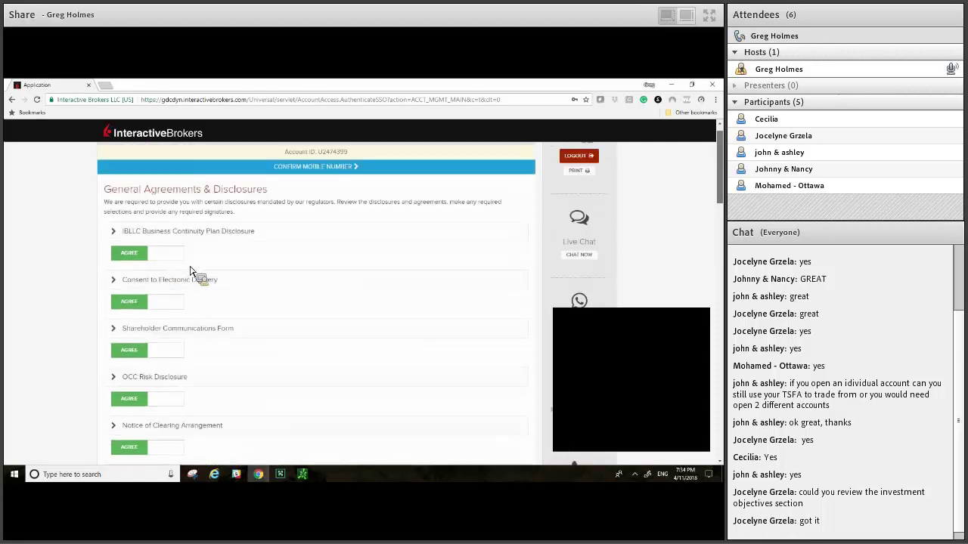
scroll(250, 278, "down", 5)
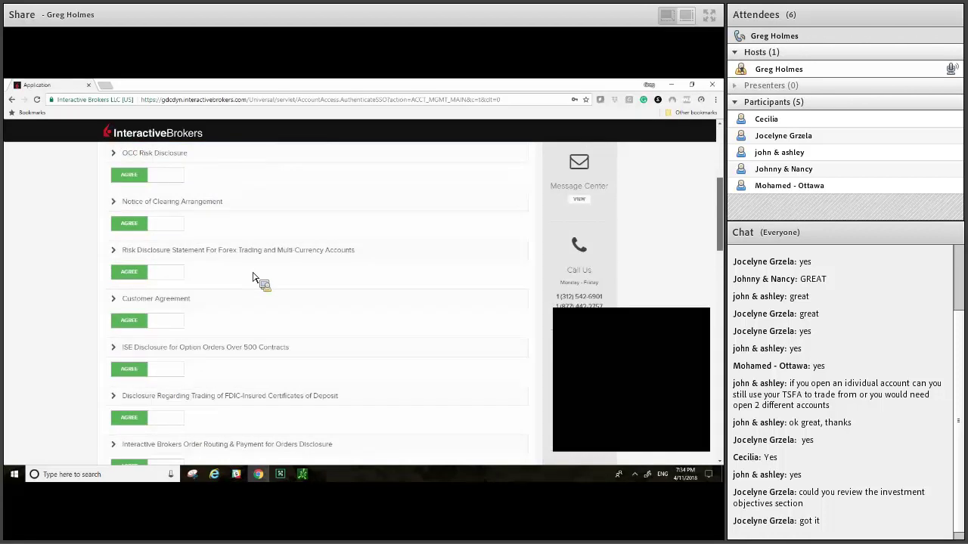
scroll(253, 277, "down", 5)
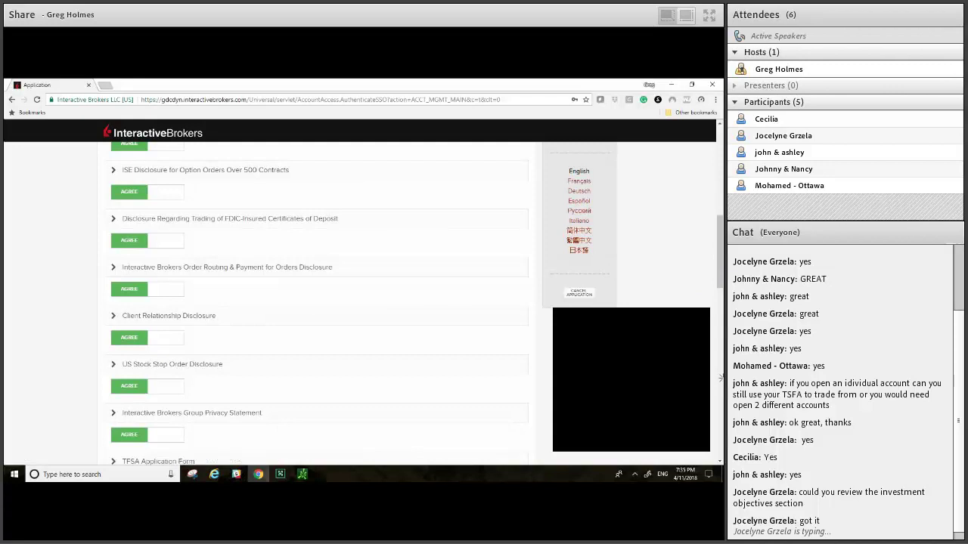
scroll(721, 382, "down", 3)
scroll(720, 389, "down", 9)
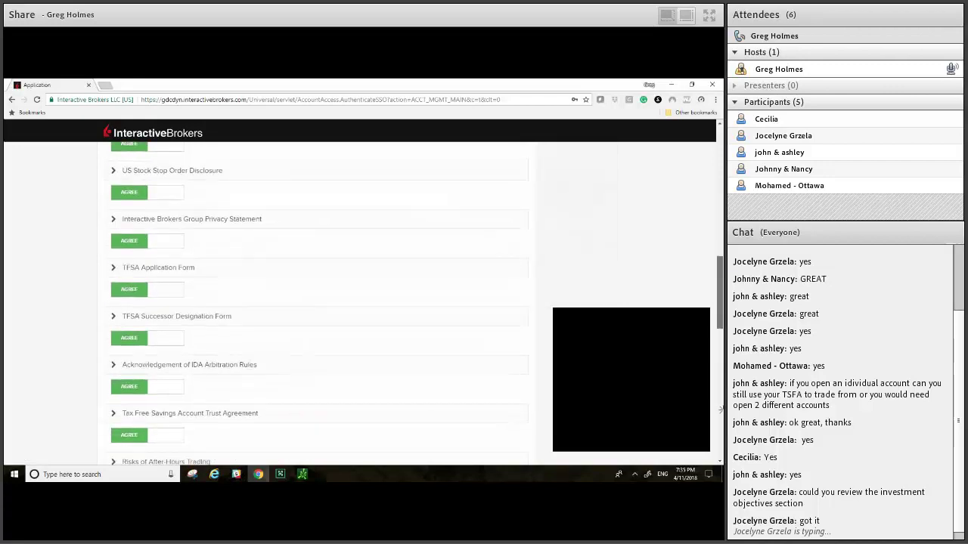
scroll(515, 428, "down", 1)
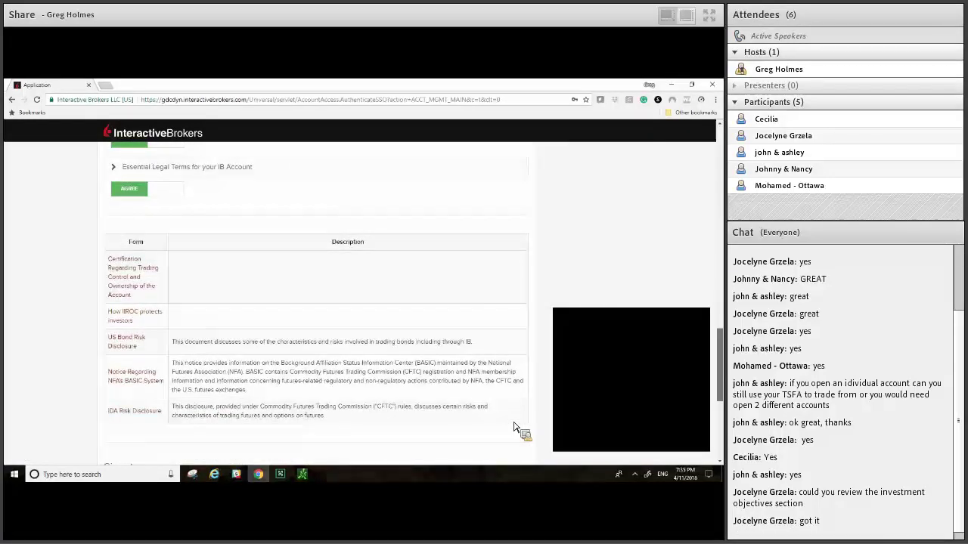
Step: Scroll to the Signature section and submit the signed agreements with Enter
scroll(514, 428, "down", 4)
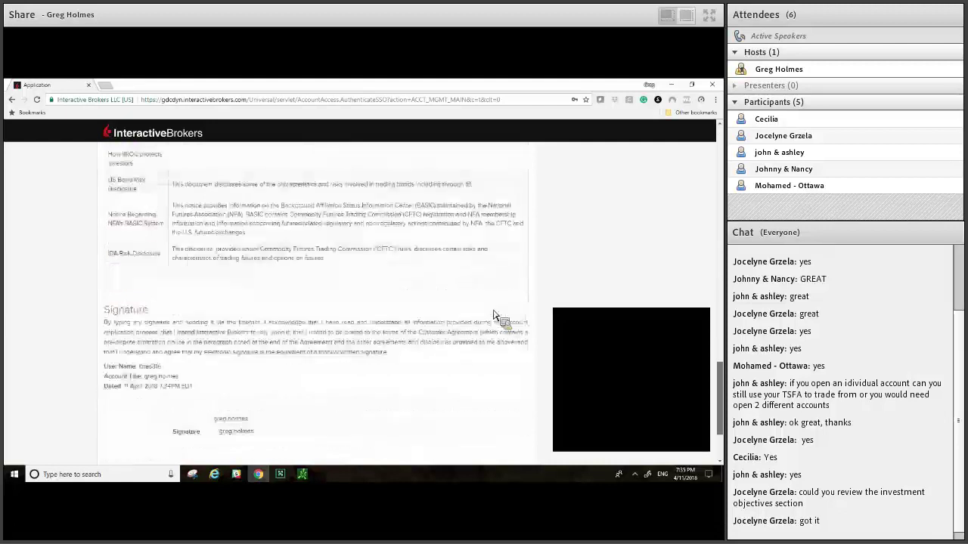
scroll(493, 315, "down", 2)
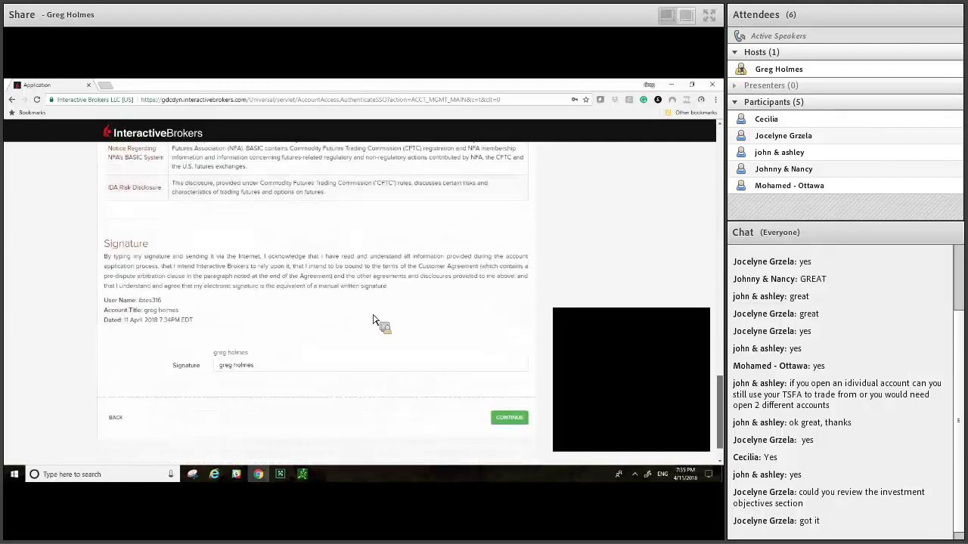
key("Return")
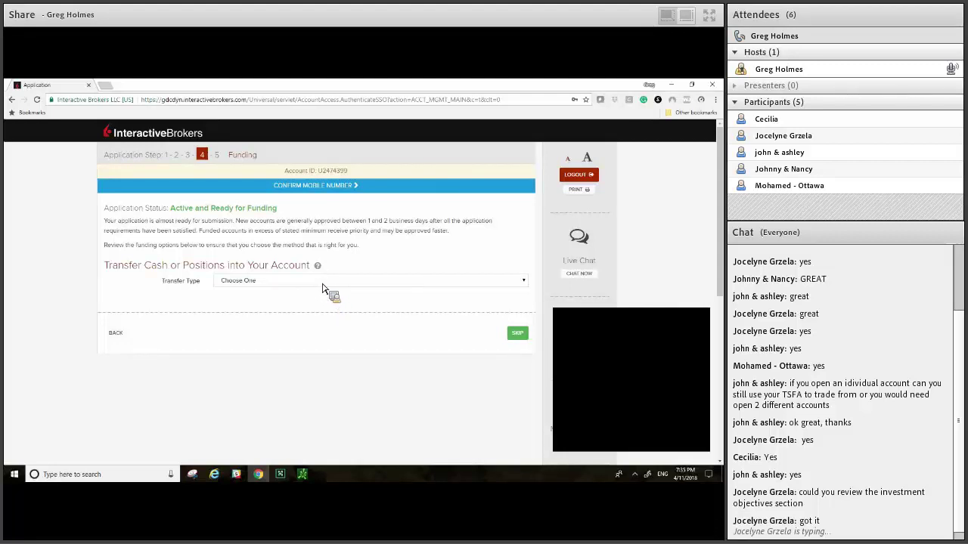
Step: Try Cash Transfer and its currency list, then set Transfer Type to Position Transfer
left_click(322, 282)
key("Down")
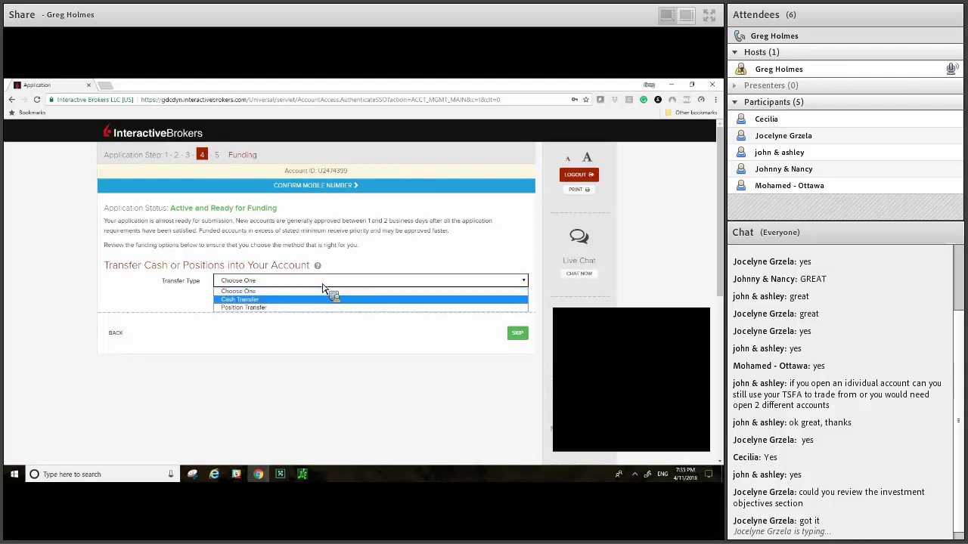
key("Return")
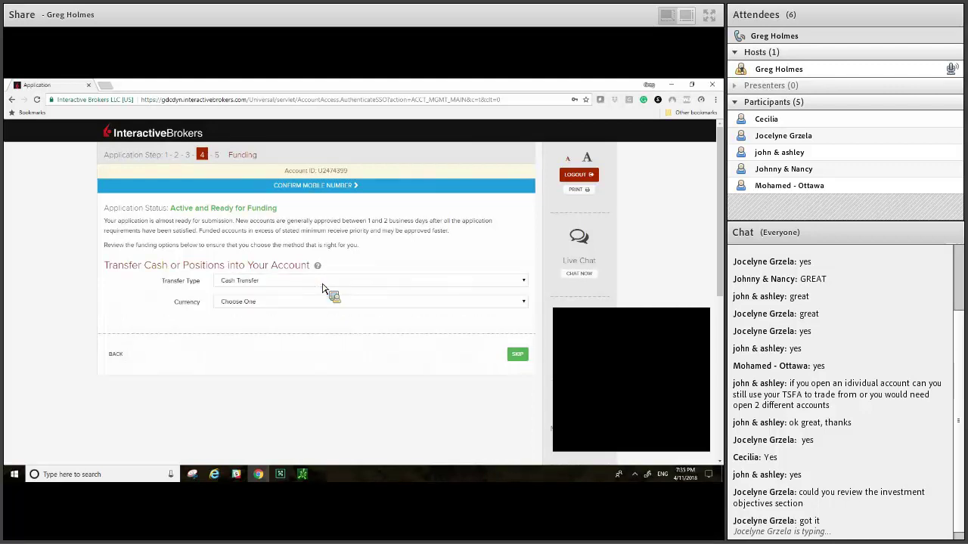
key("Tab")
key("alt+Down")
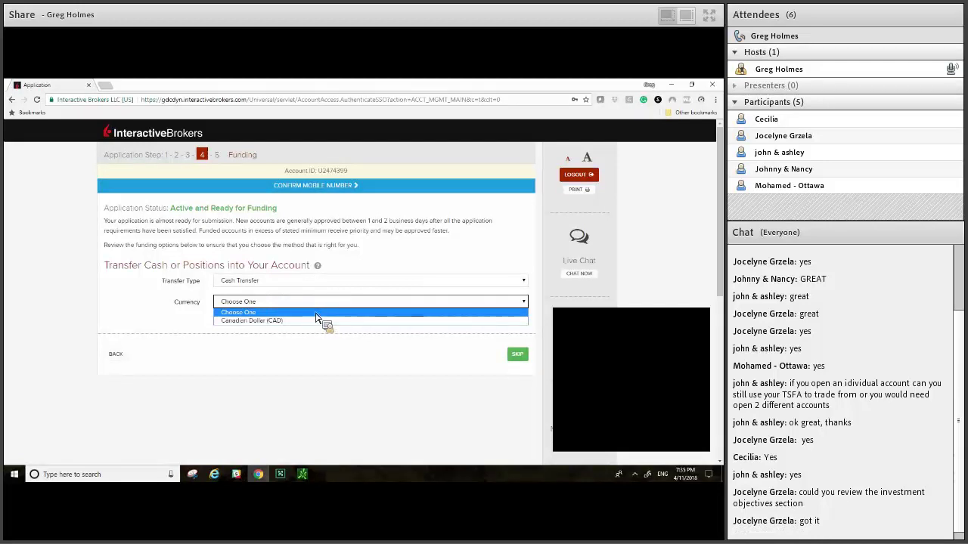
left_click(316, 314)
left_click(338, 281)
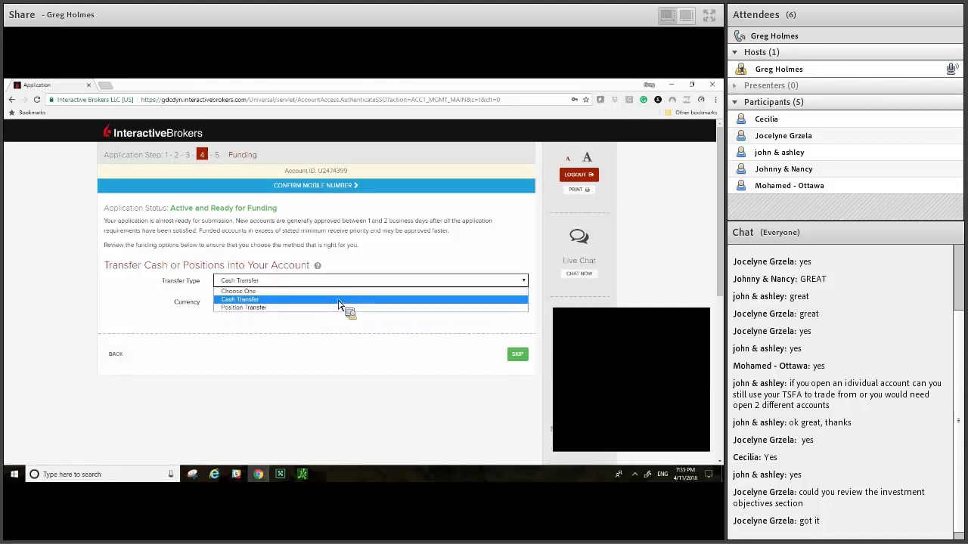
left_click(339, 308)
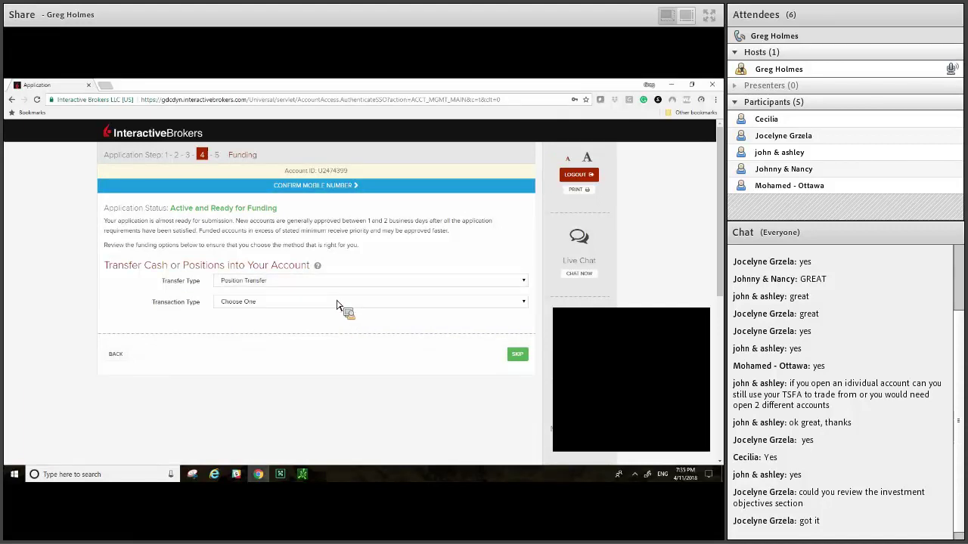
Step: Choose Full ATON - Canadian Asset Transfer as the transaction type
left_click(295, 301)
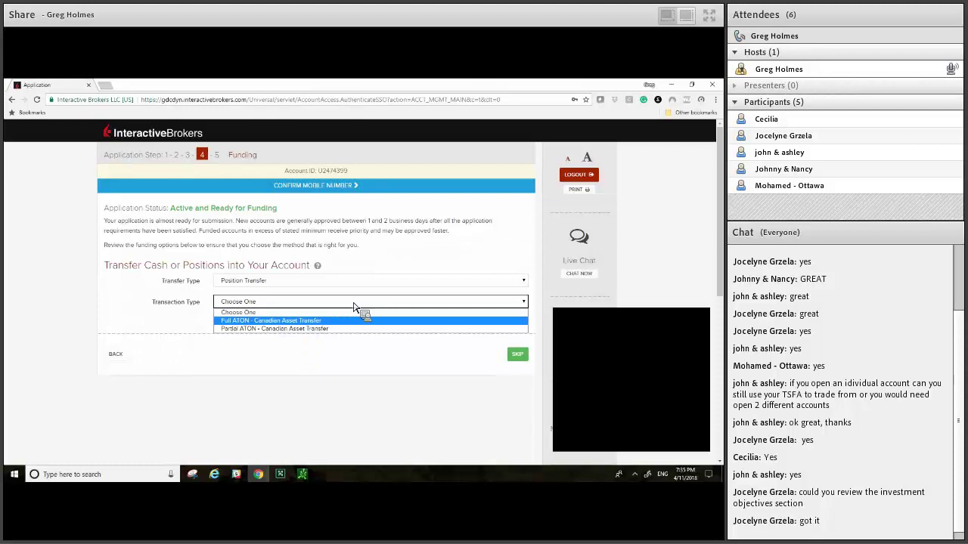
key("Return")
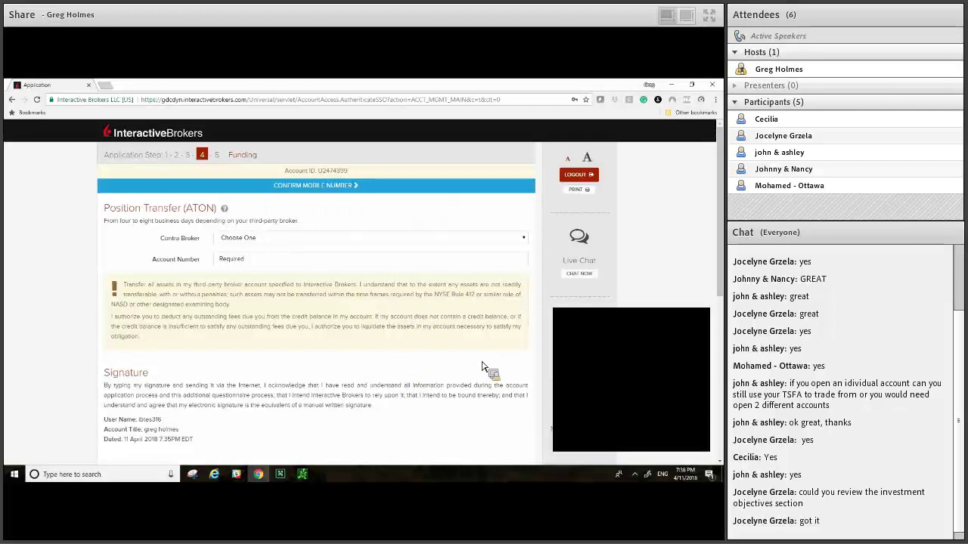
Step: Browse the Contra Broker list to locate the current broker
mouse_move(711, 384)
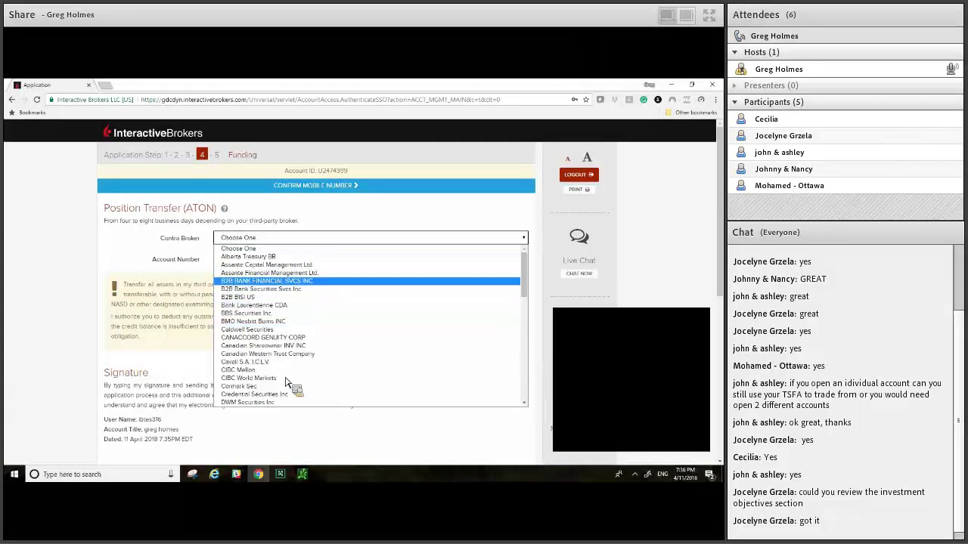
scroll(293, 372, "down", 3)
scroll(294, 372, "down", 10)
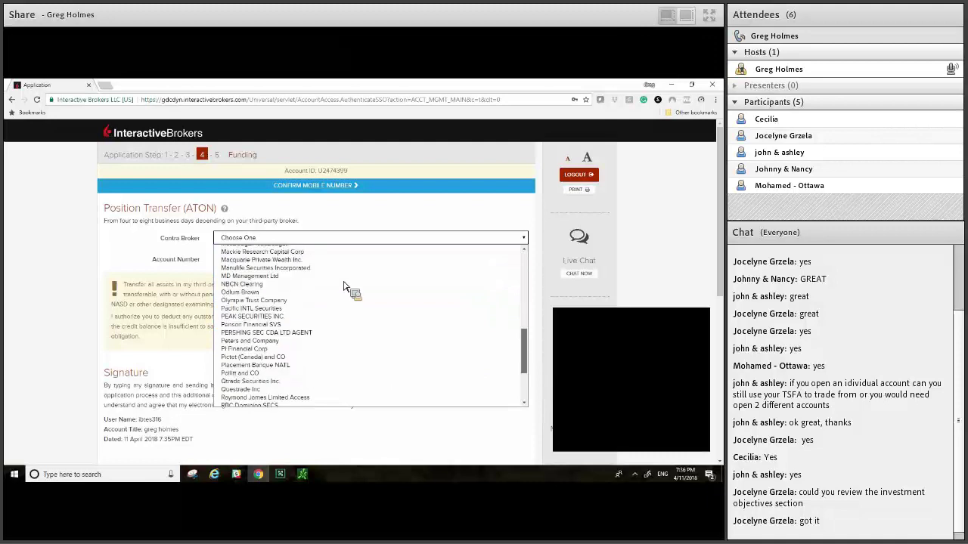
scroll(356, 266, "up", 3)
scroll(356, 266, "down", 4)
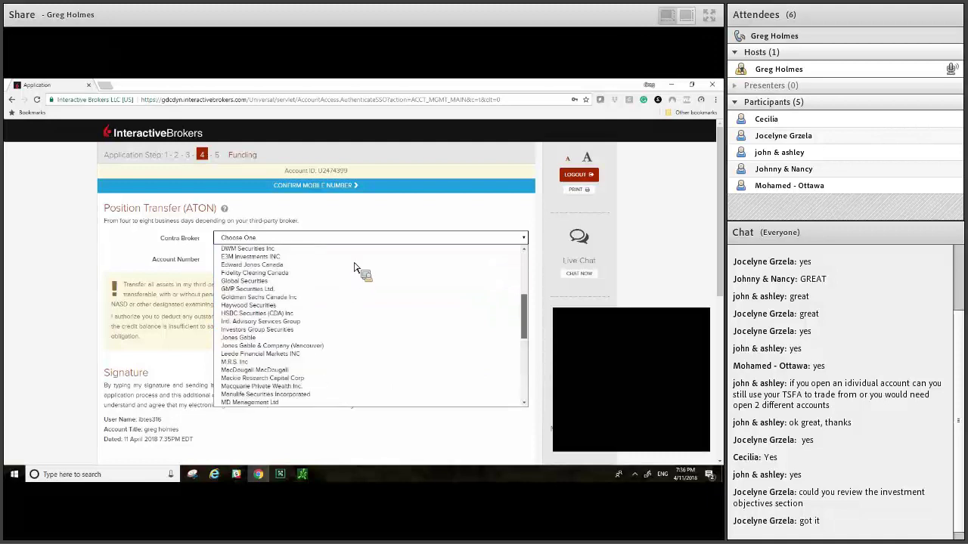